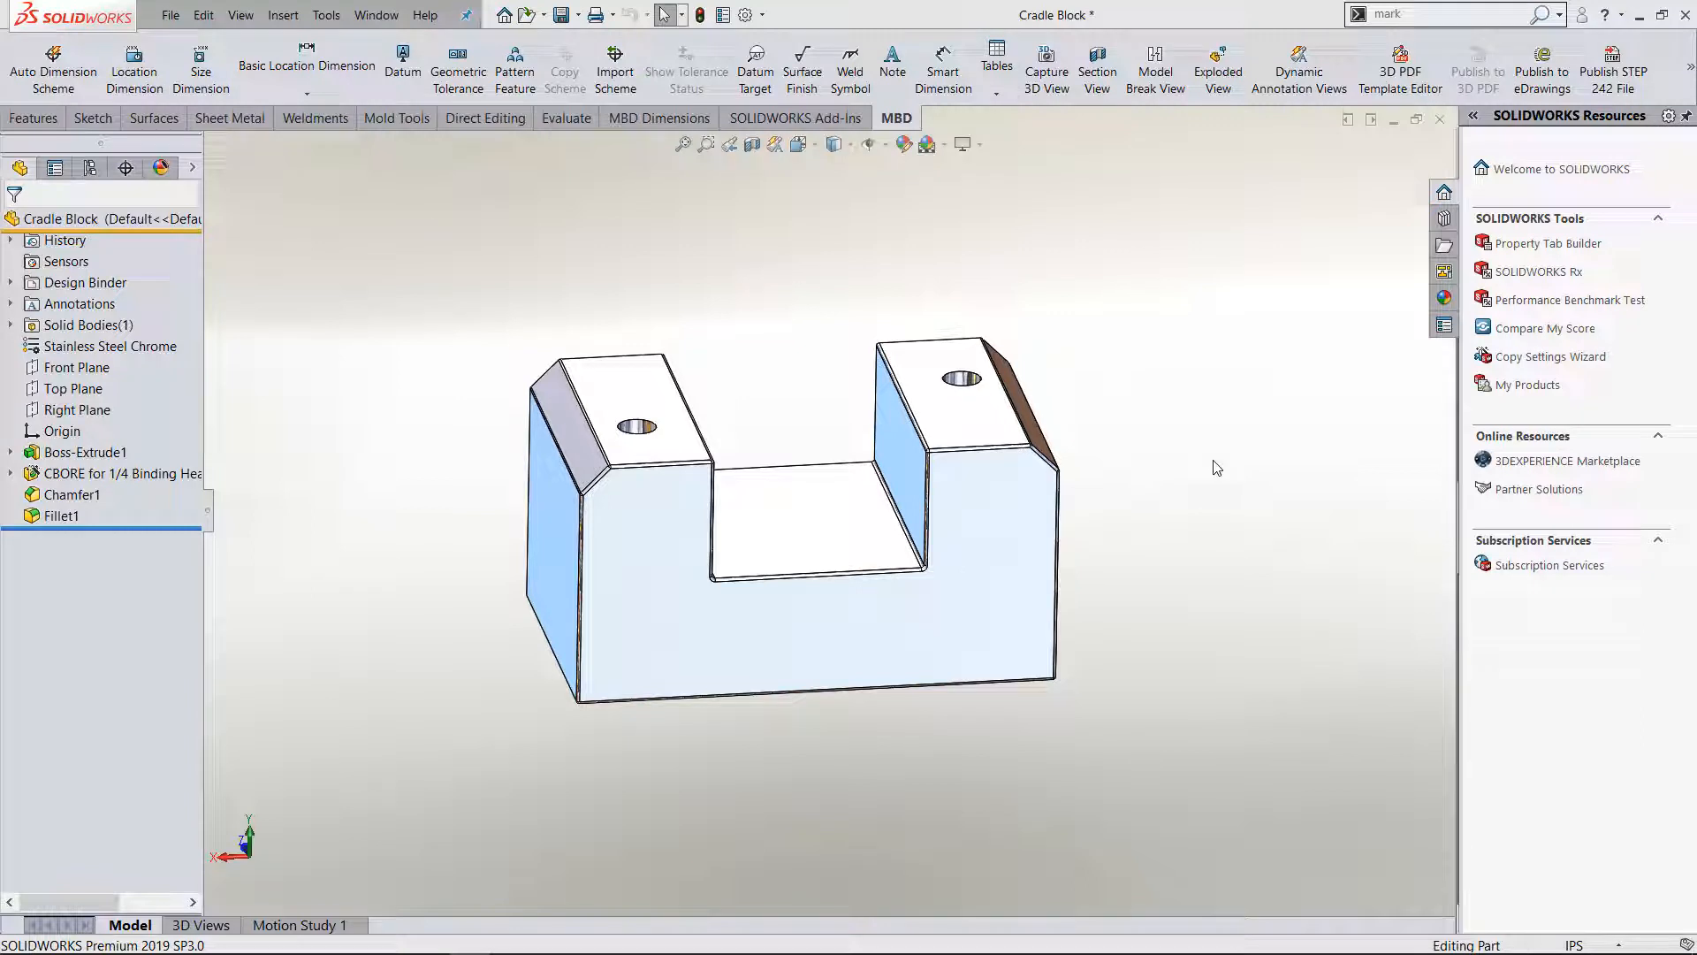
- Display the base extrusion's dimensions on the model and lower the cradle slot floor to a height of about 0.724 in
double_click(815, 627)
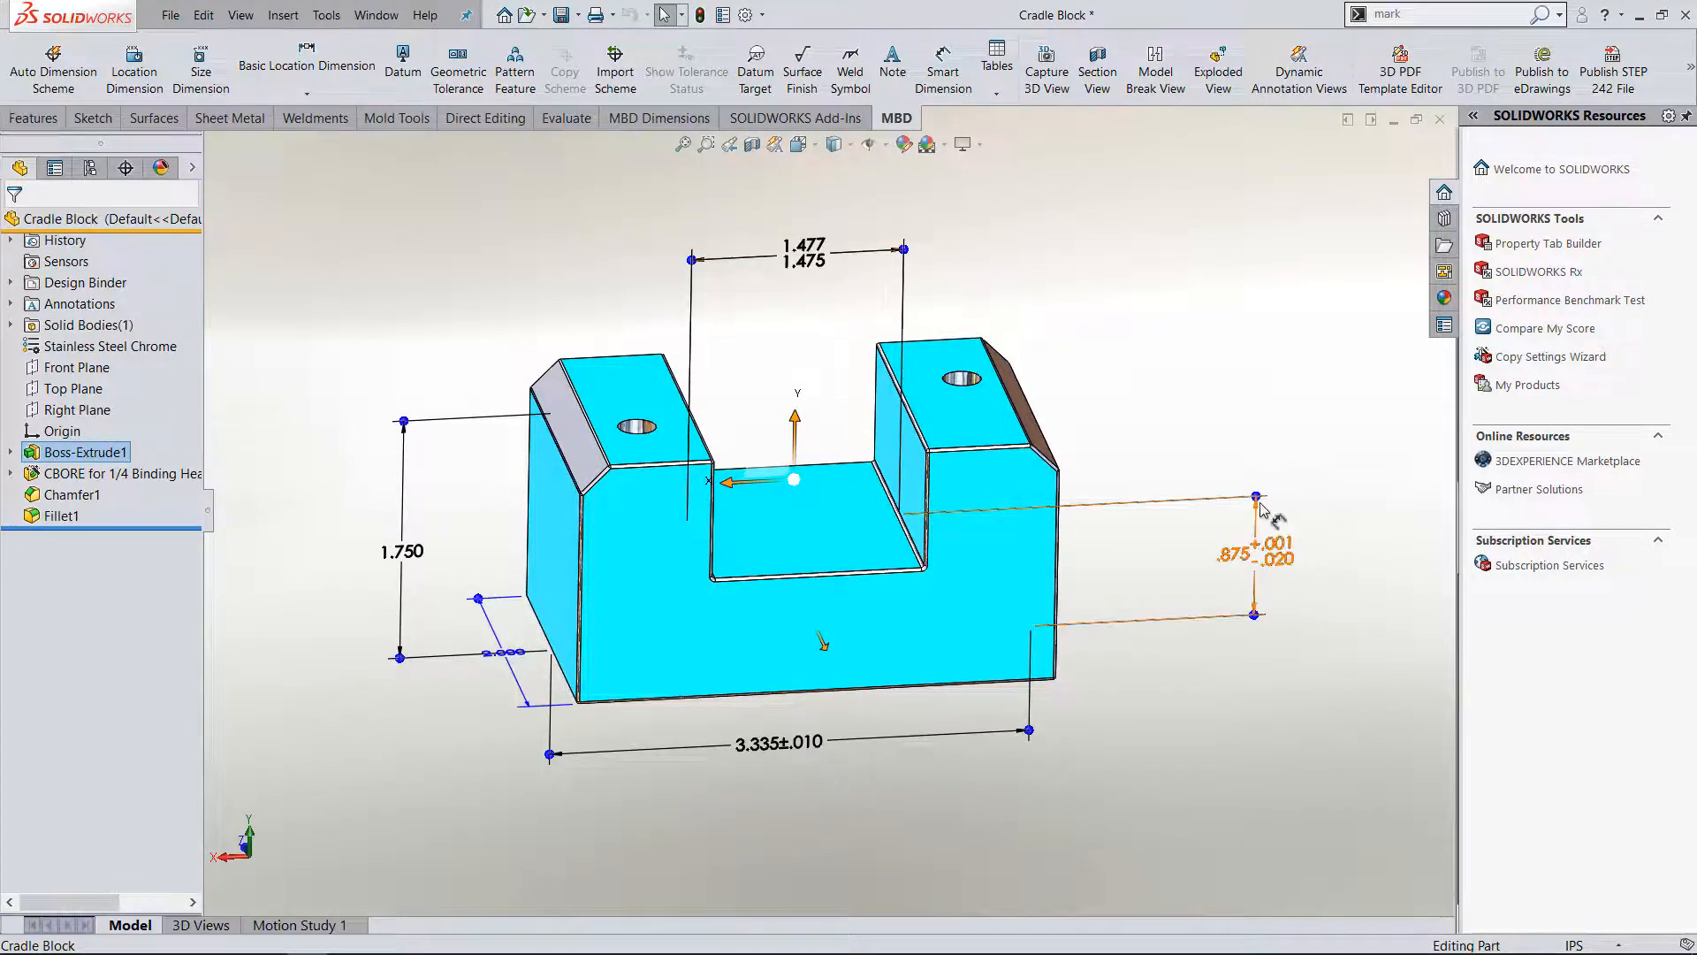
mouse_move(1259, 493)
mouse_down()
mouse_move(1248, 535)
mouse_move(1246, 516)
mouse_up()
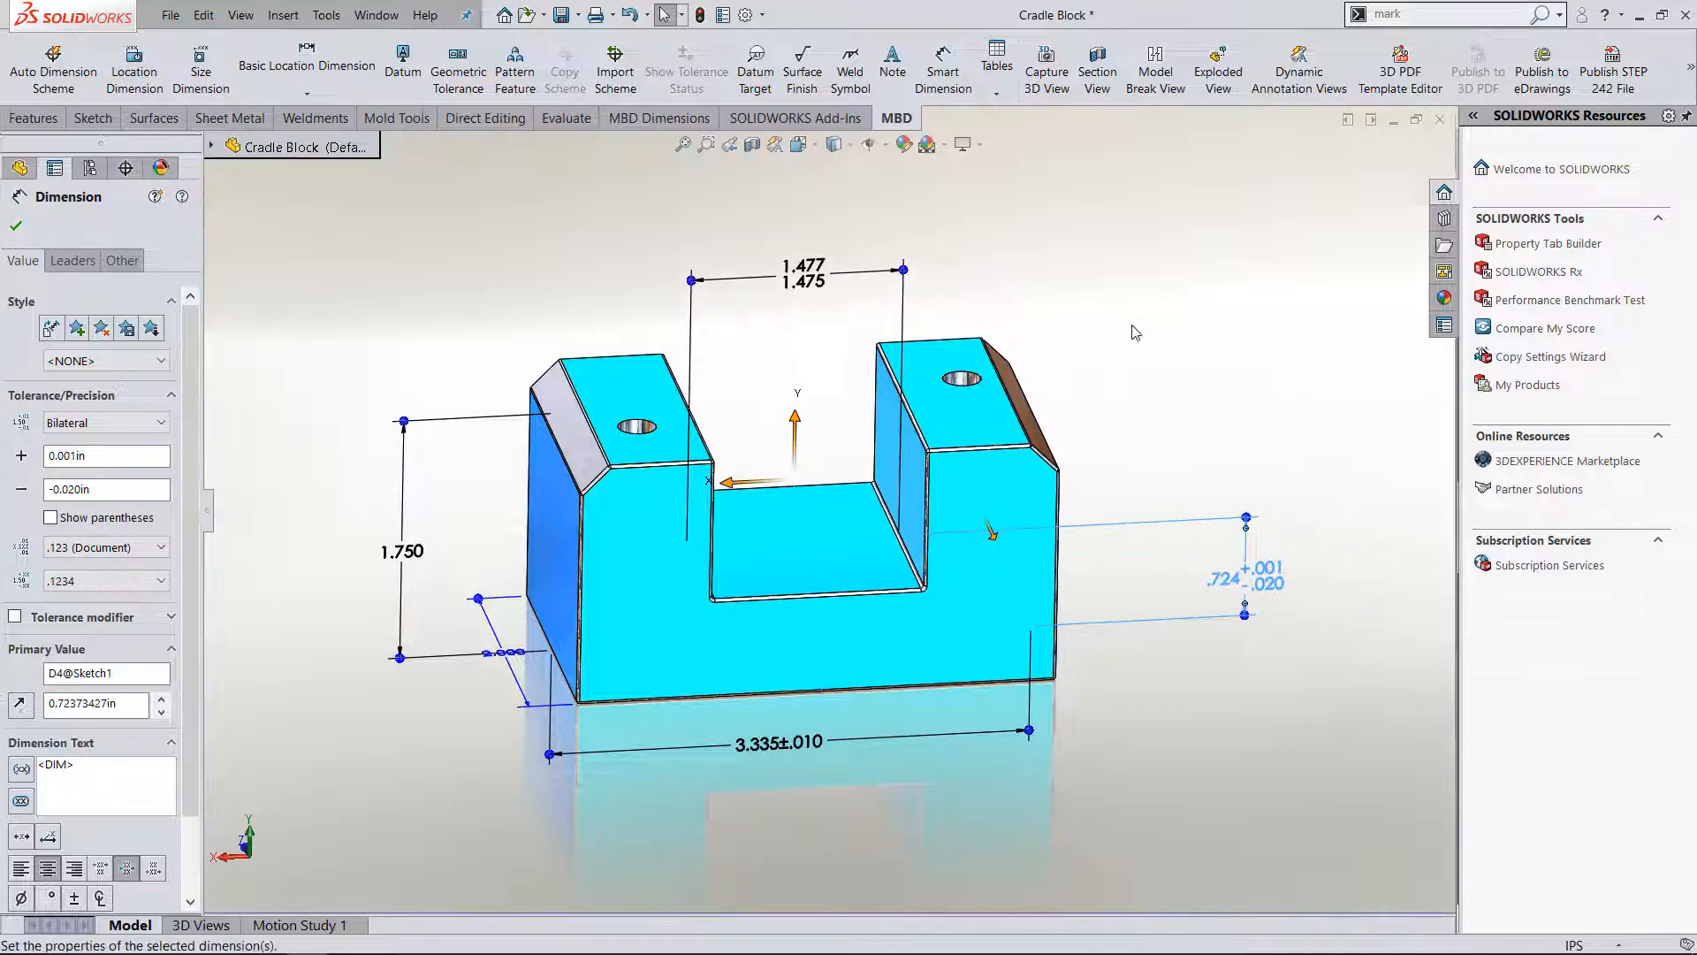
click(1133, 331)
- Open the base extrusion's sketch to review its dimensions and tolerances, exit it unchanged, and return to an isometric view
right_click(999, 506)
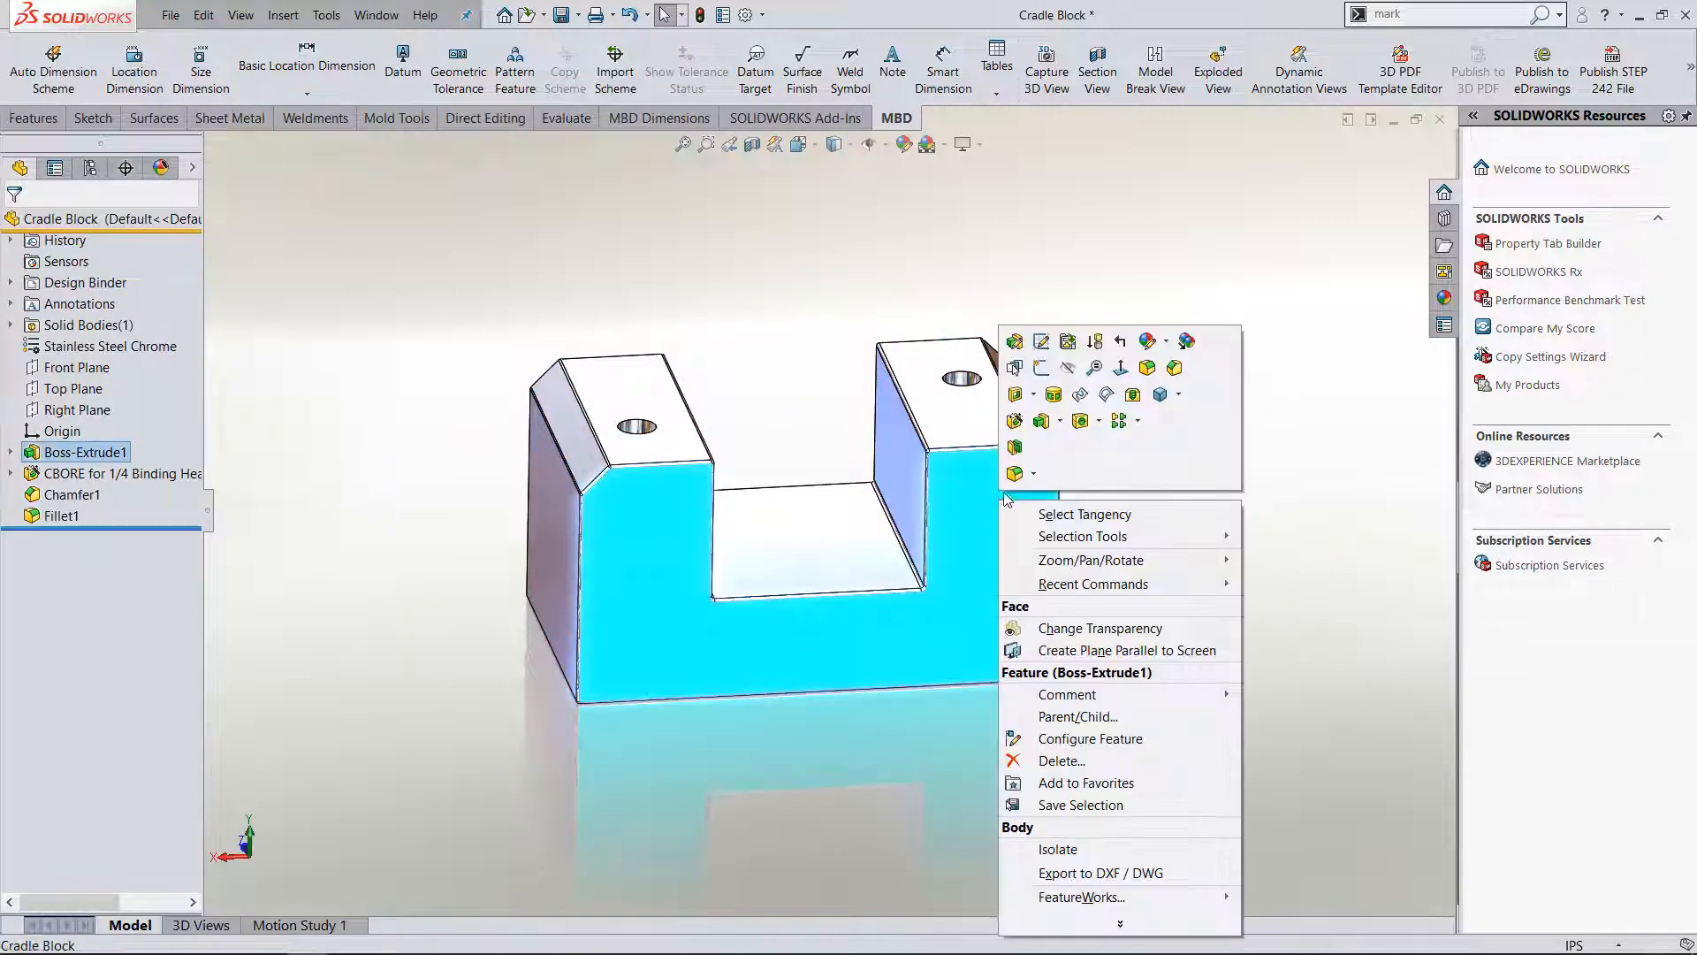
click(1042, 341)
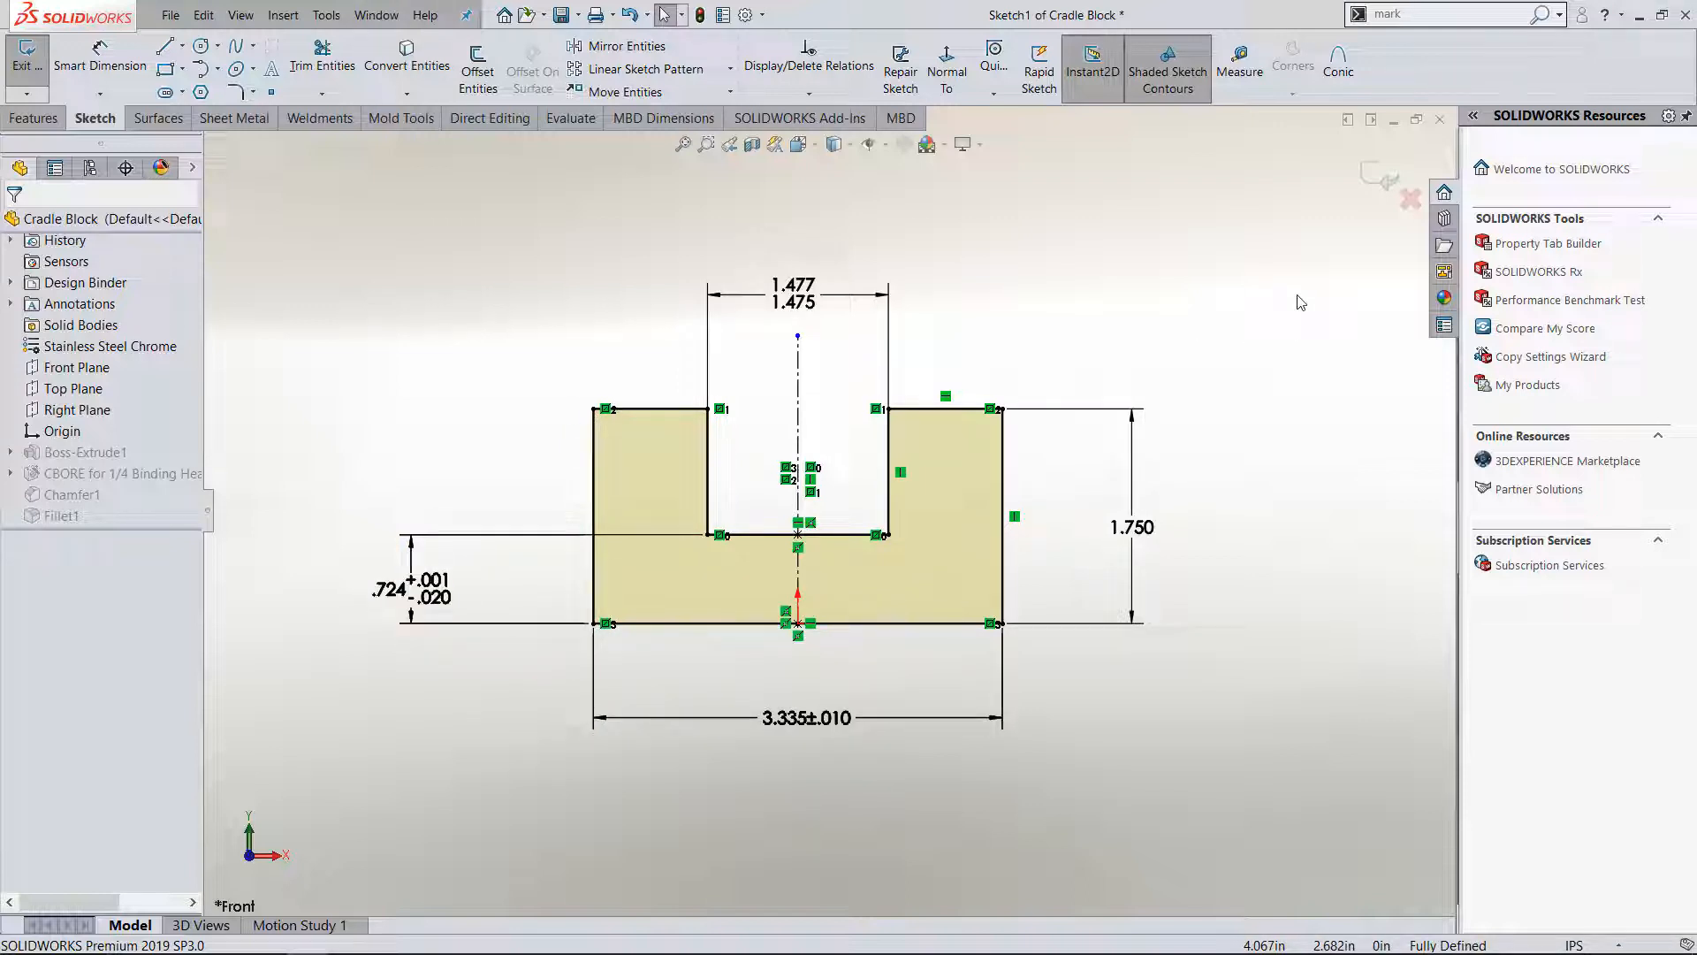
click(1380, 175)
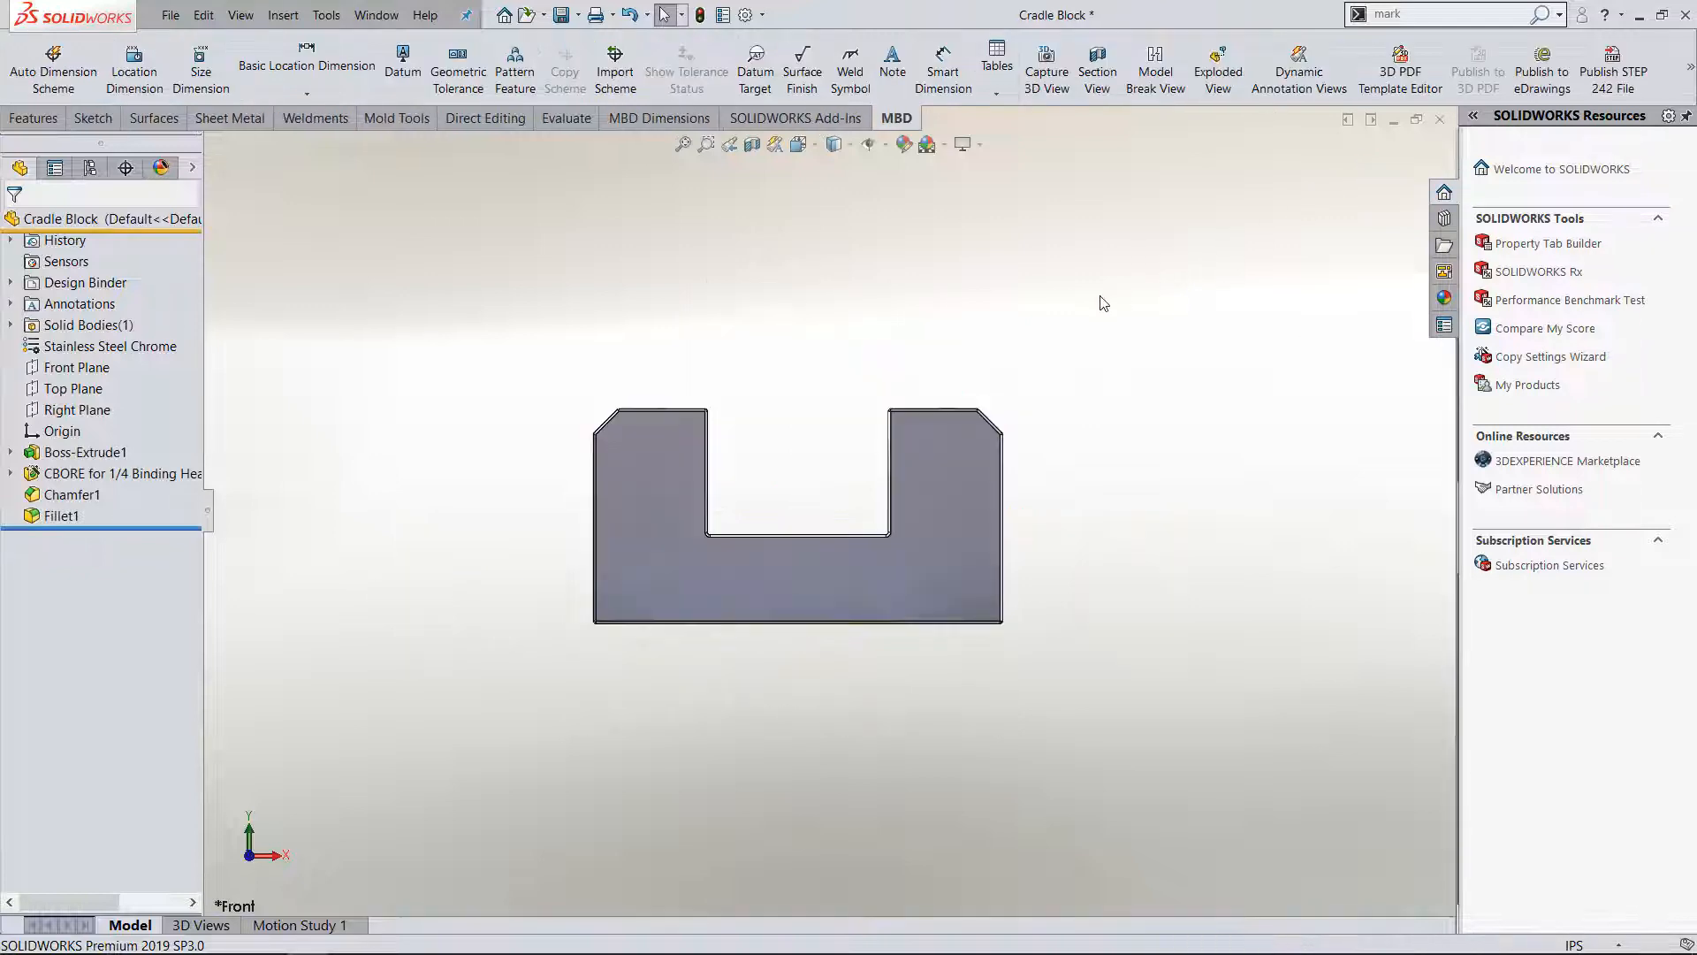
key(ctrl+7)
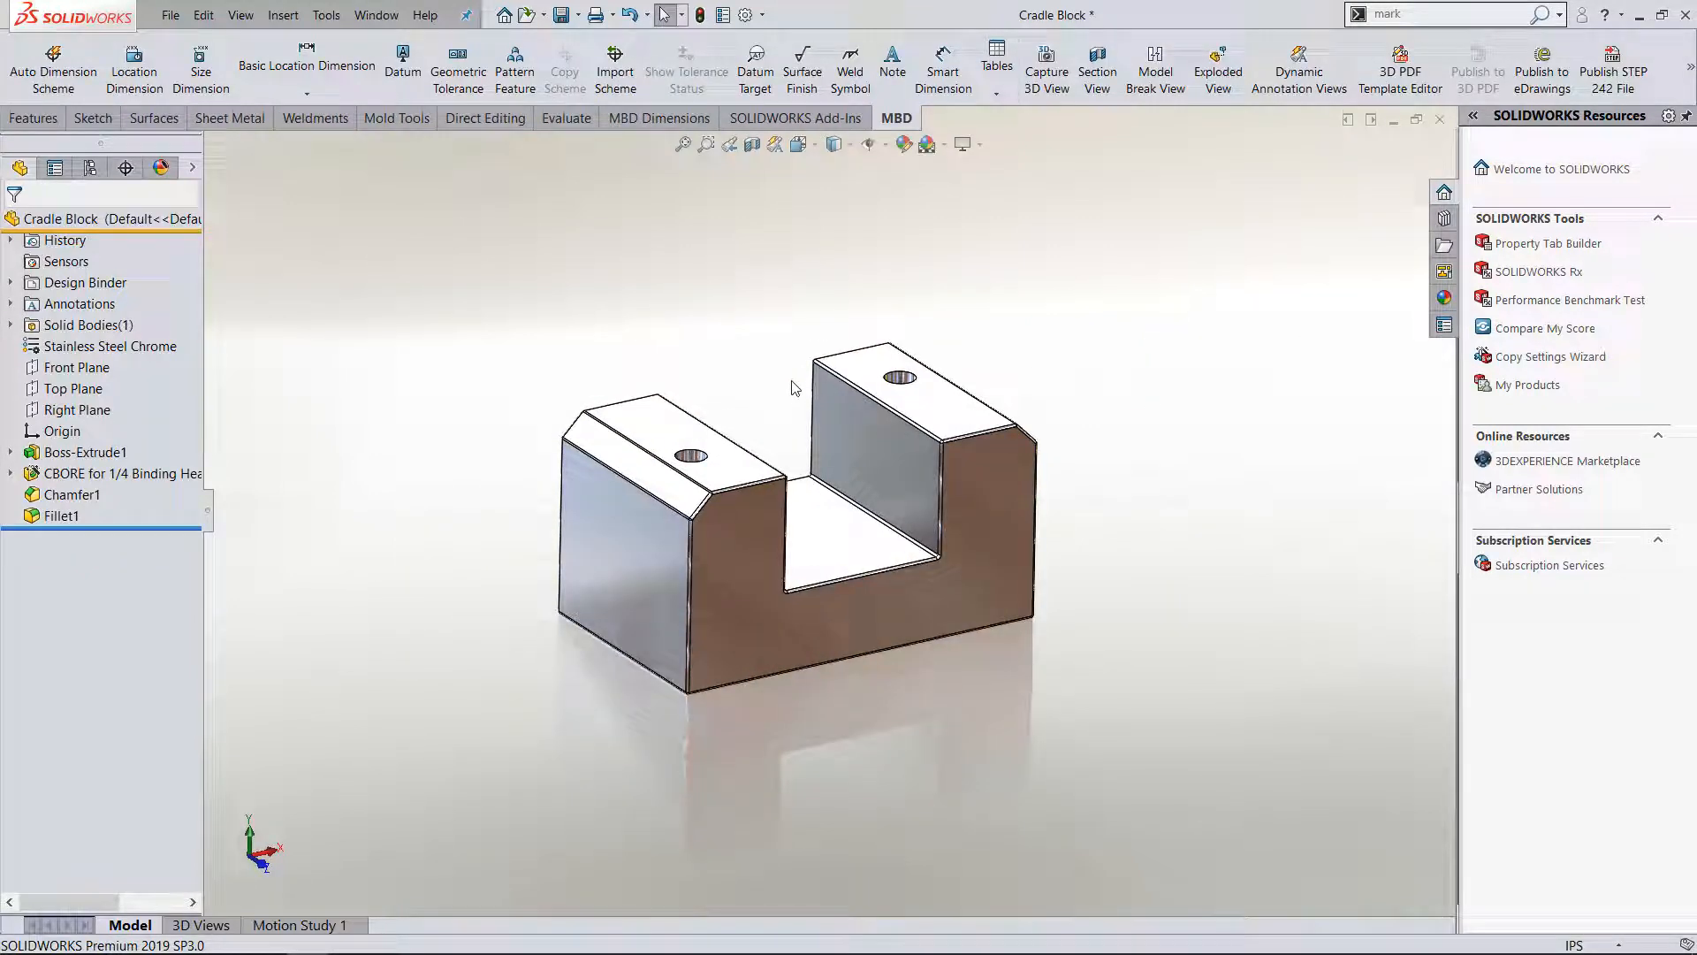
- Bring up the DimXpert scheme tree and examine the block's extrusion dimensions, datum faces and the counterbored holes on its underside
scroll(780, 392, down, 2)
scroll(817, 464, up, 2)
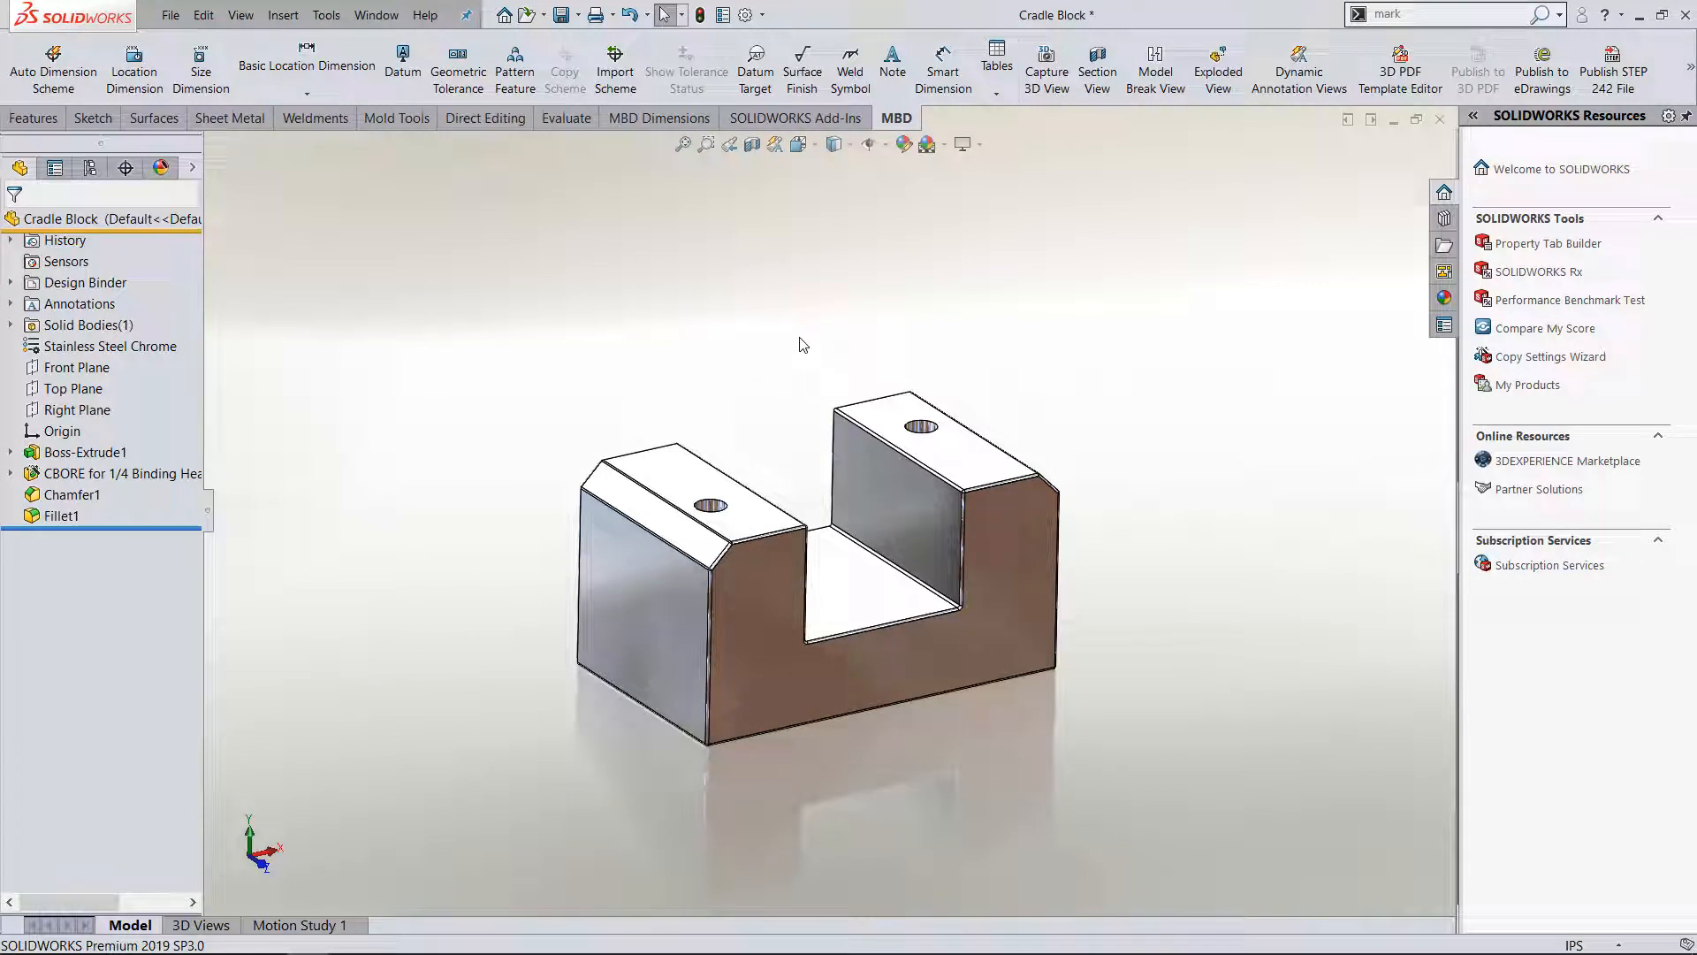
scroll(884, 662, down, 2)
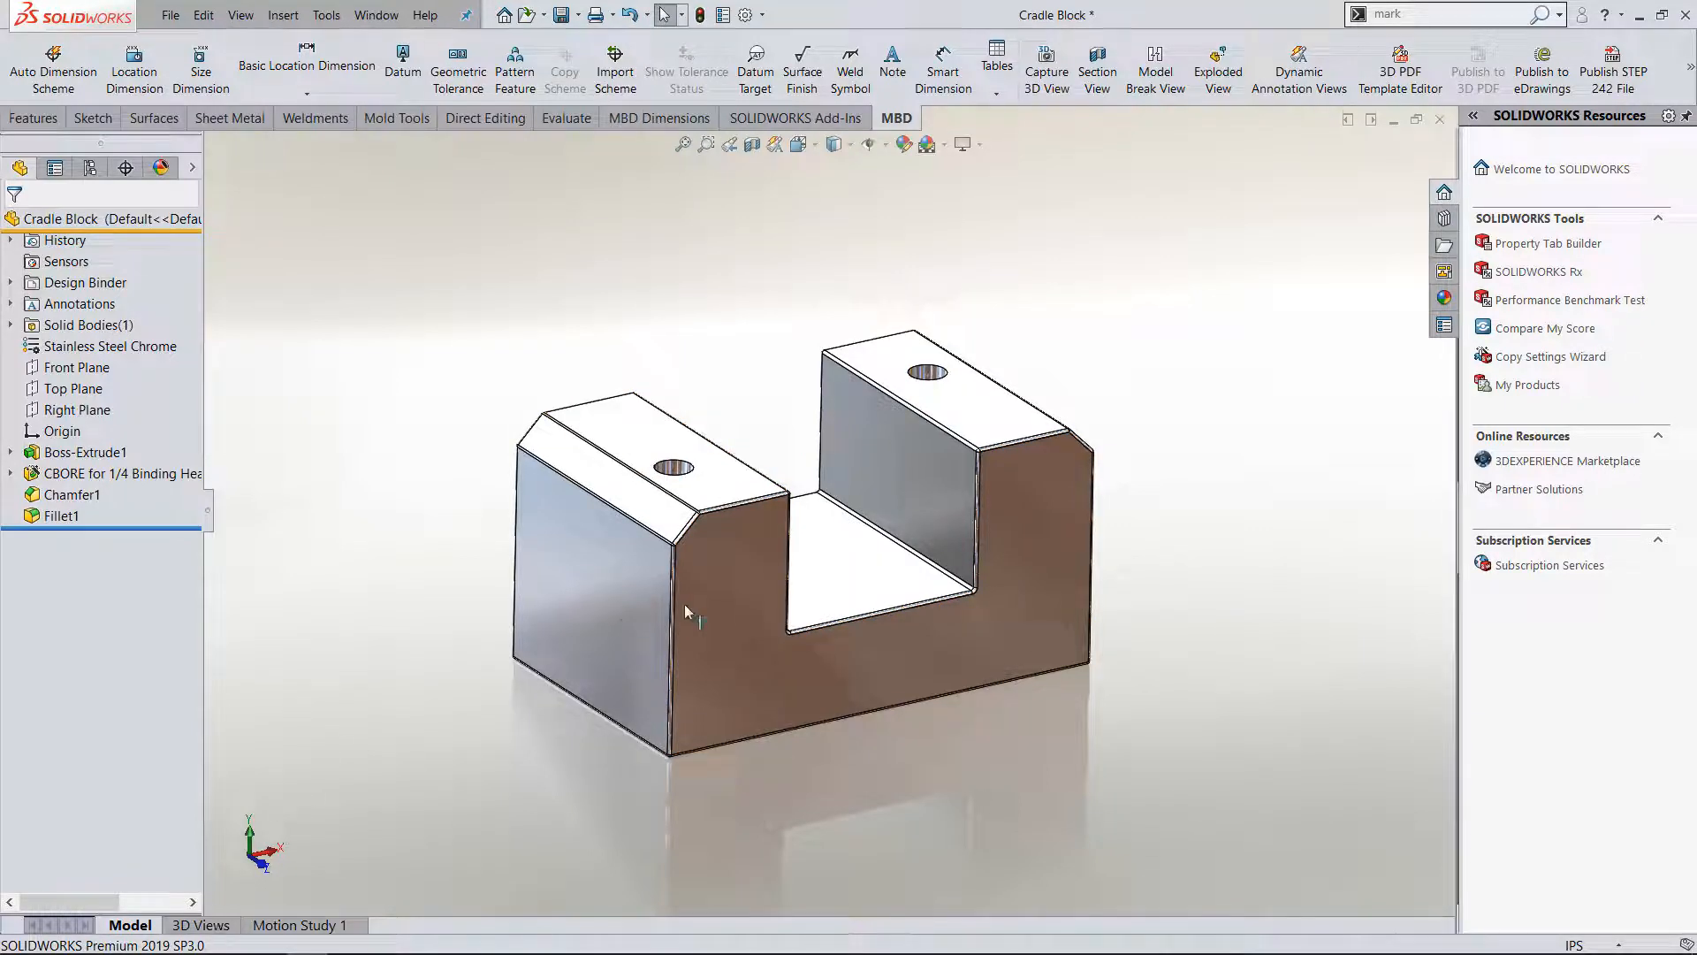
scroll(827, 645, down, 2)
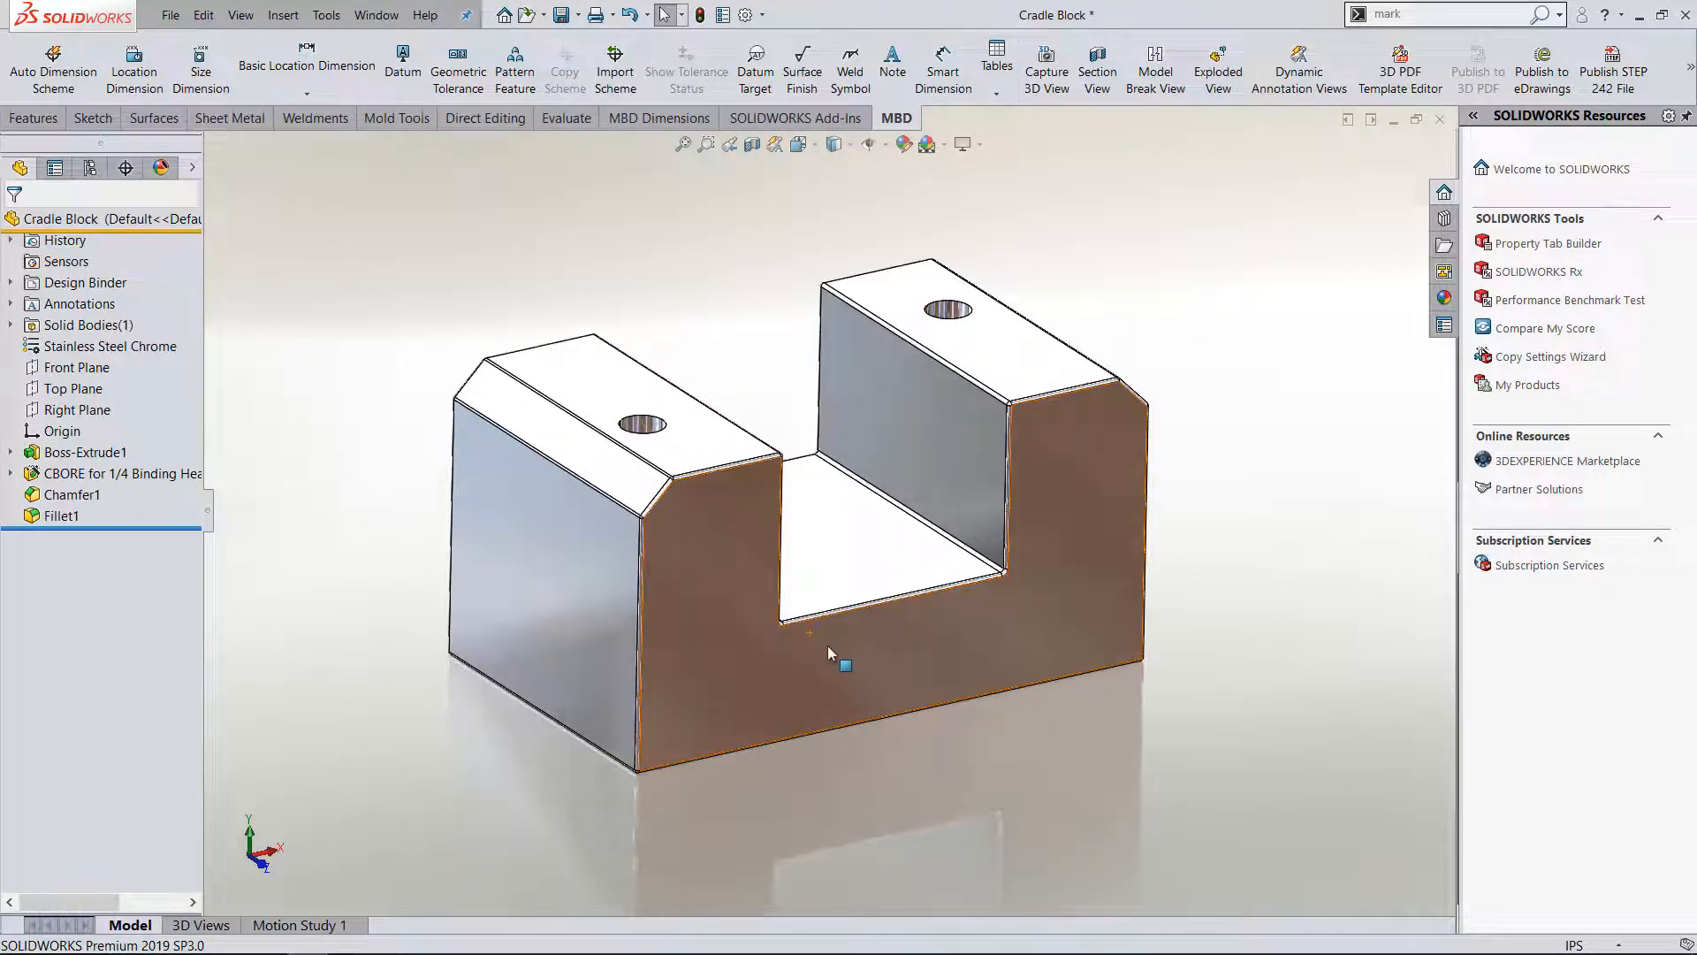
click(125, 167)
middle_drag(551, 387, 550, 131)
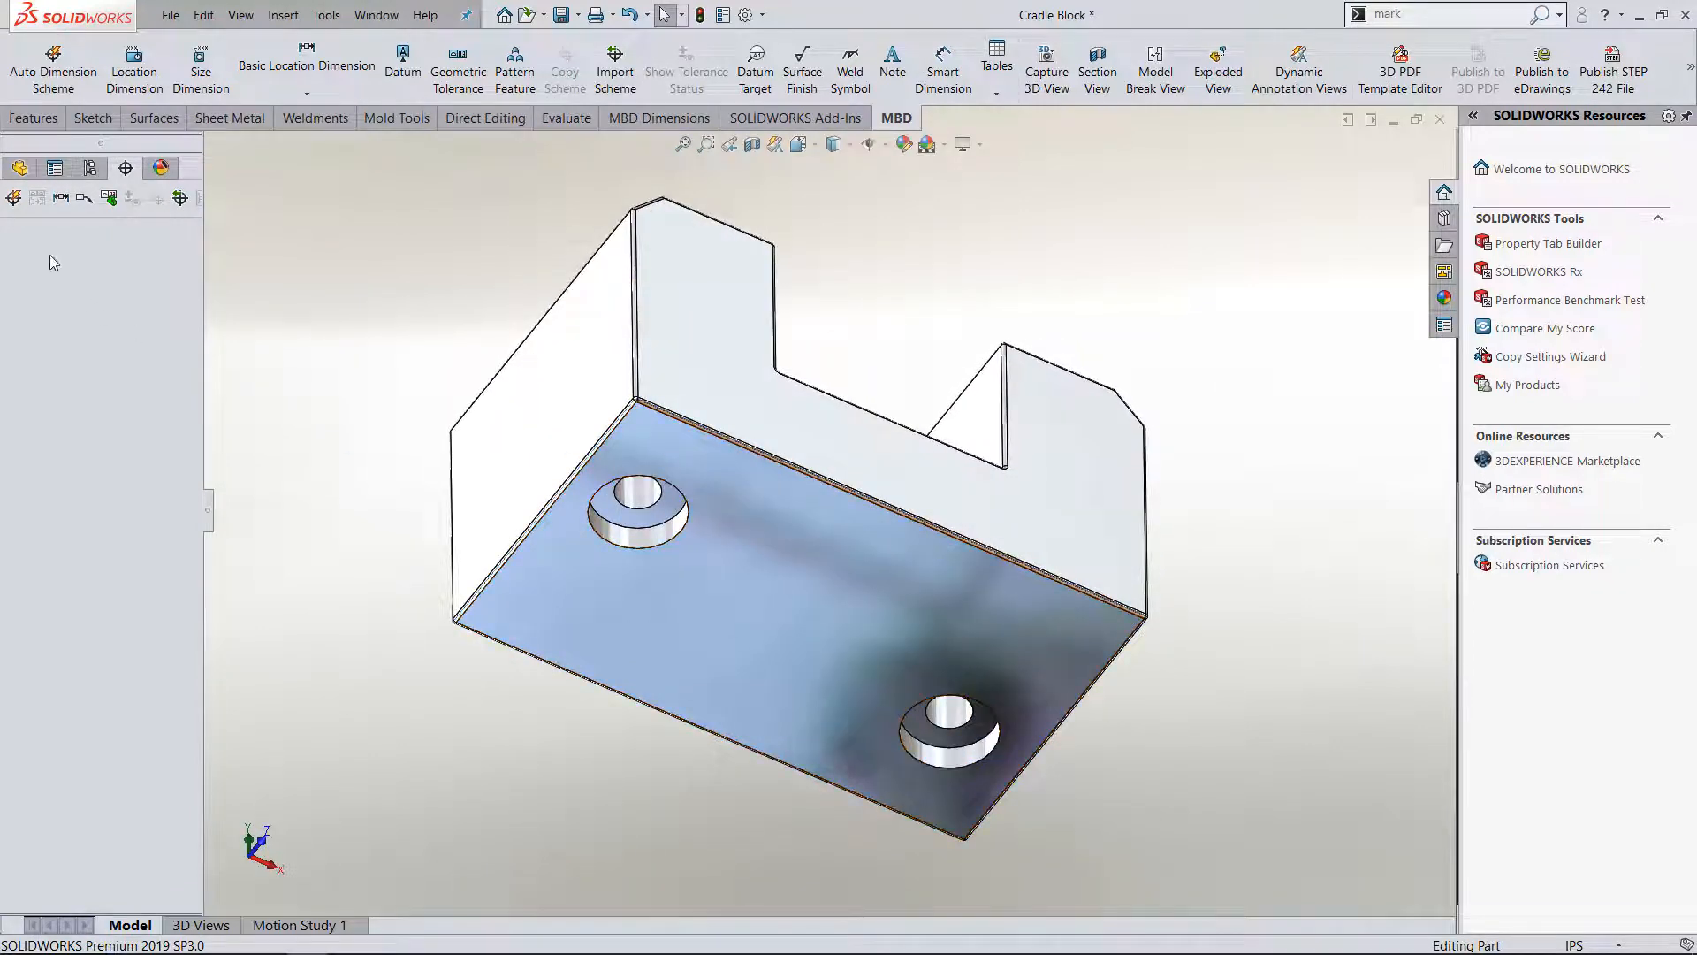
middle_drag(519, 470, 621, 583)
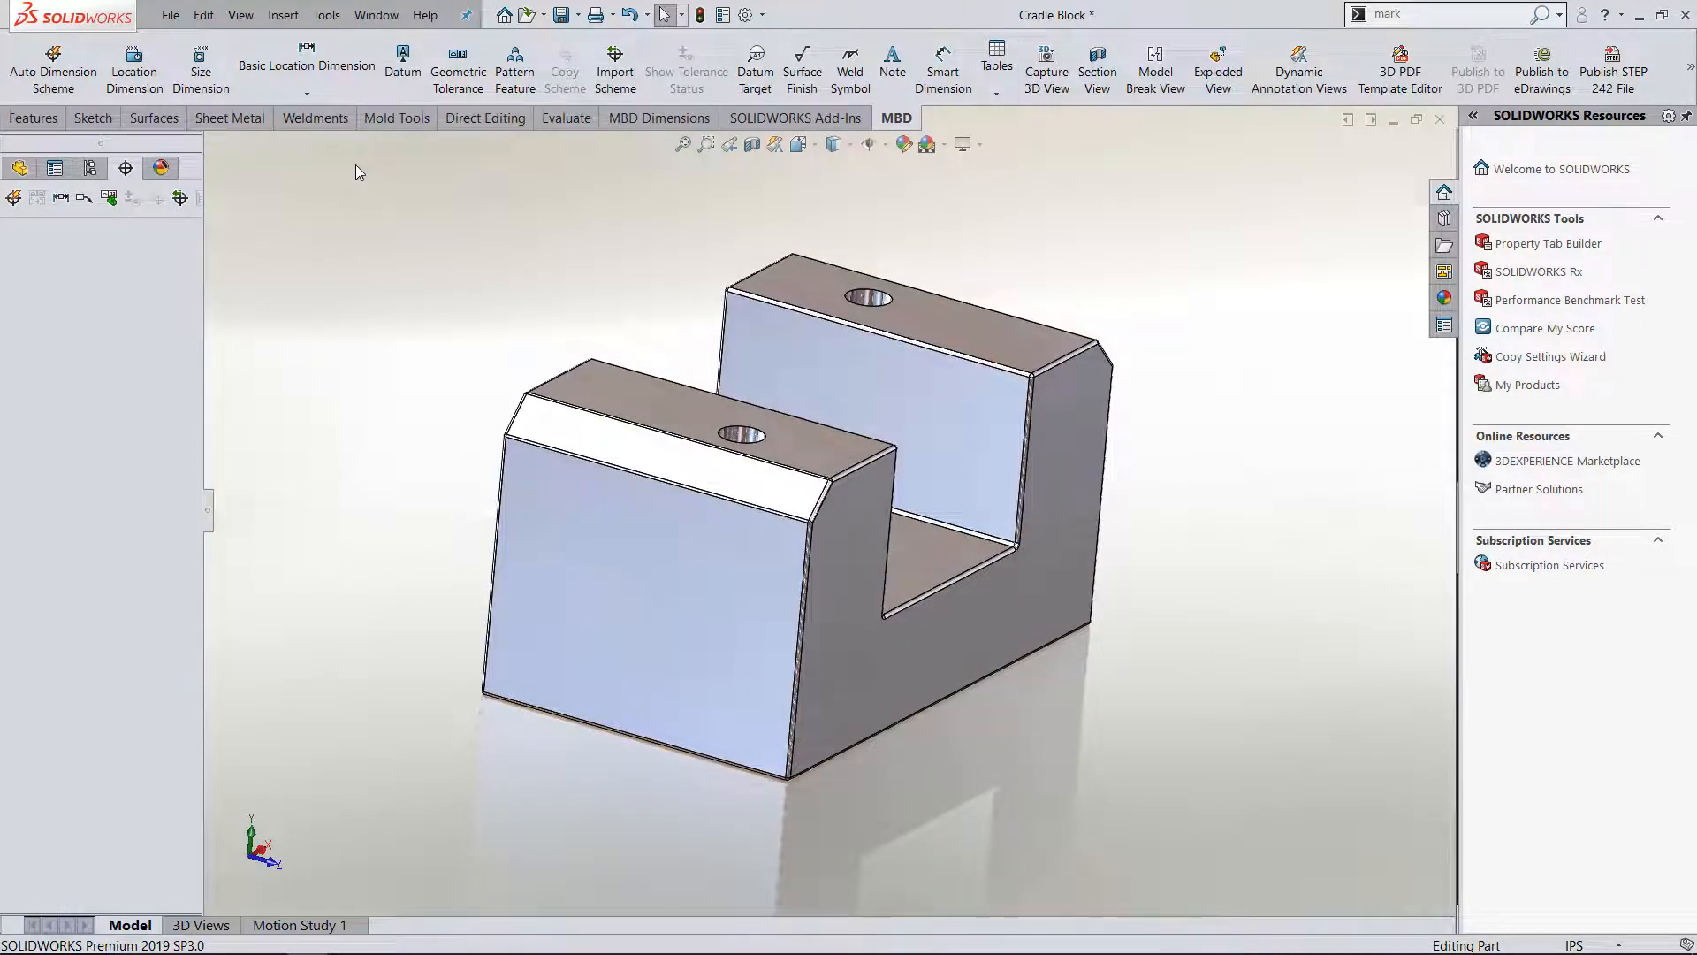
middle_drag(570, 449, 497, 395)
double_click(854, 660)
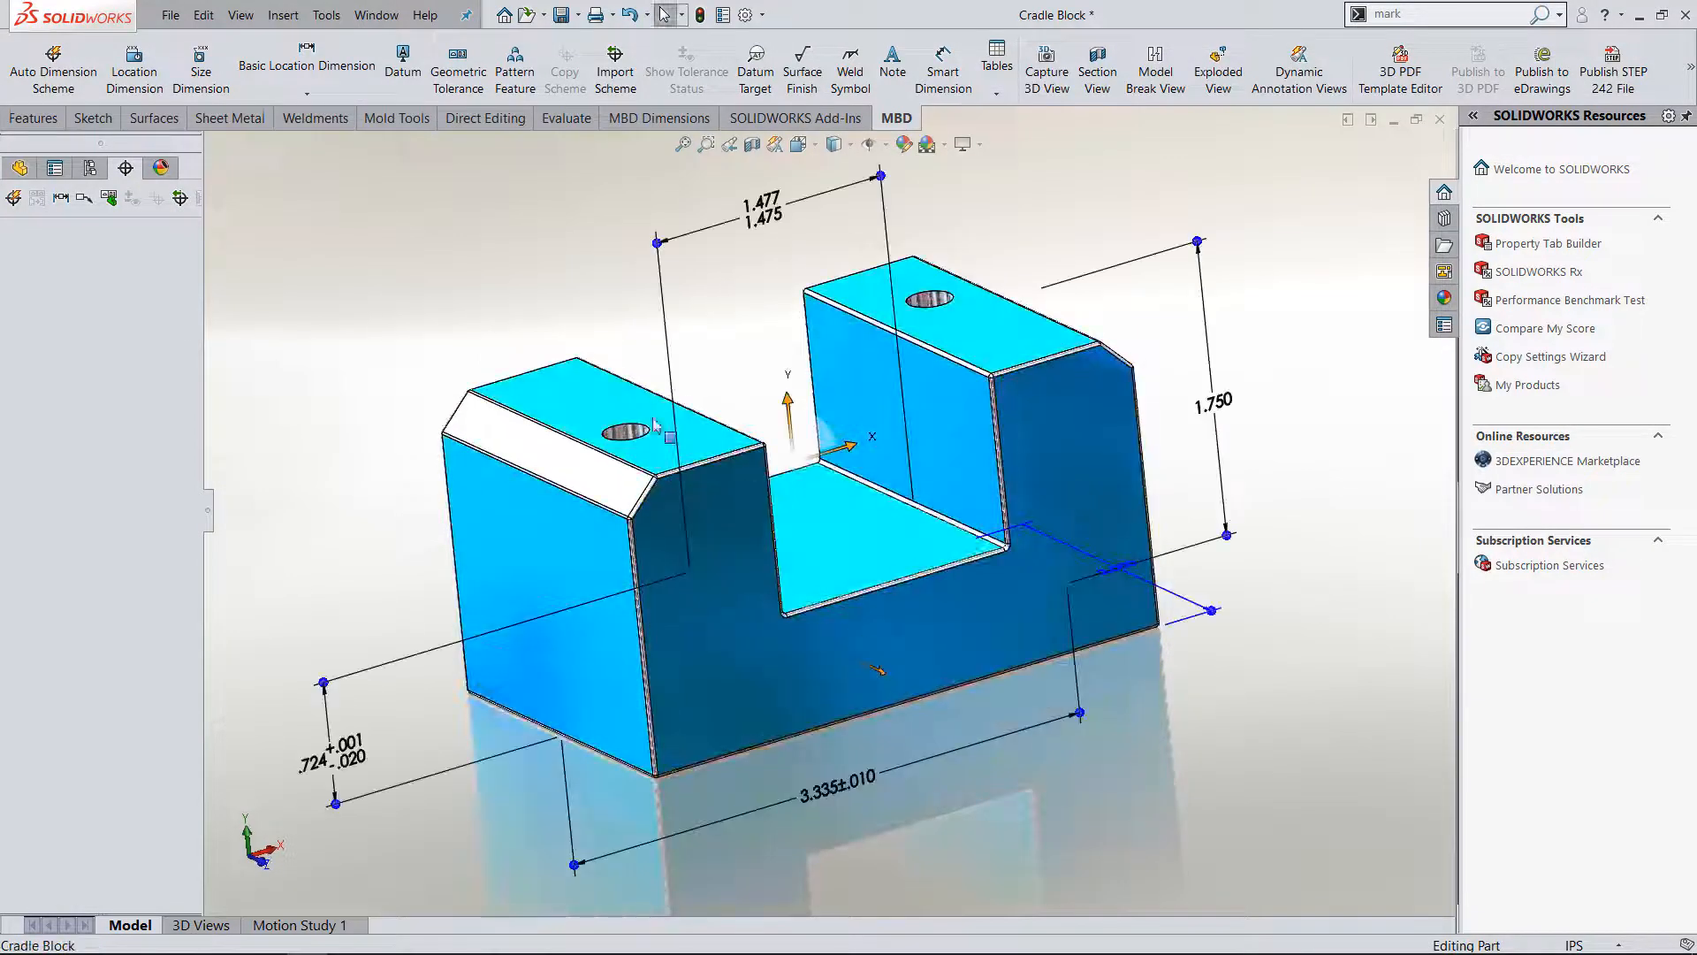
click(506, 284)
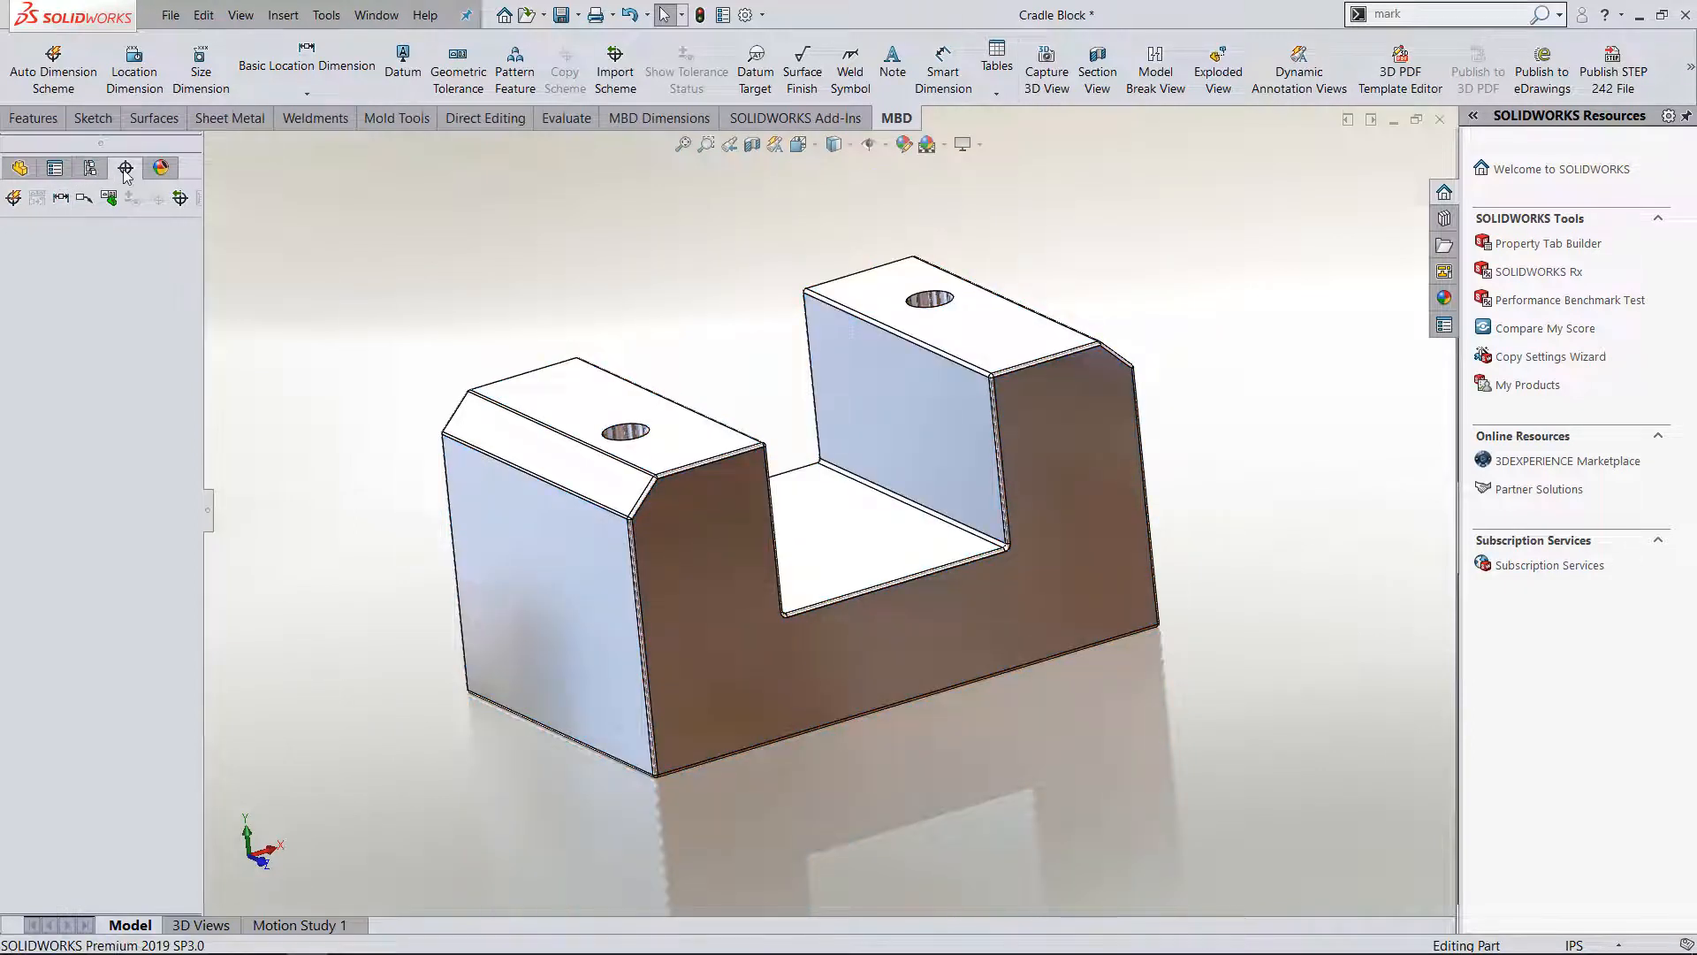
middle_drag(368, 388, 324, 83)
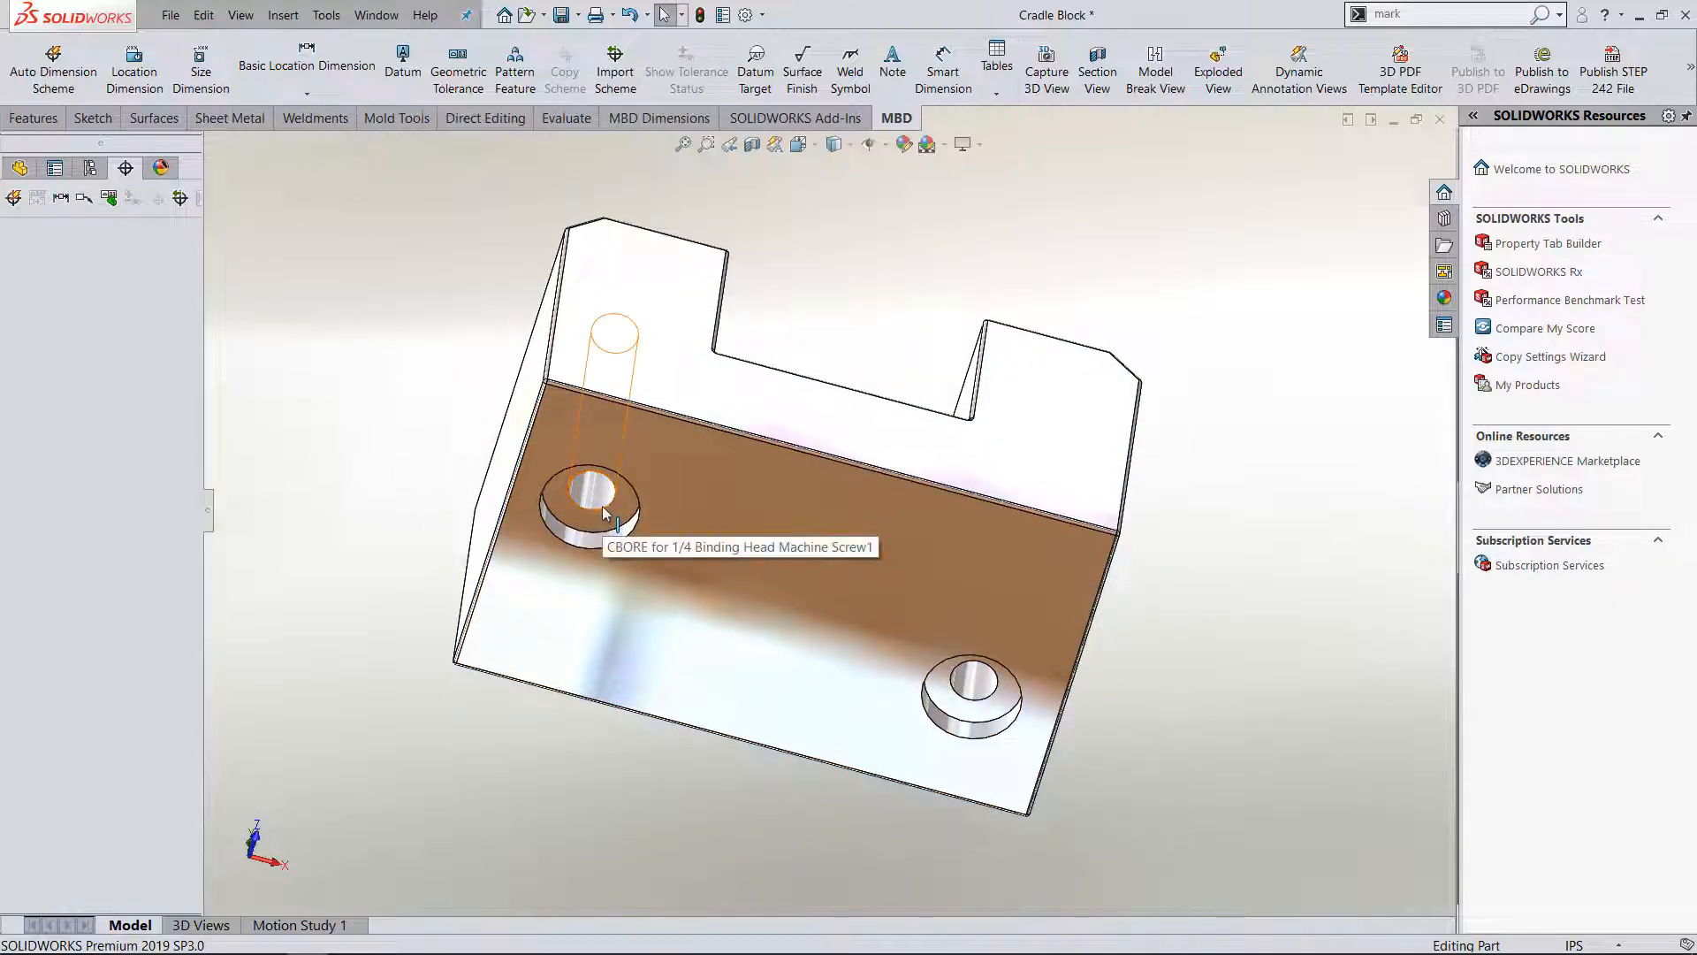
middle_drag(853, 411, 877, 710)
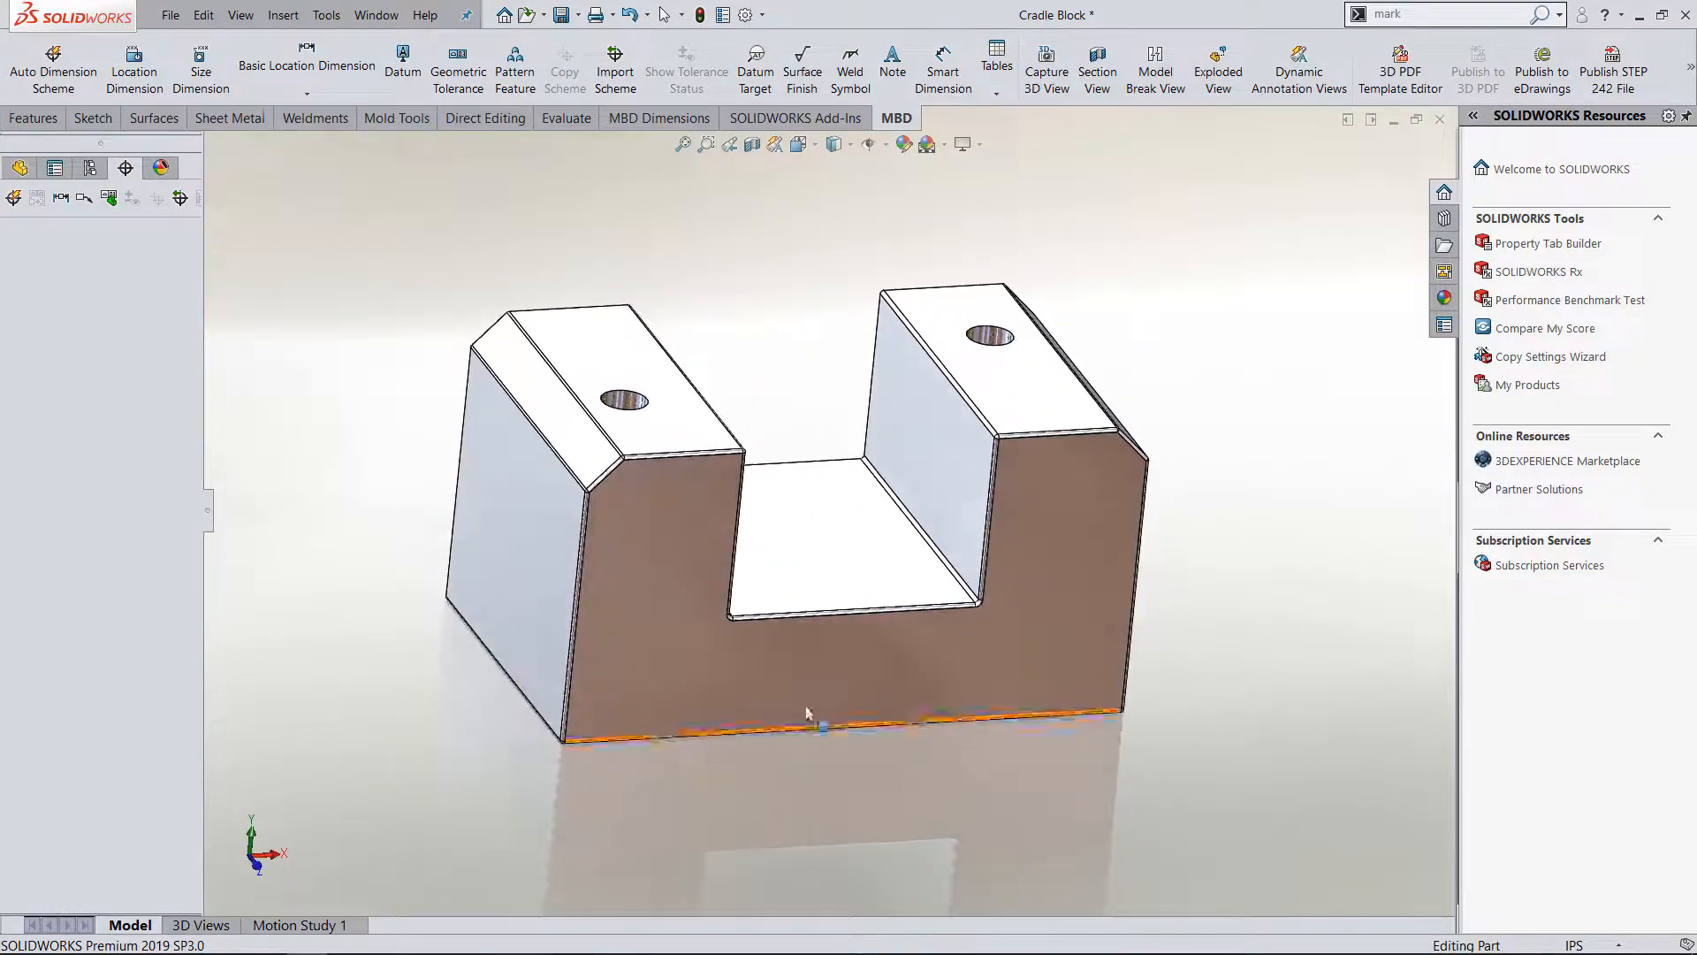
- Start a prismatic, geometric Auto Dimension Scheme with the underside as primary, the chamfered block's end face as secondary and the front face as tertiary datum
click(15, 198)
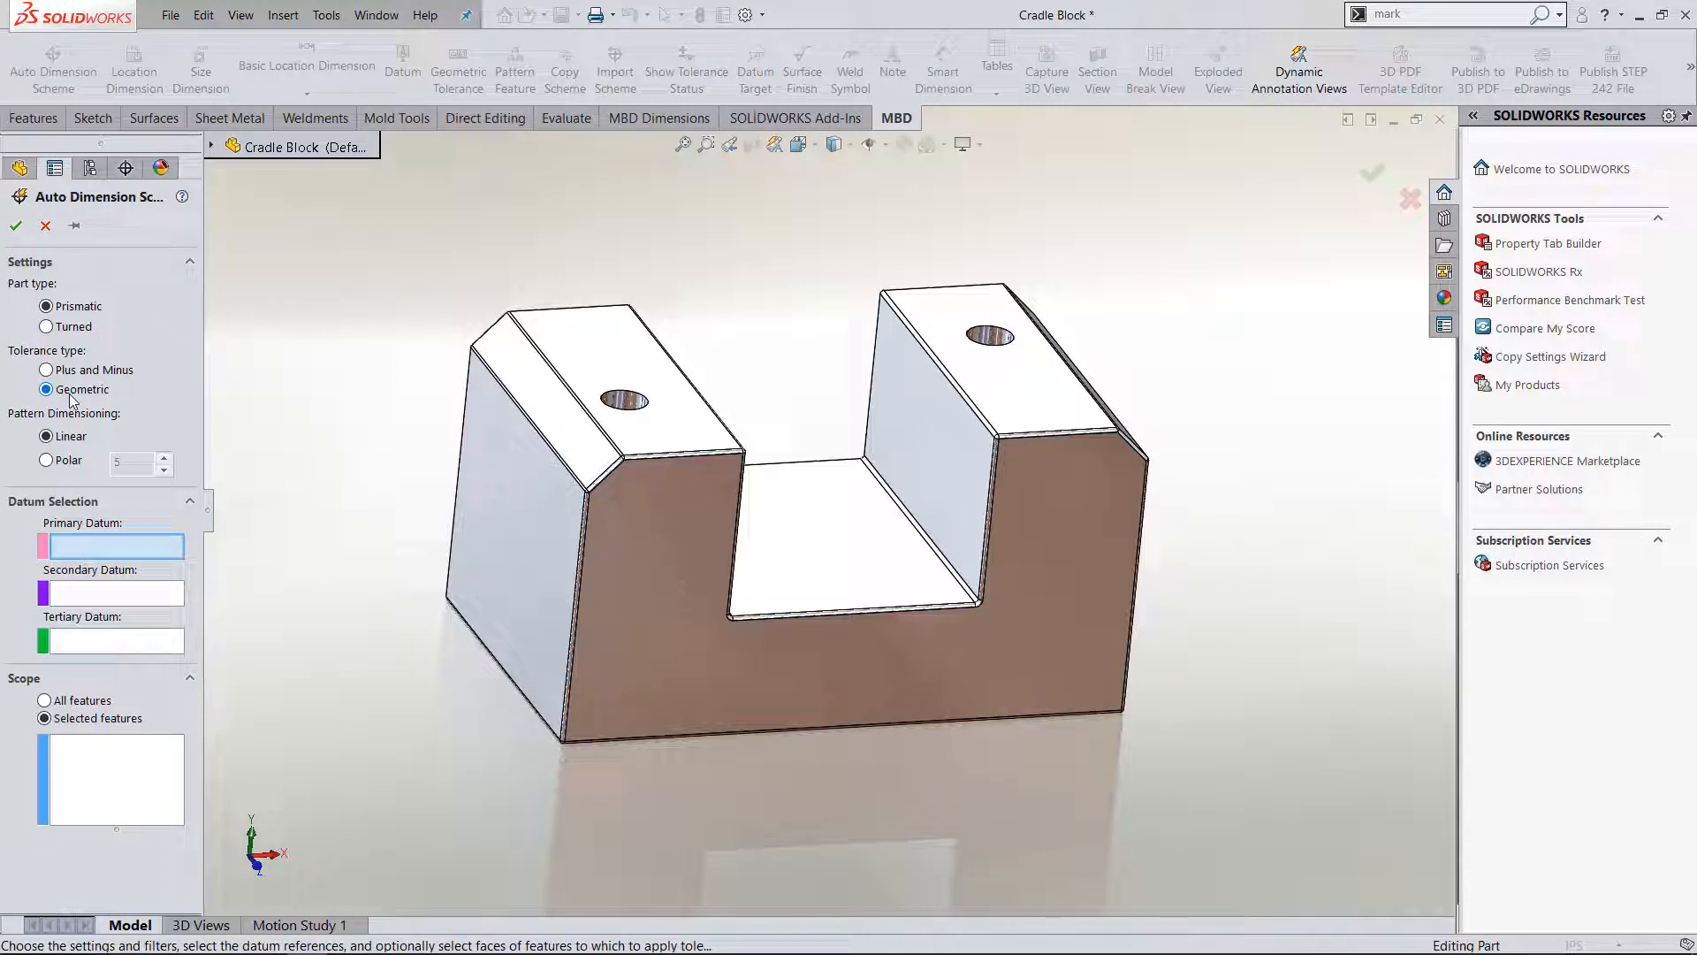
middle_drag(455, 476, 426, 330)
click(742, 647)
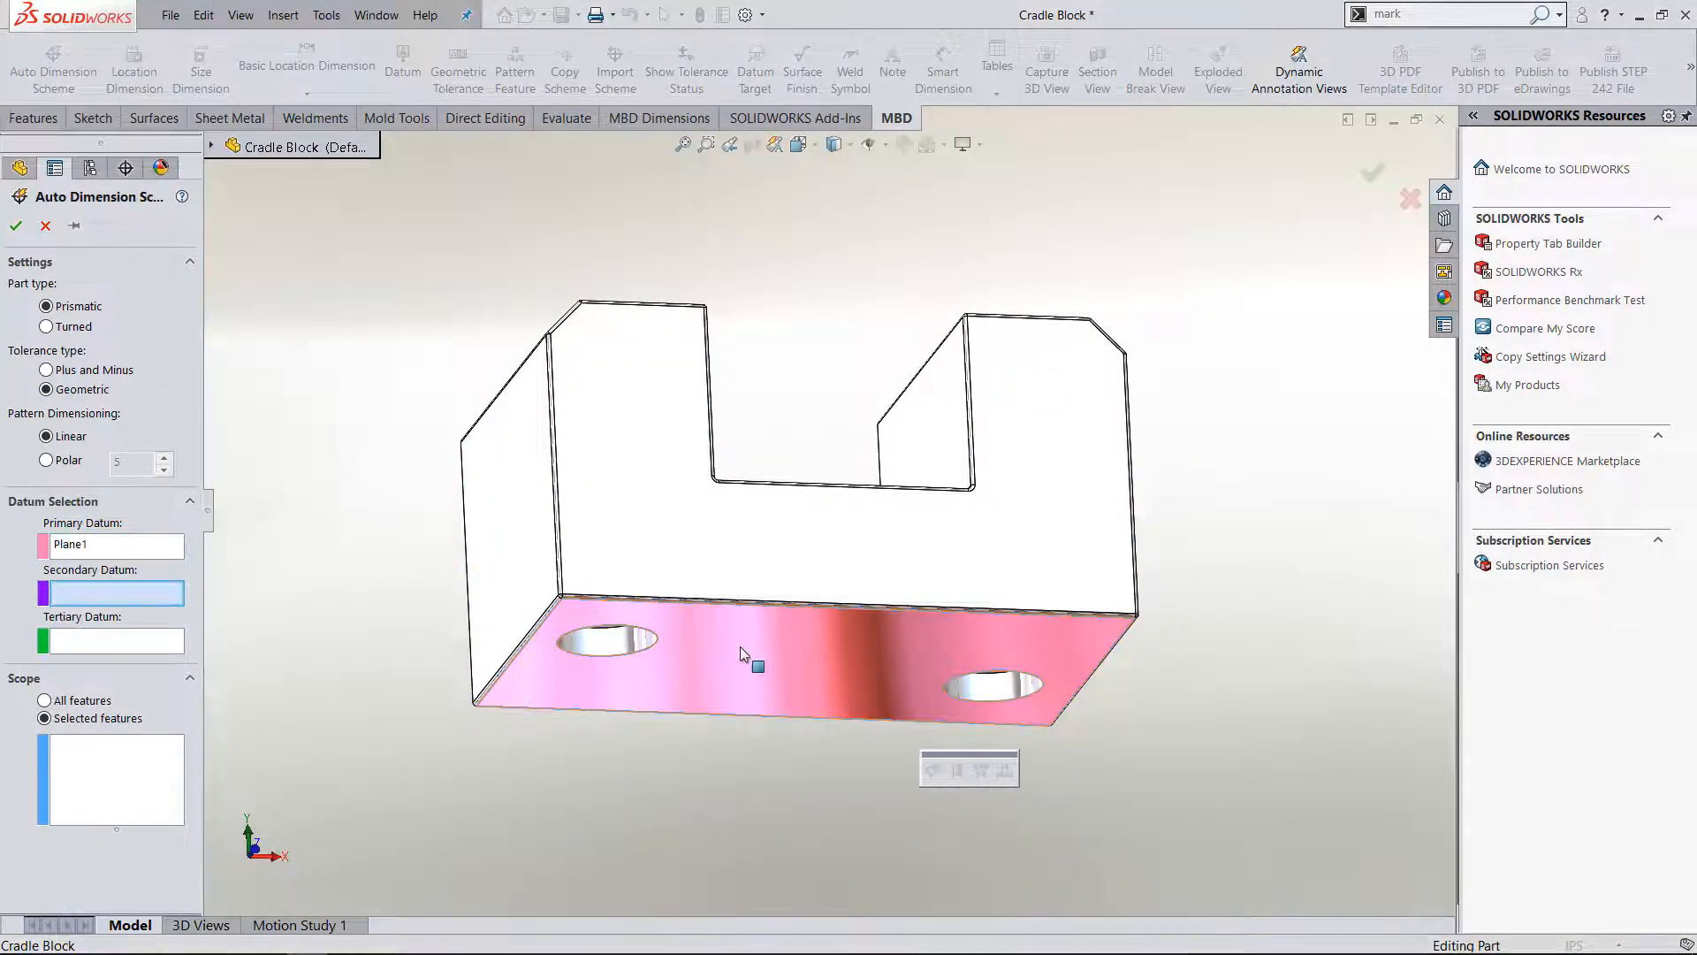
click(519, 552)
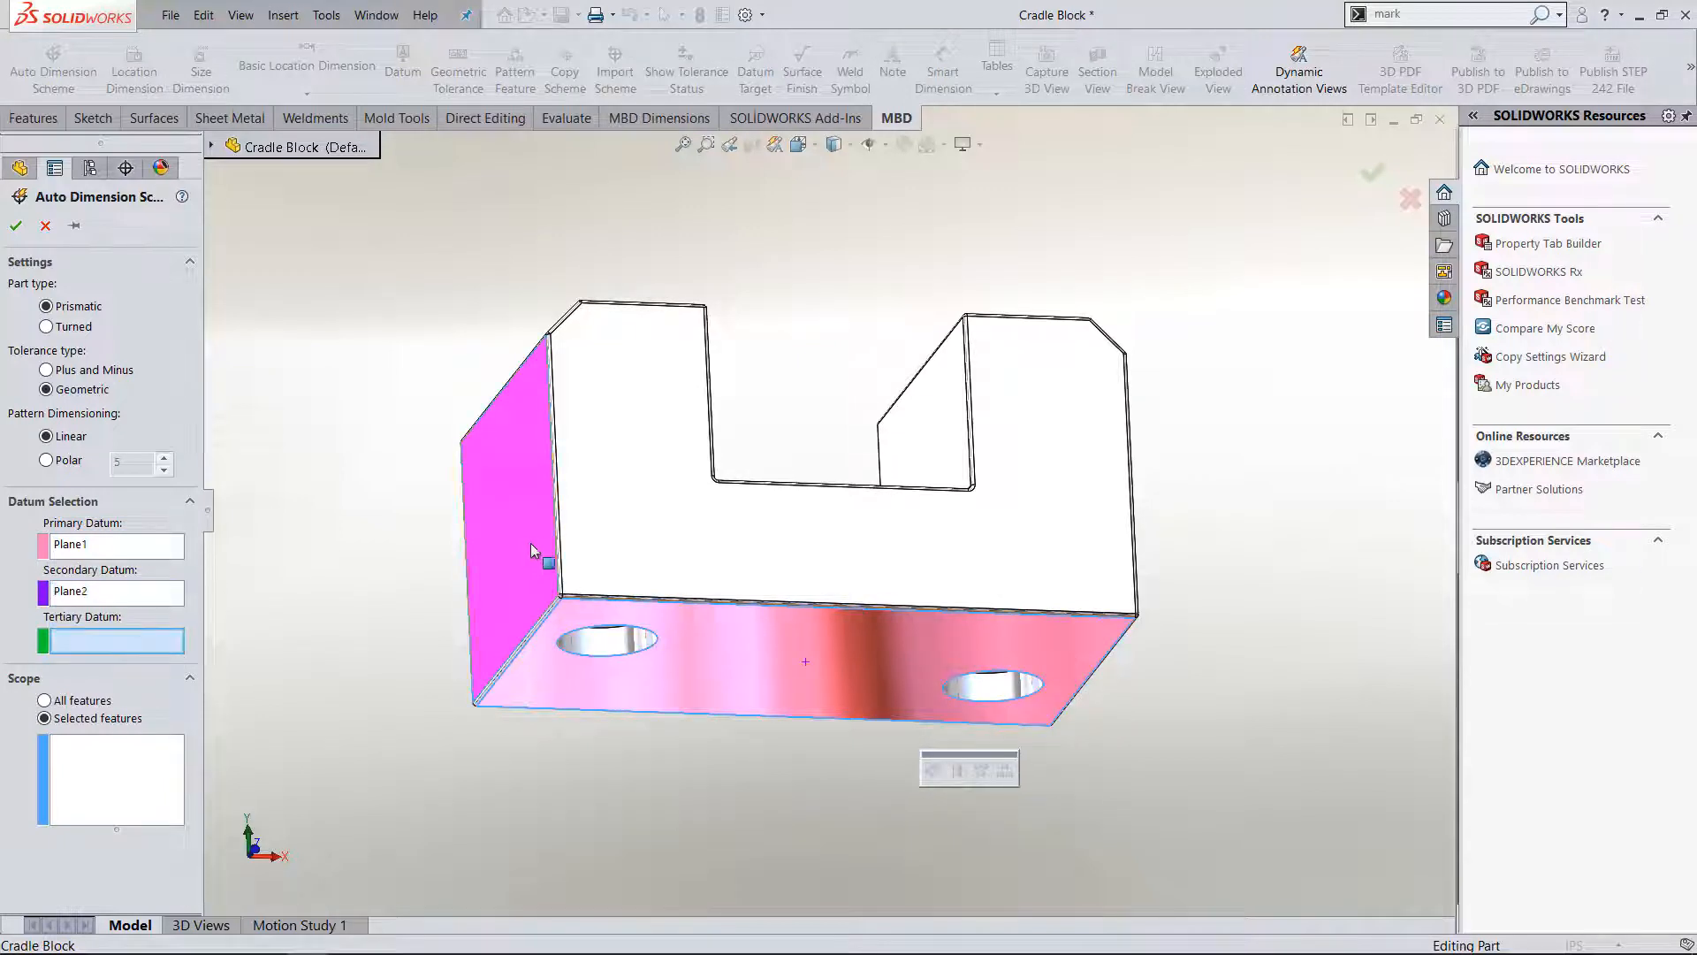
click(778, 544)
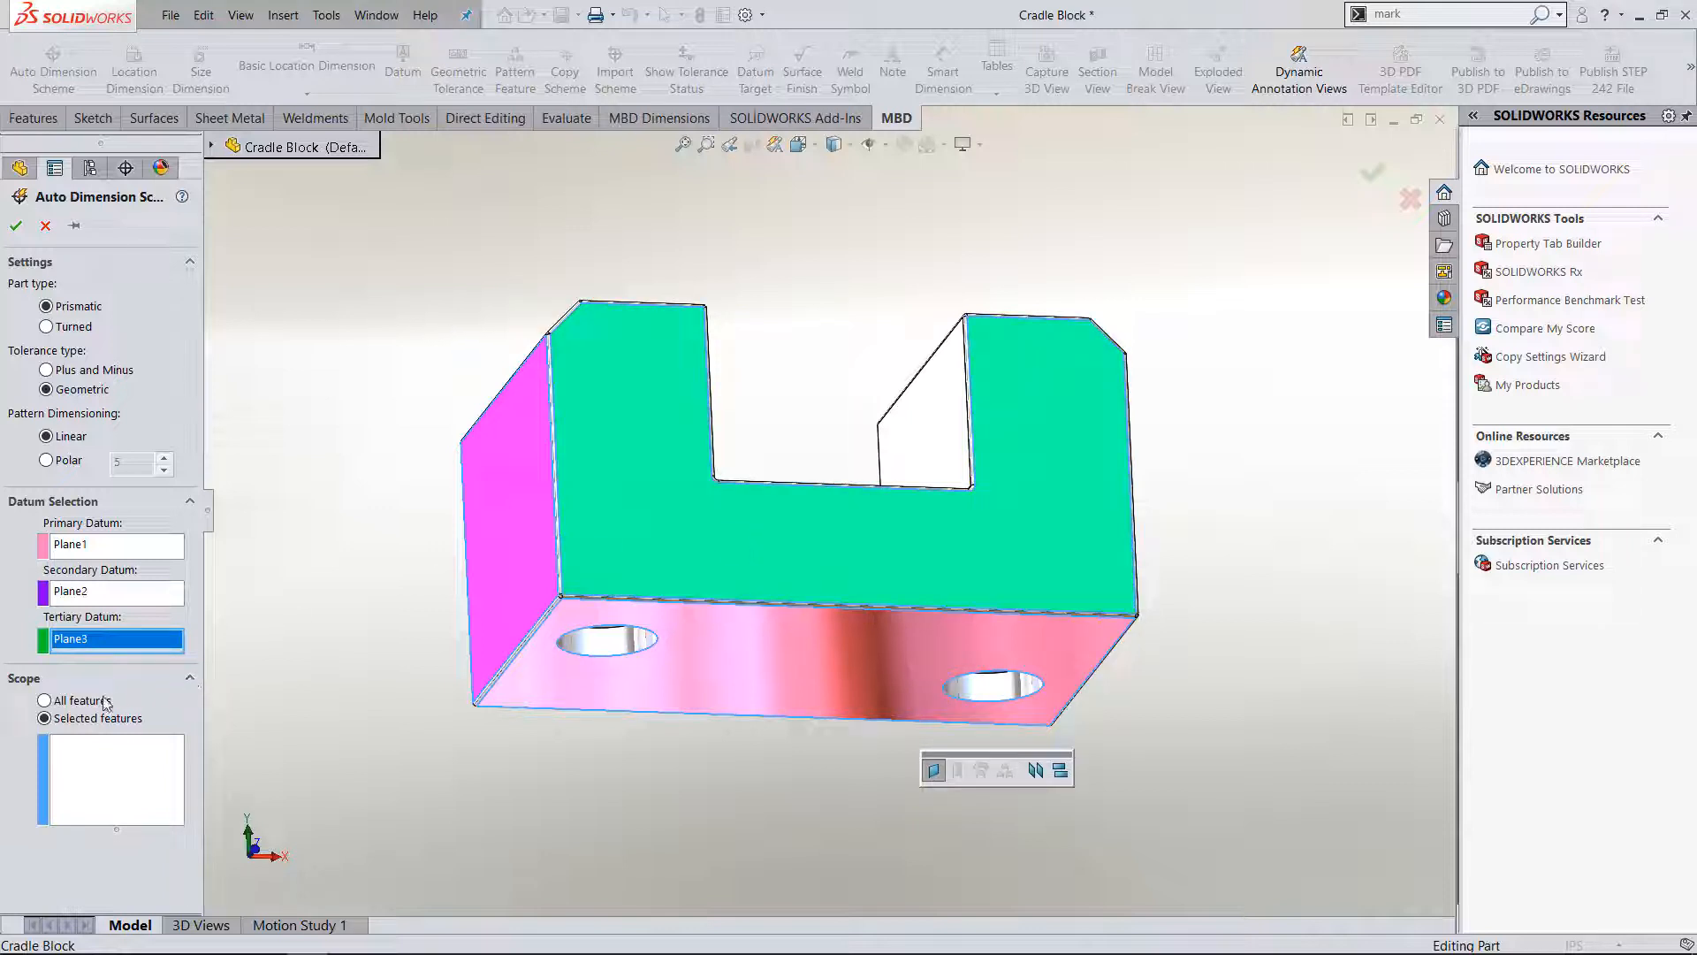
- Add the counterbored hole pattern and a compound plane of the two top faces to the scope, and create the scheme
click(121, 762)
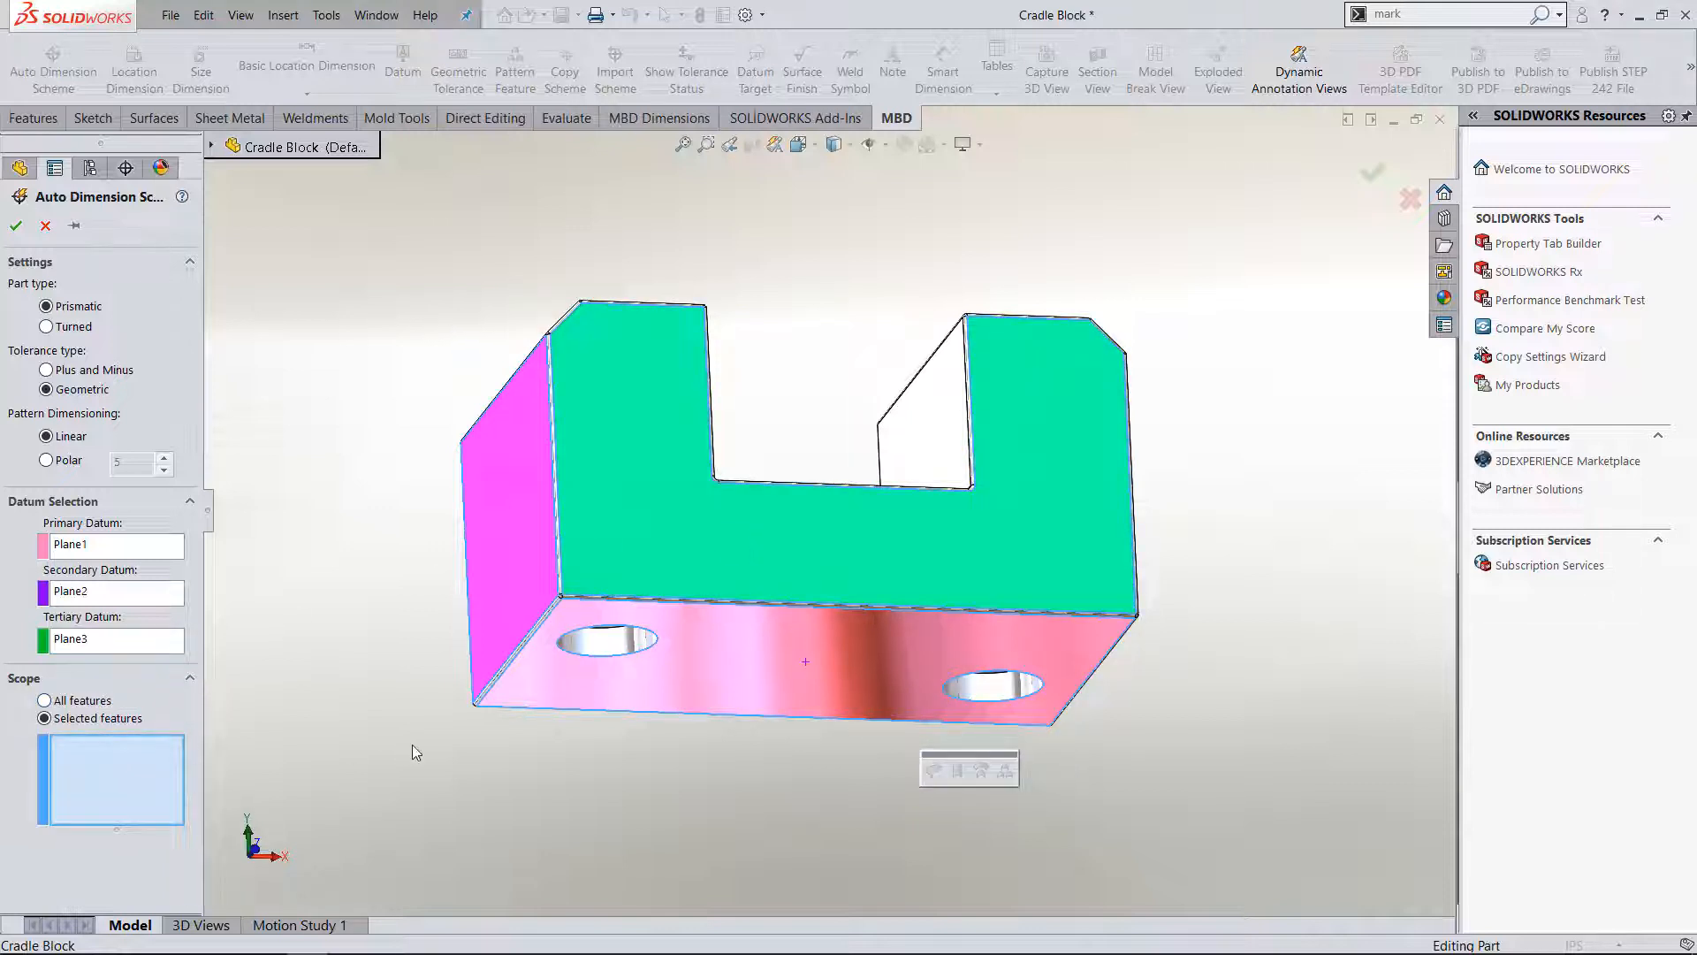
click(604, 644)
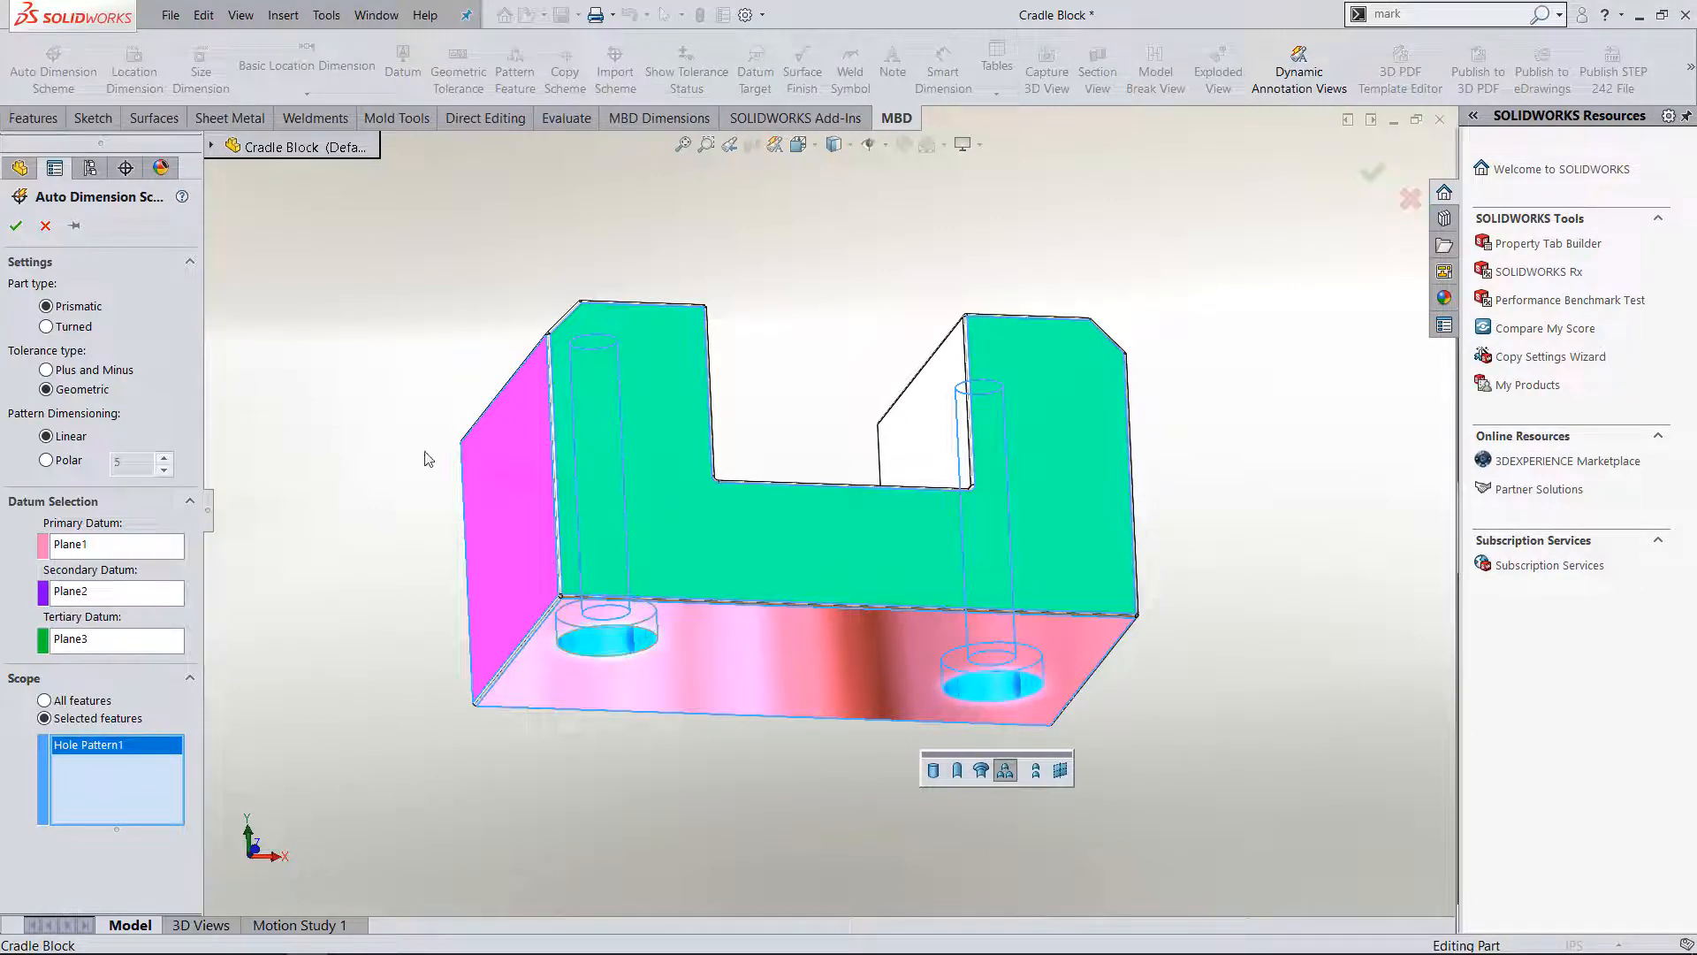
middle_drag(426, 459, 420, 640)
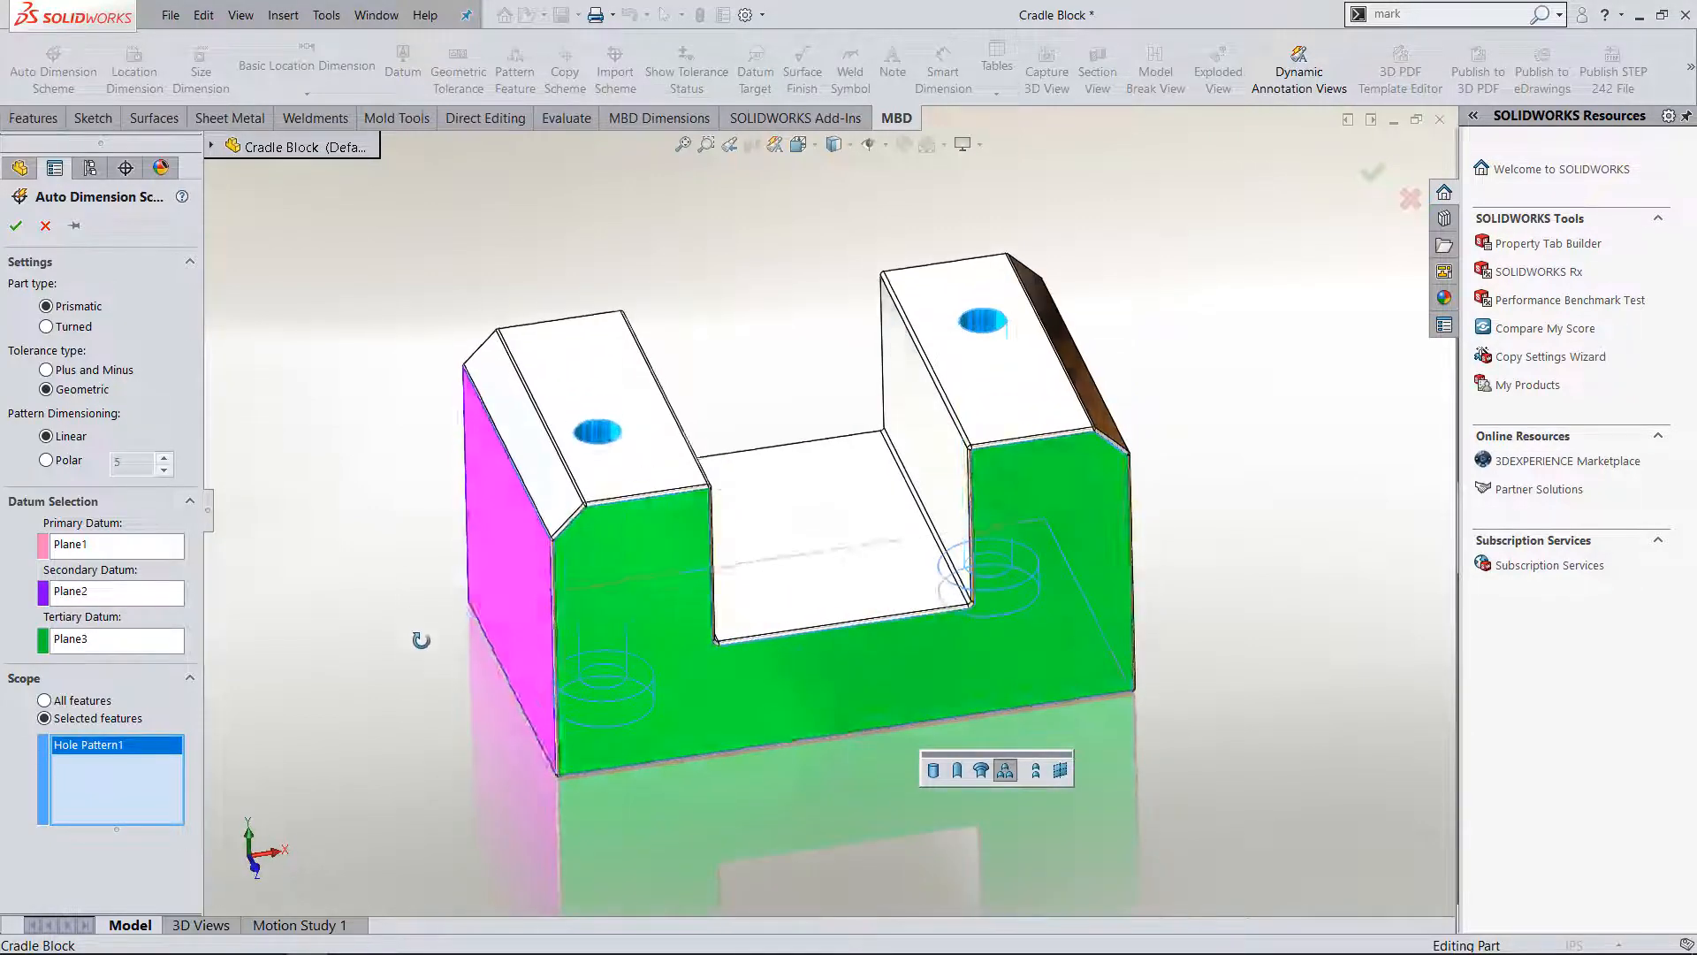
click(611, 370)
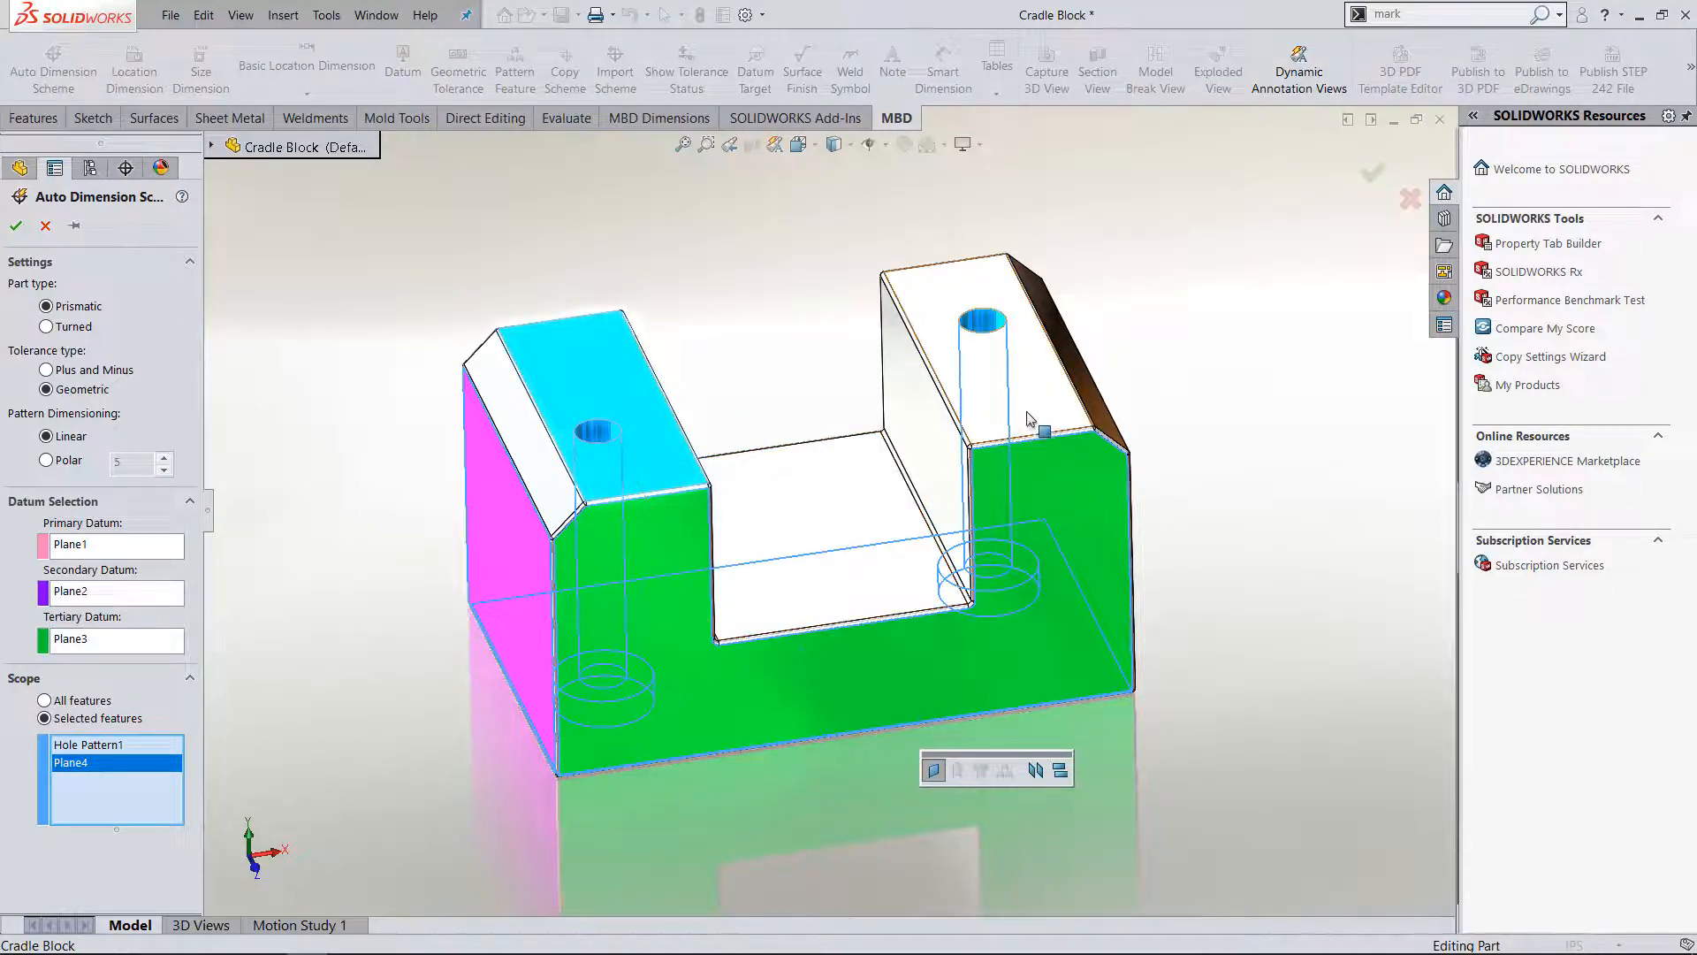
click(1059, 770)
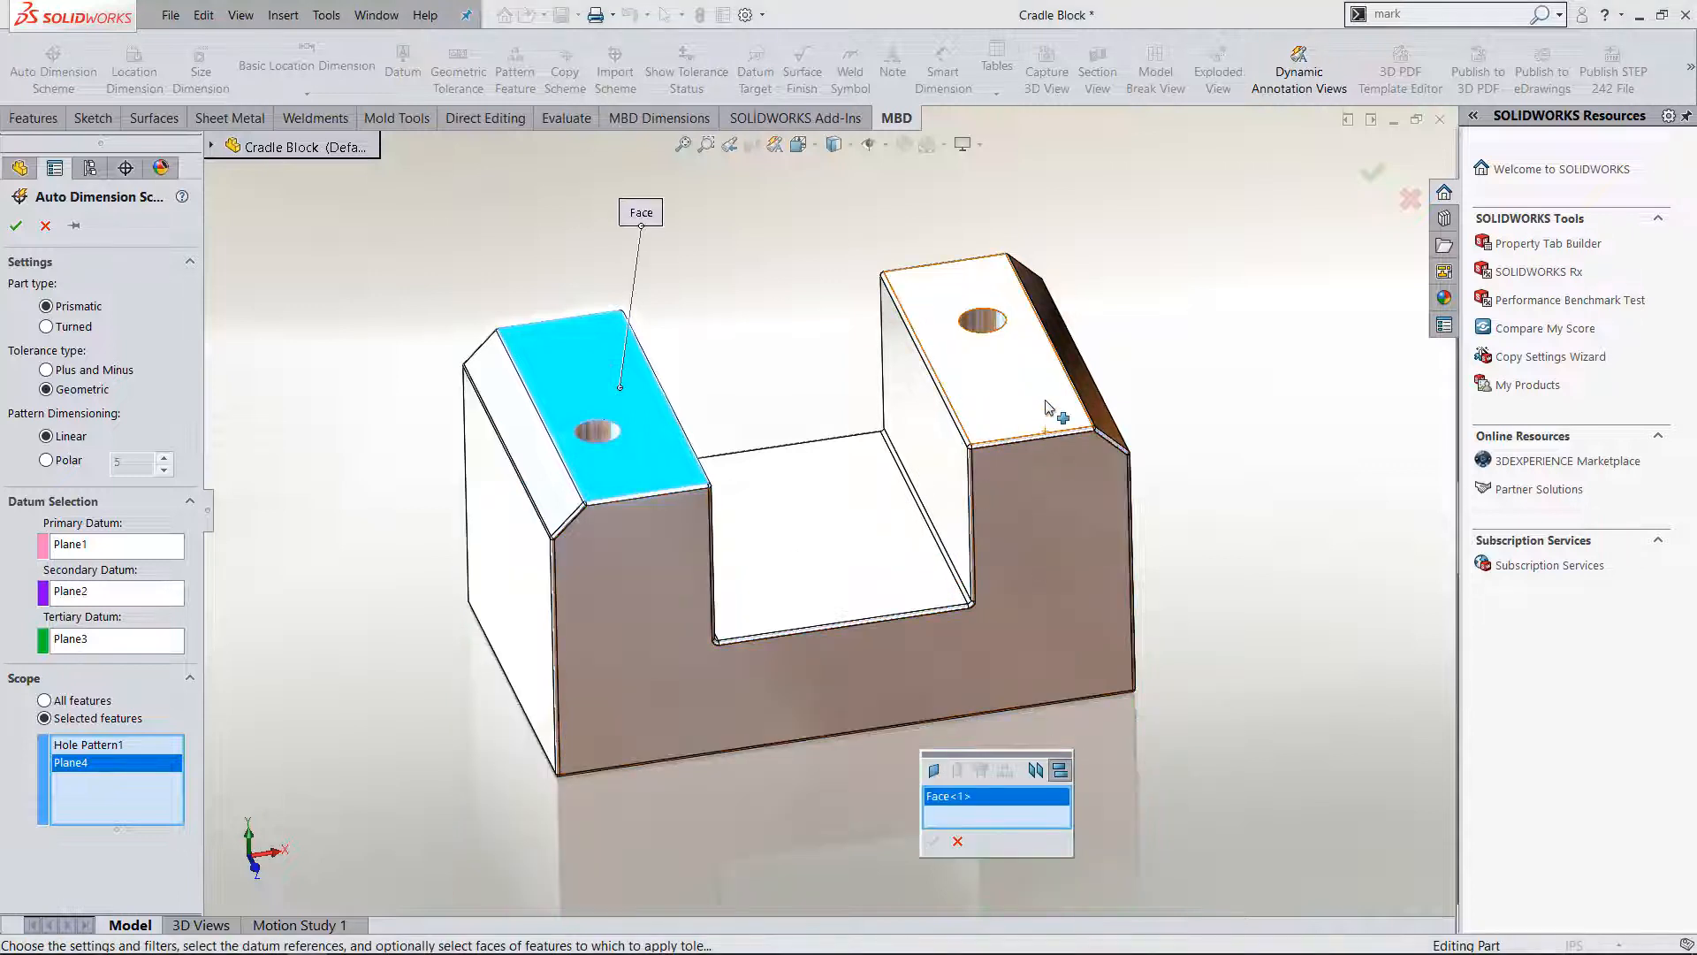
click(1047, 408)
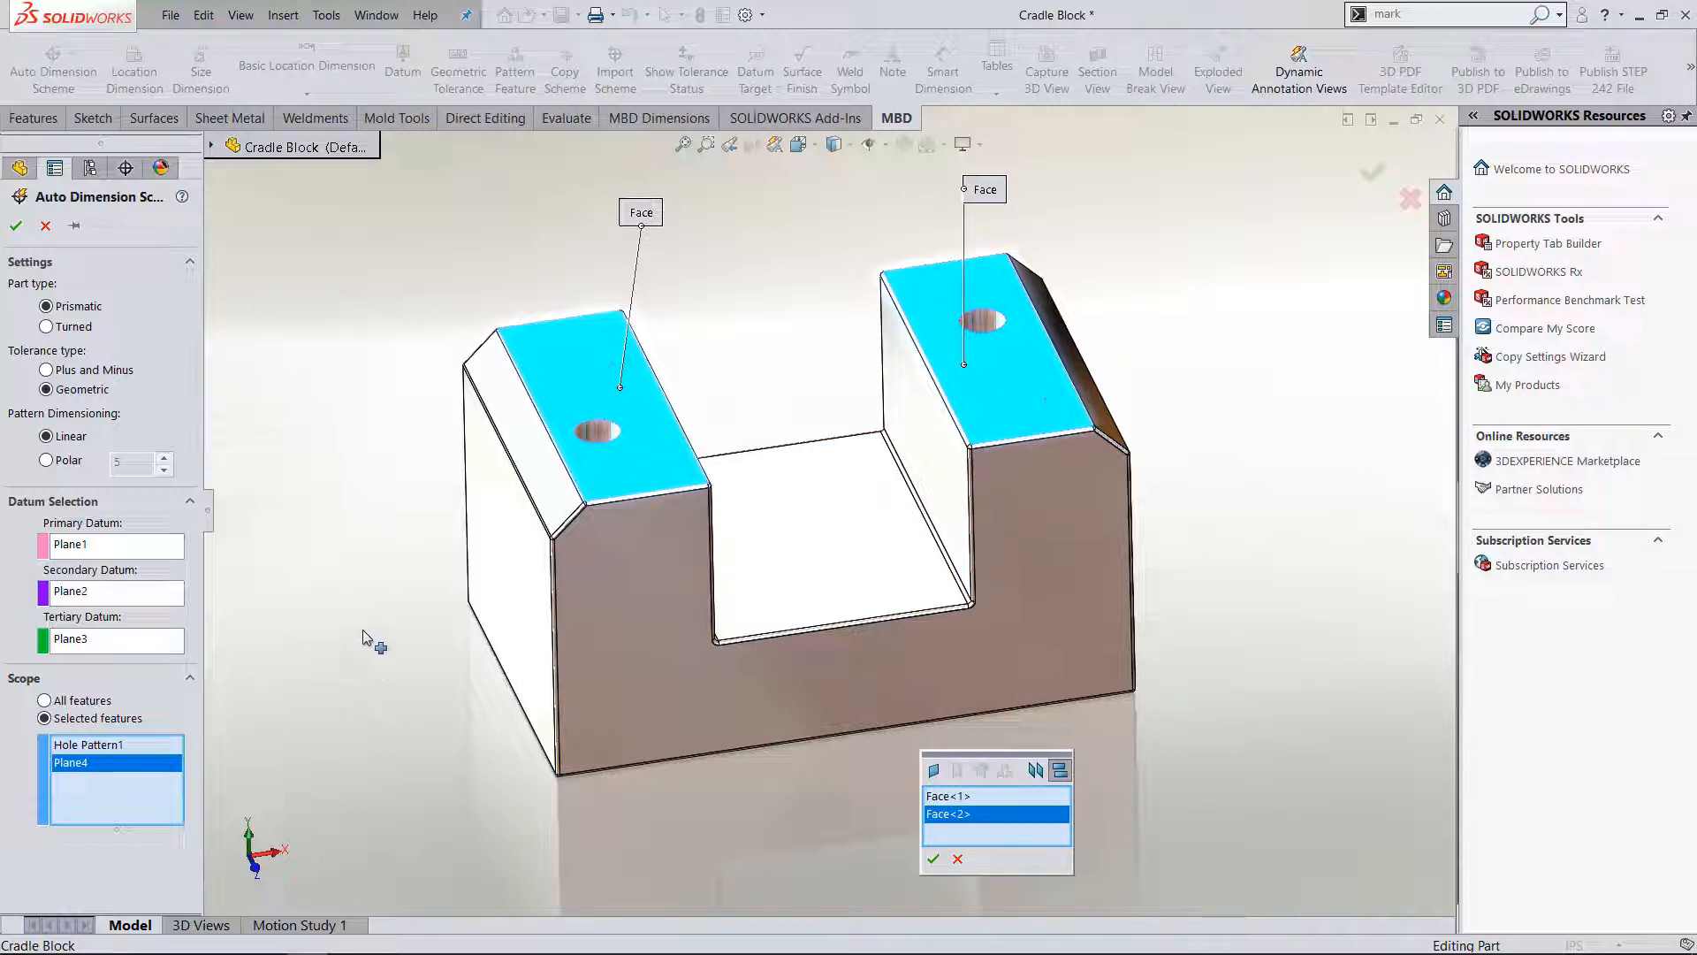
middle_drag(362, 630, 355, 587)
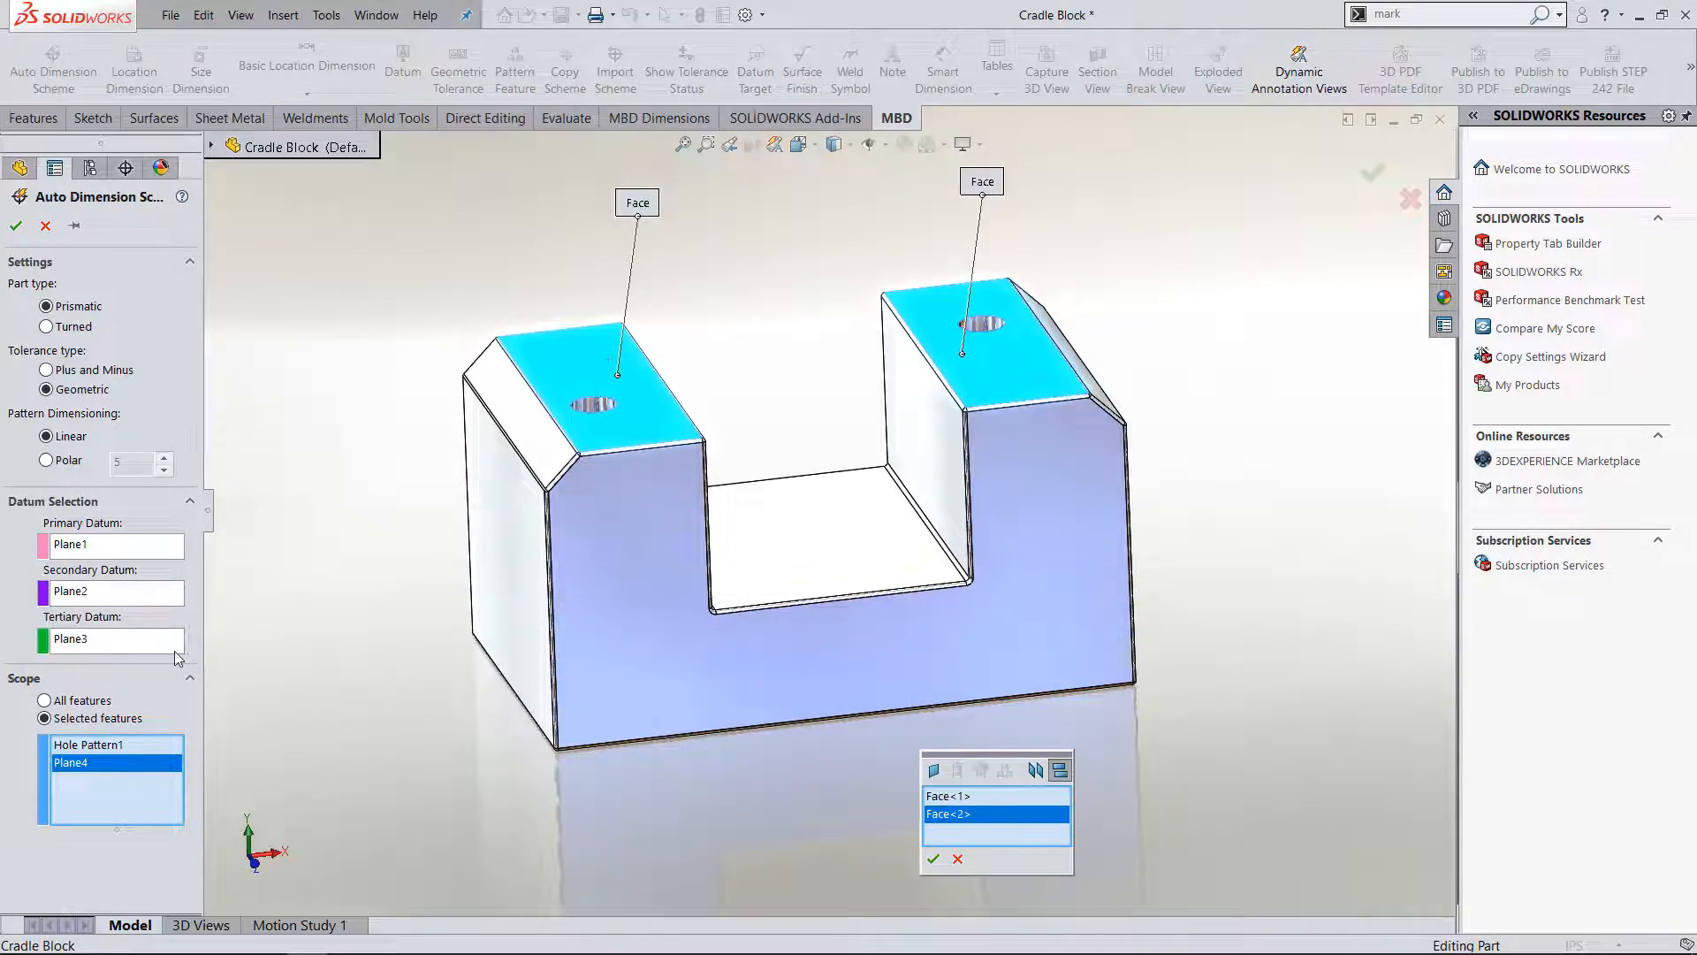
click(932, 859)
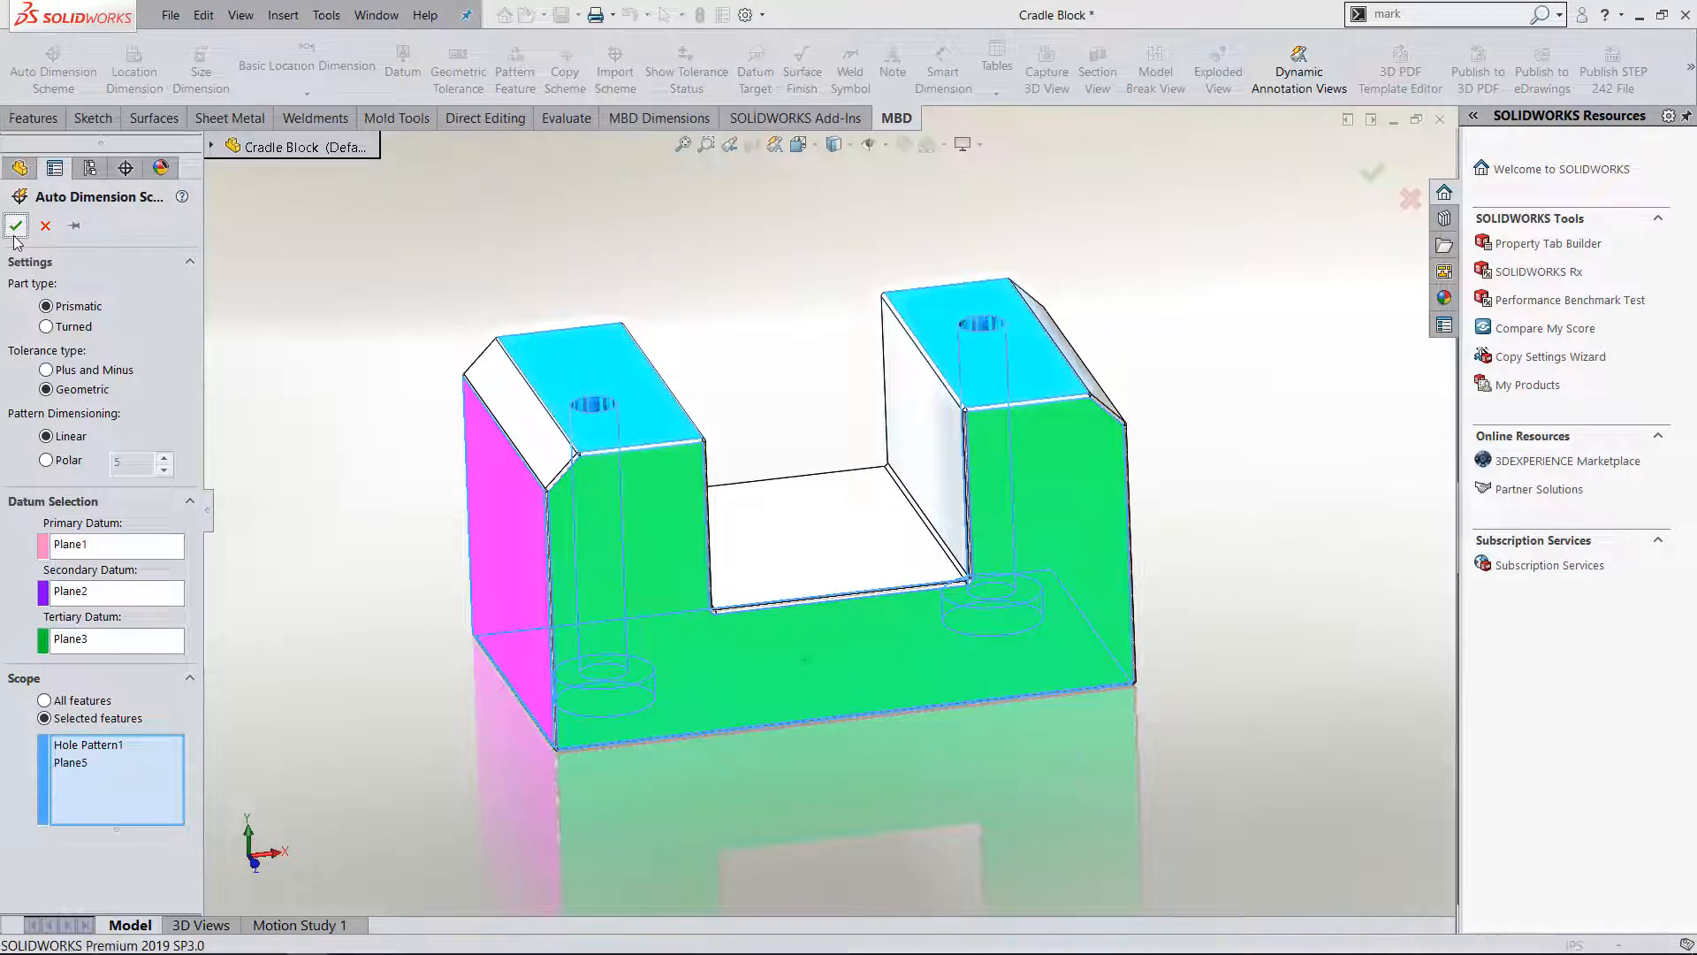
click(16, 226)
- Inspect the block's faces with the tolerance status colouring shown, and turn that colouring off
middle_drag(439, 590, 443, 656)
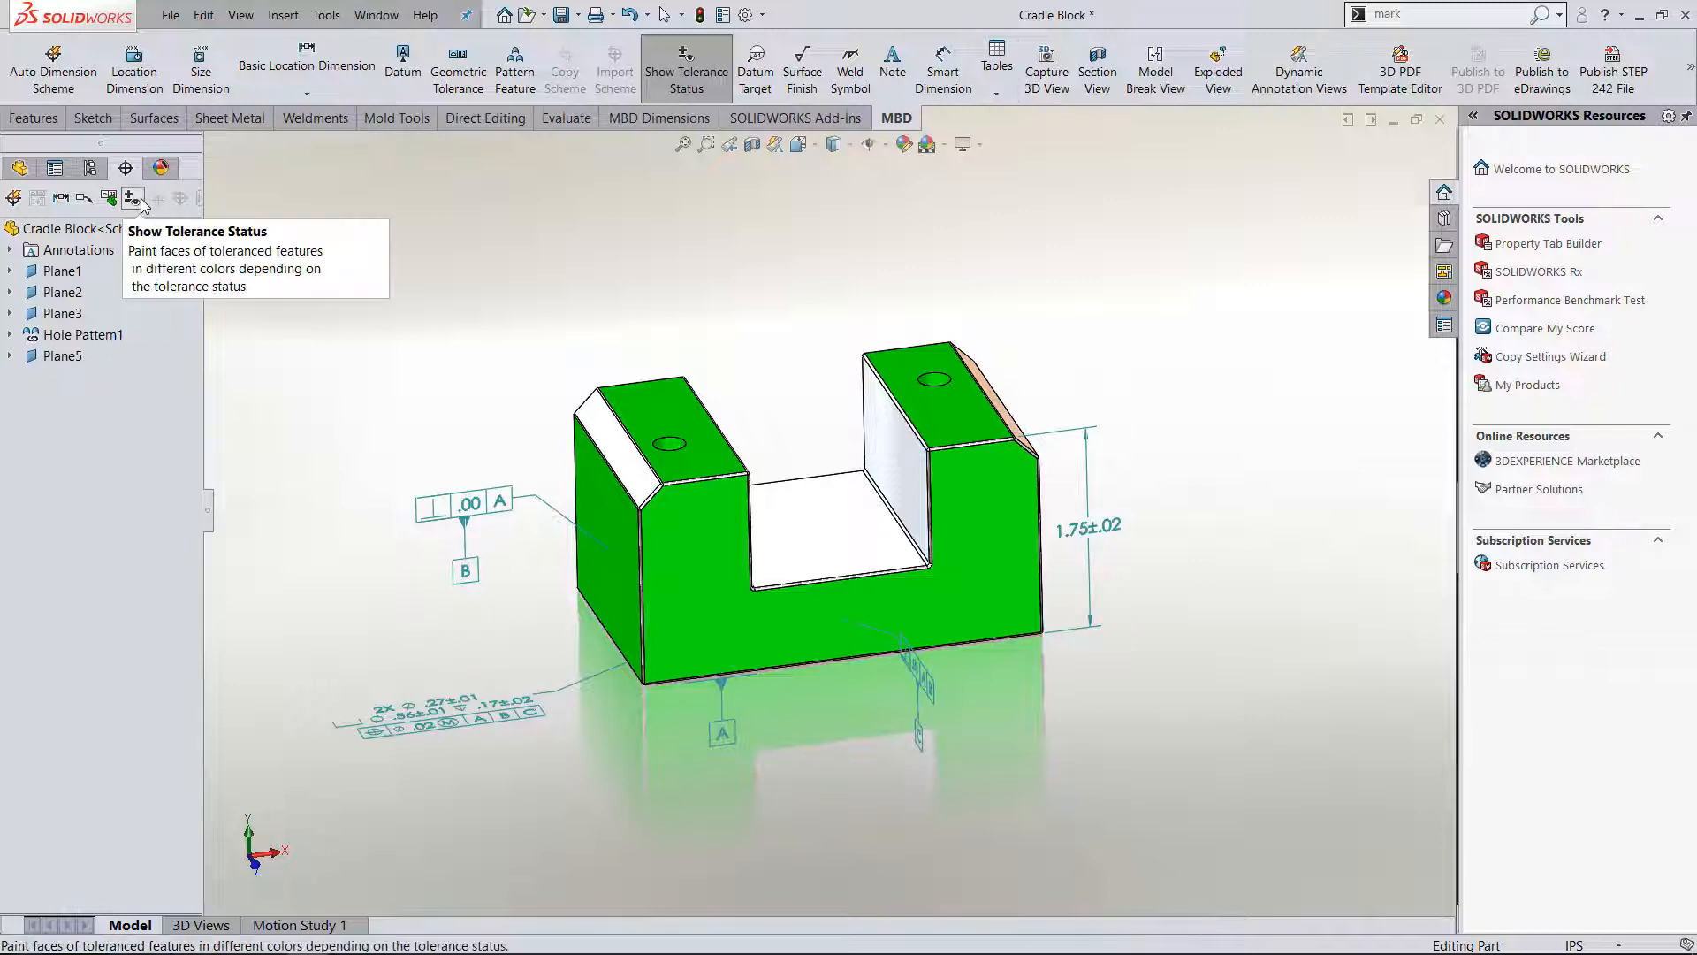
middle_drag(389, 356, 415, 331)
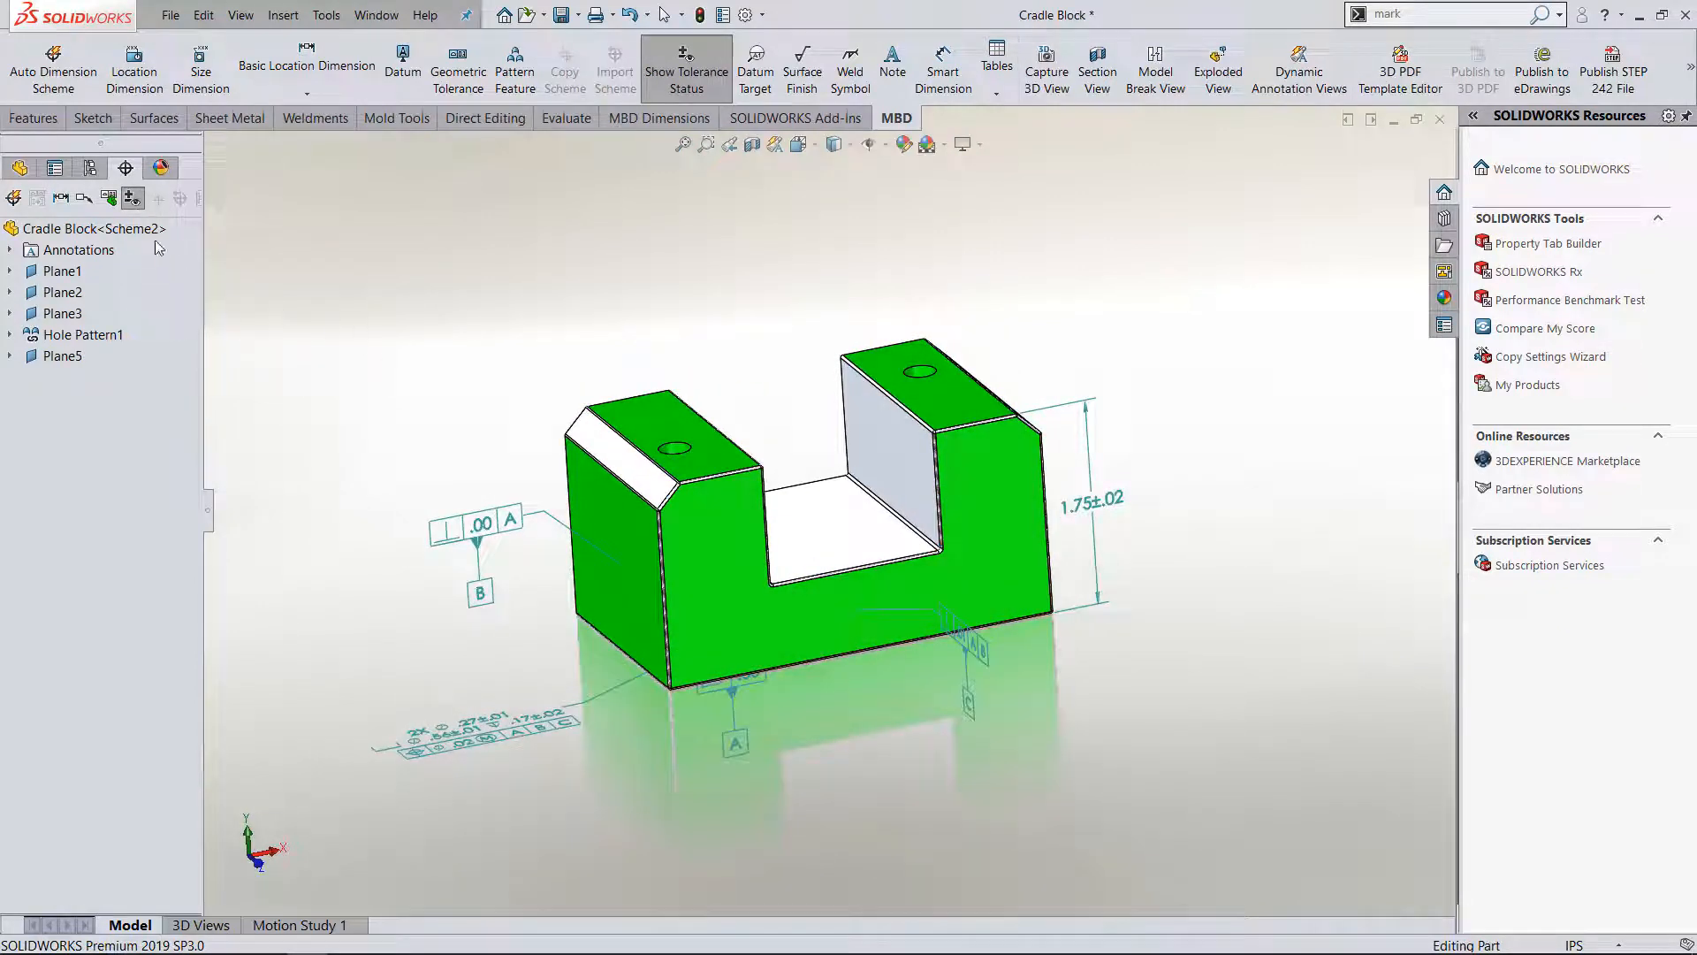
click(134, 196)
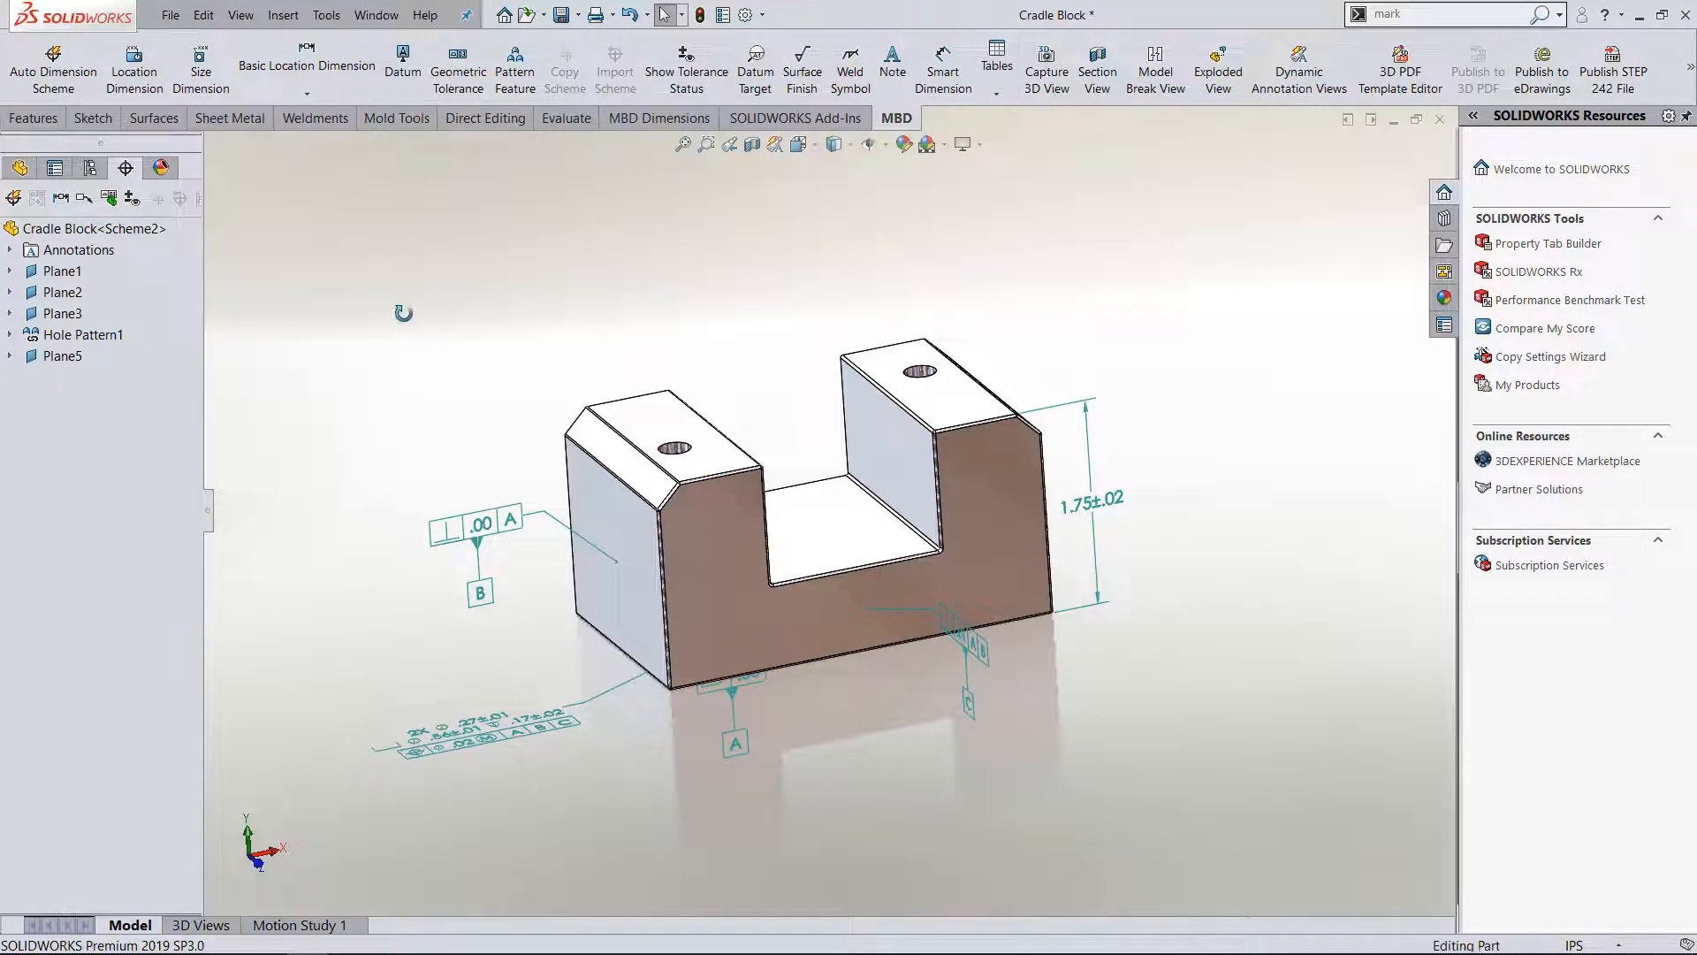
middle_drag(405, 315, 434, 348)
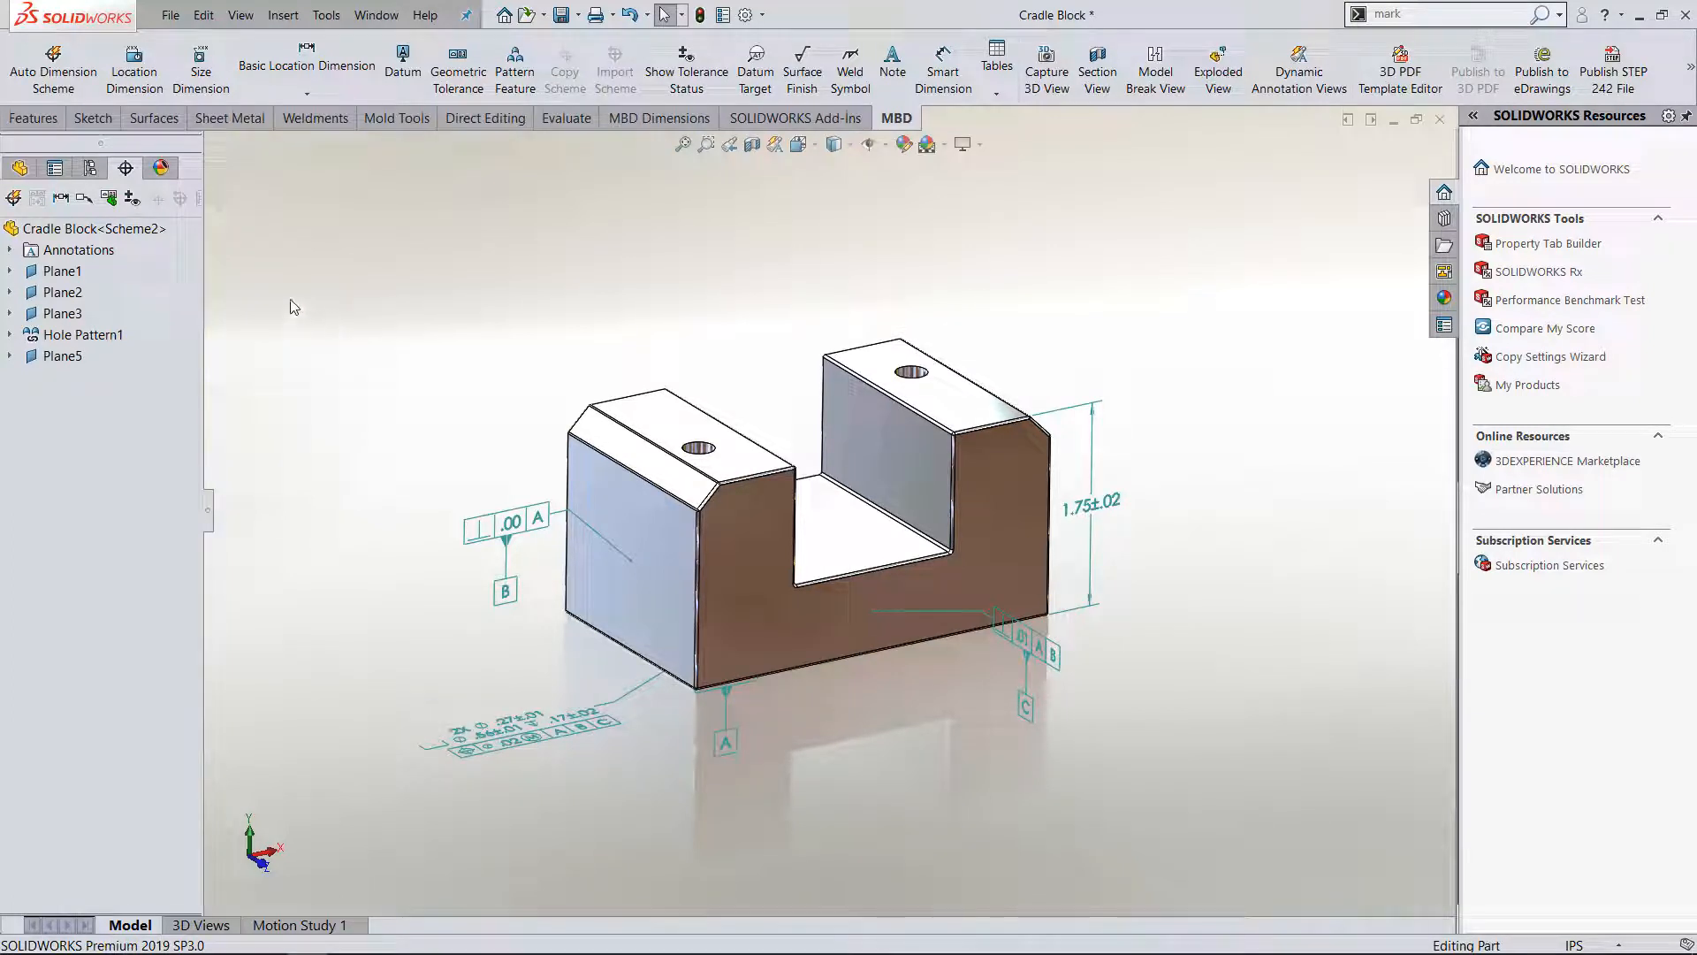
- Switch the scheme's tree display to the annotation based tree
right_click(99, 235)
mouse_move(196, 320)
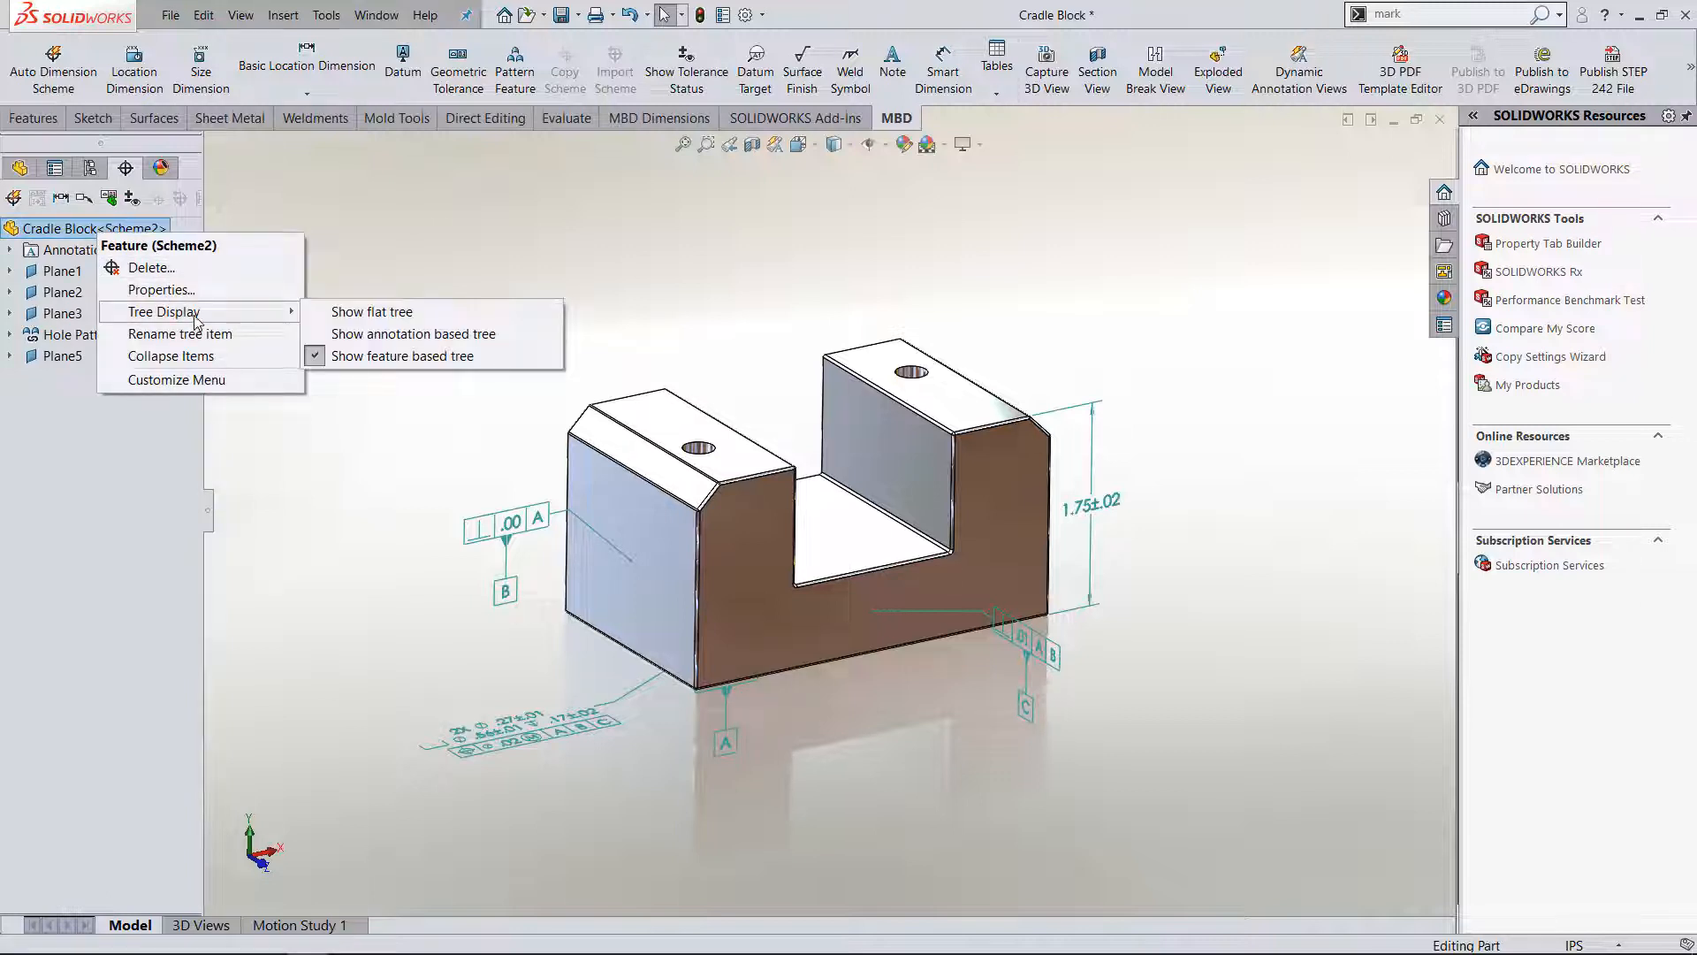
click(372, 334)
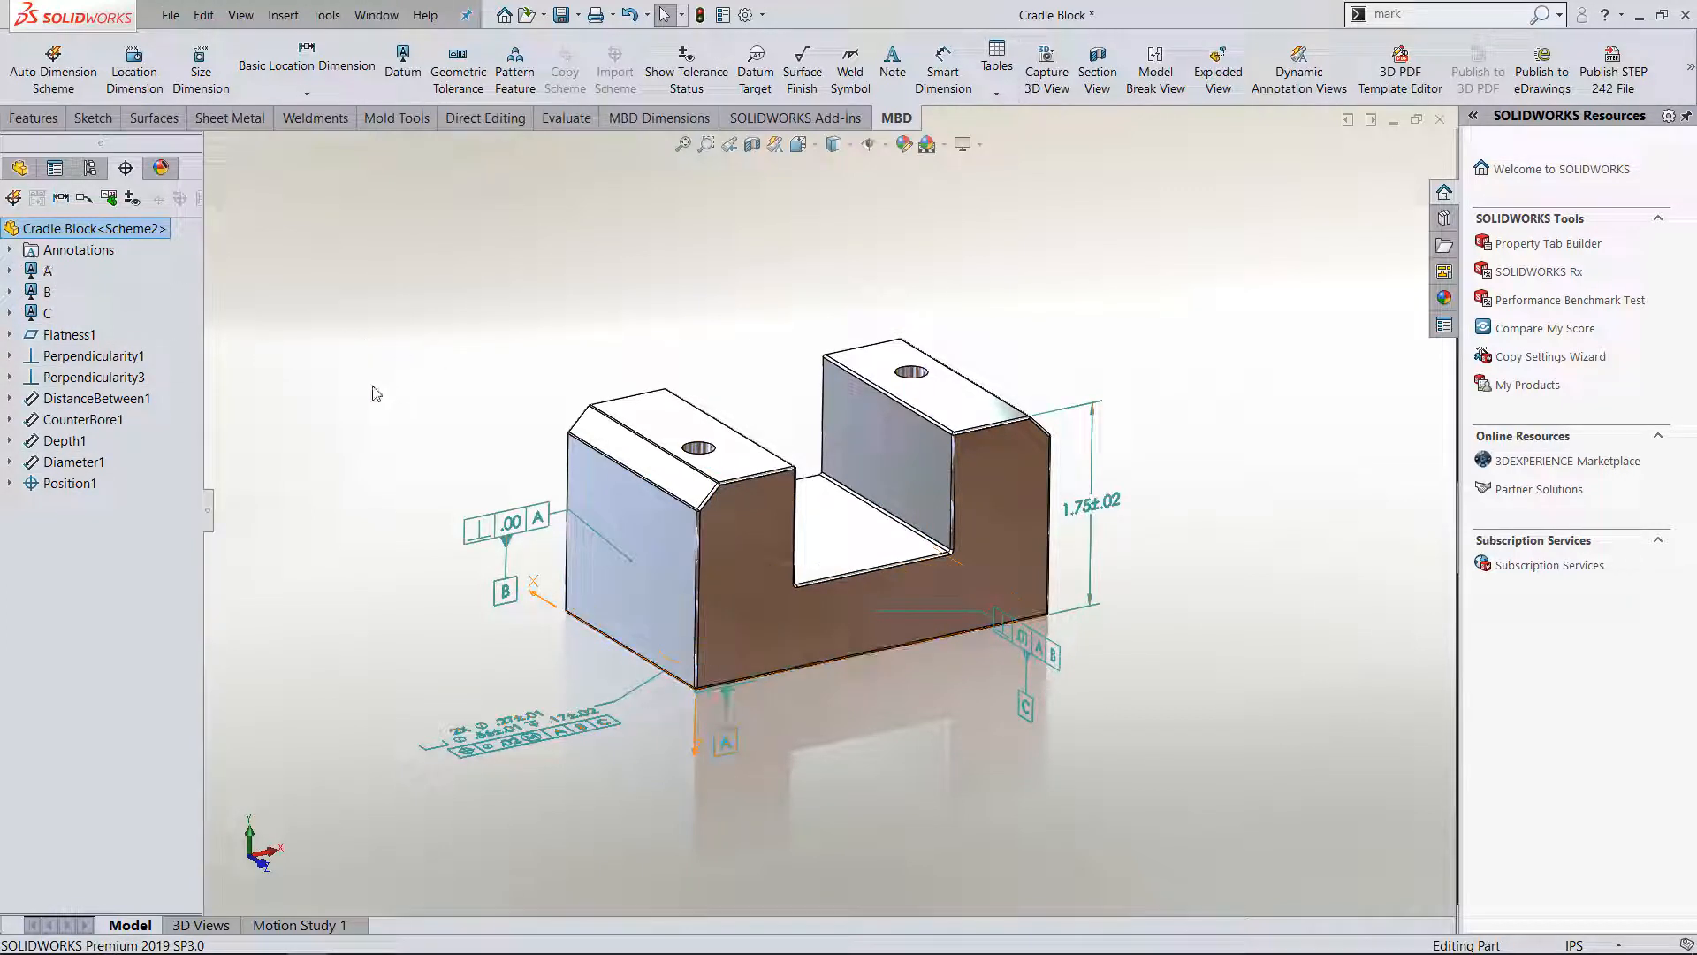
- Capture a 3D view of the block with all annotation views included and name it All Dim View
mouse_move(544, 389)
middle_down()
mouse_move(534, 368)
mouse_move(532, 383)
middle_up()
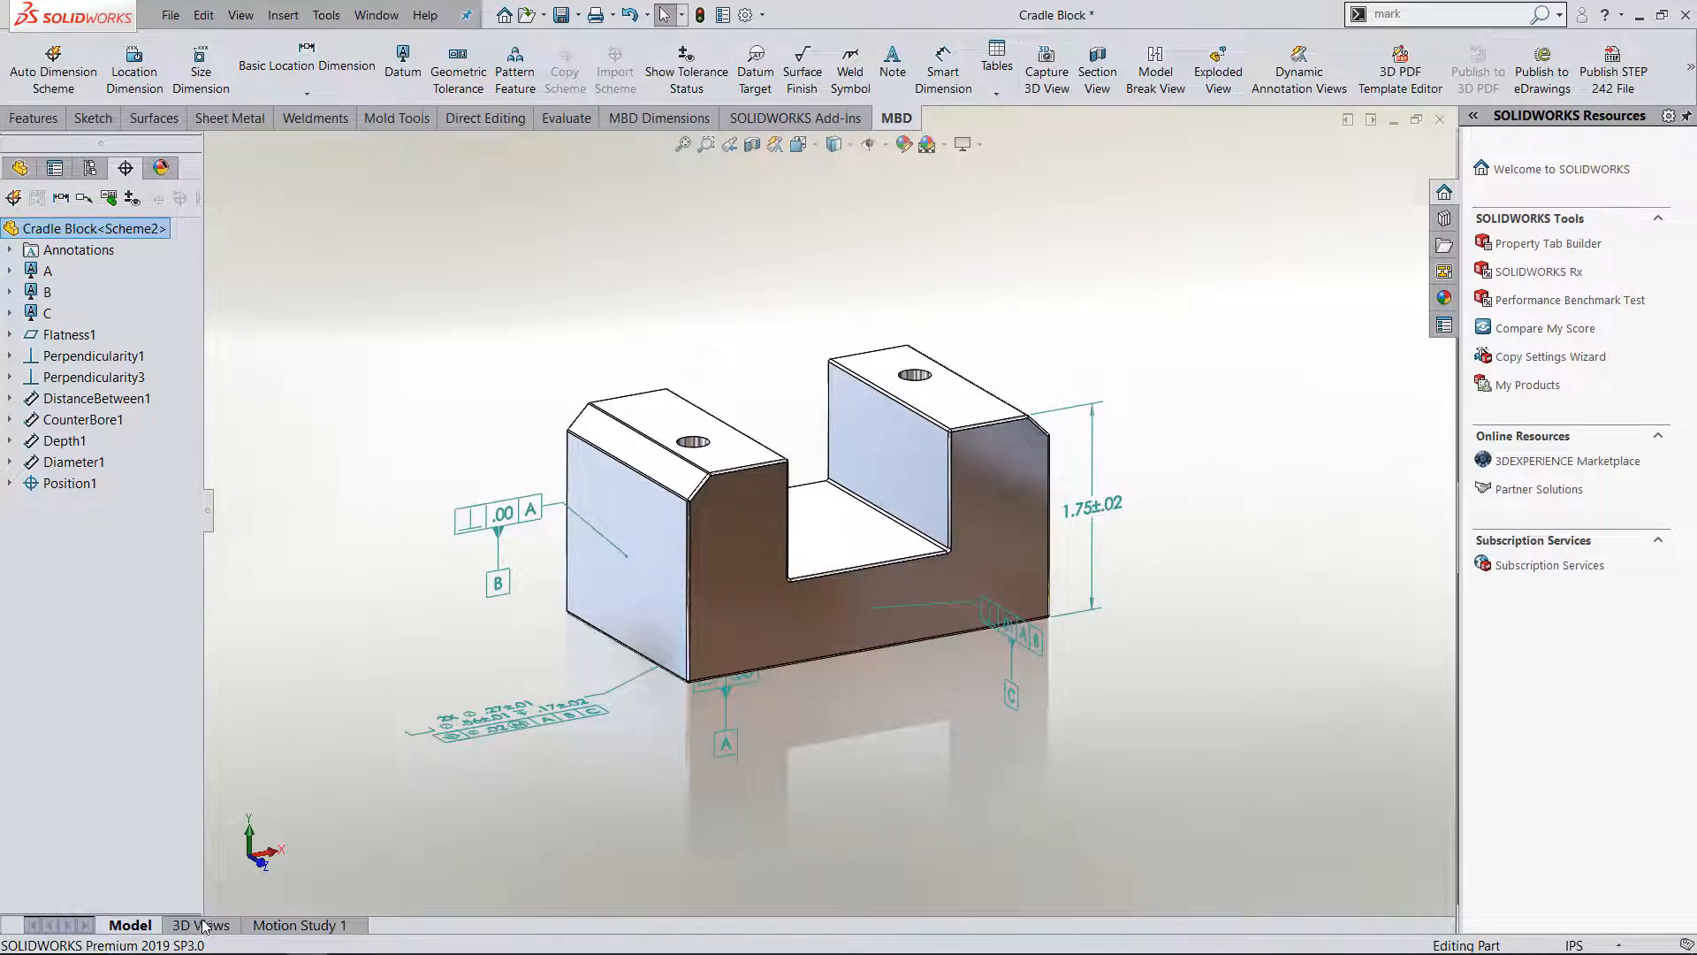
click(202, 925)
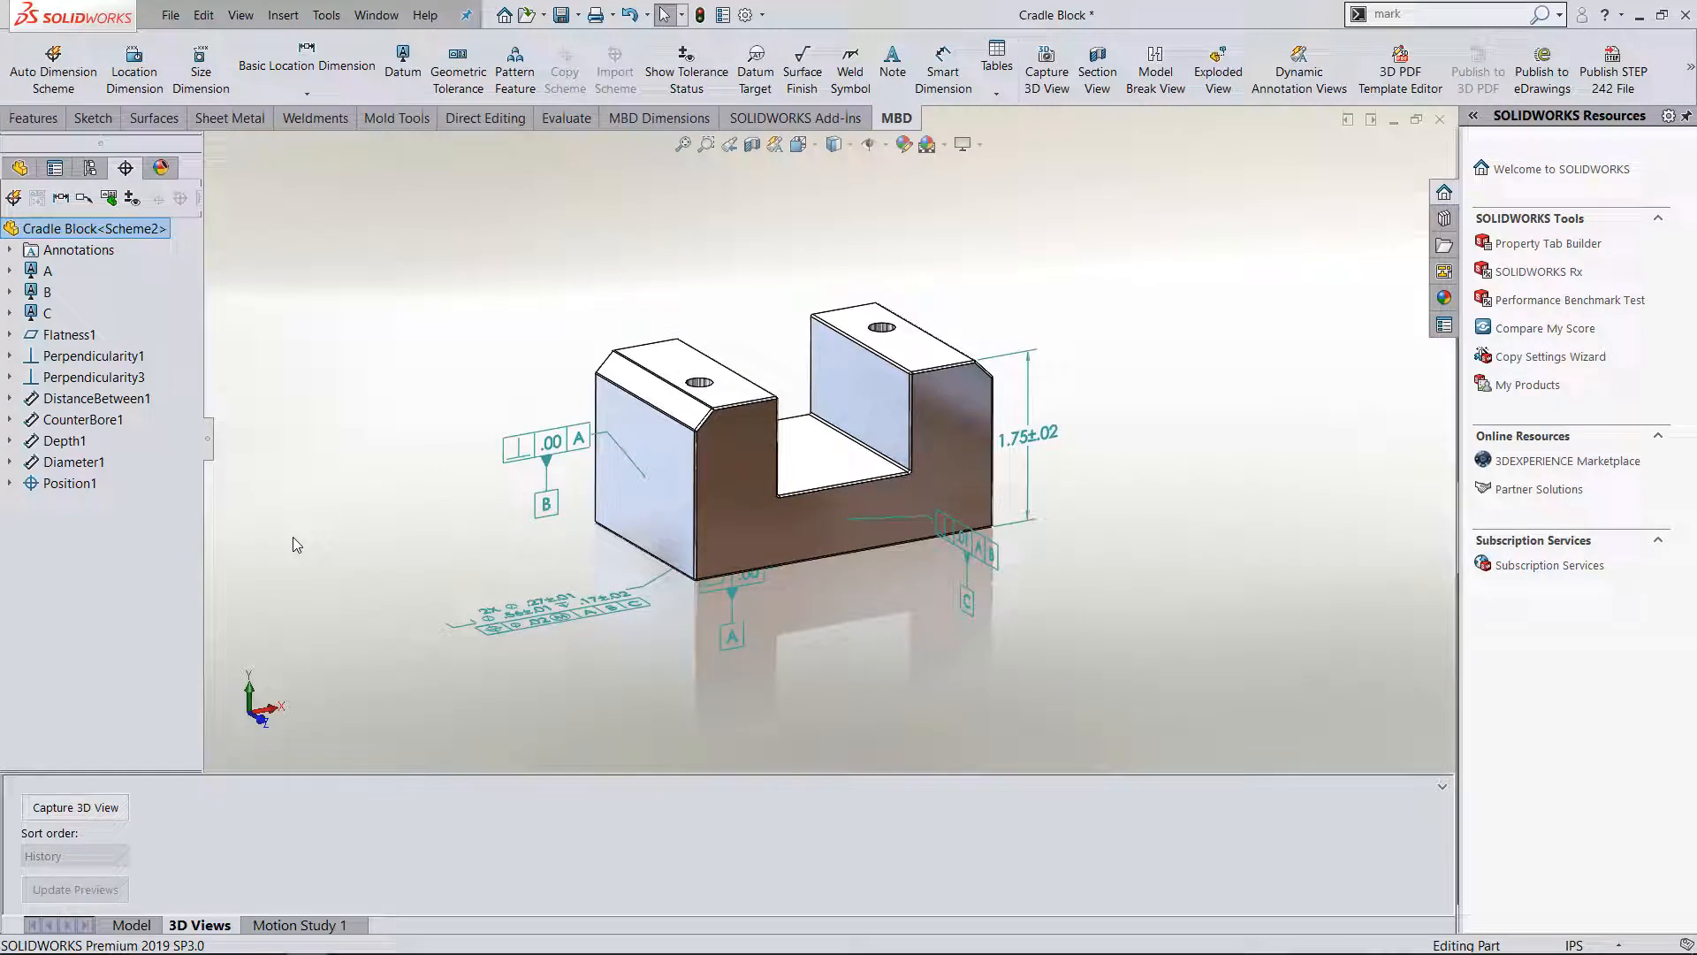
click(99, 810)
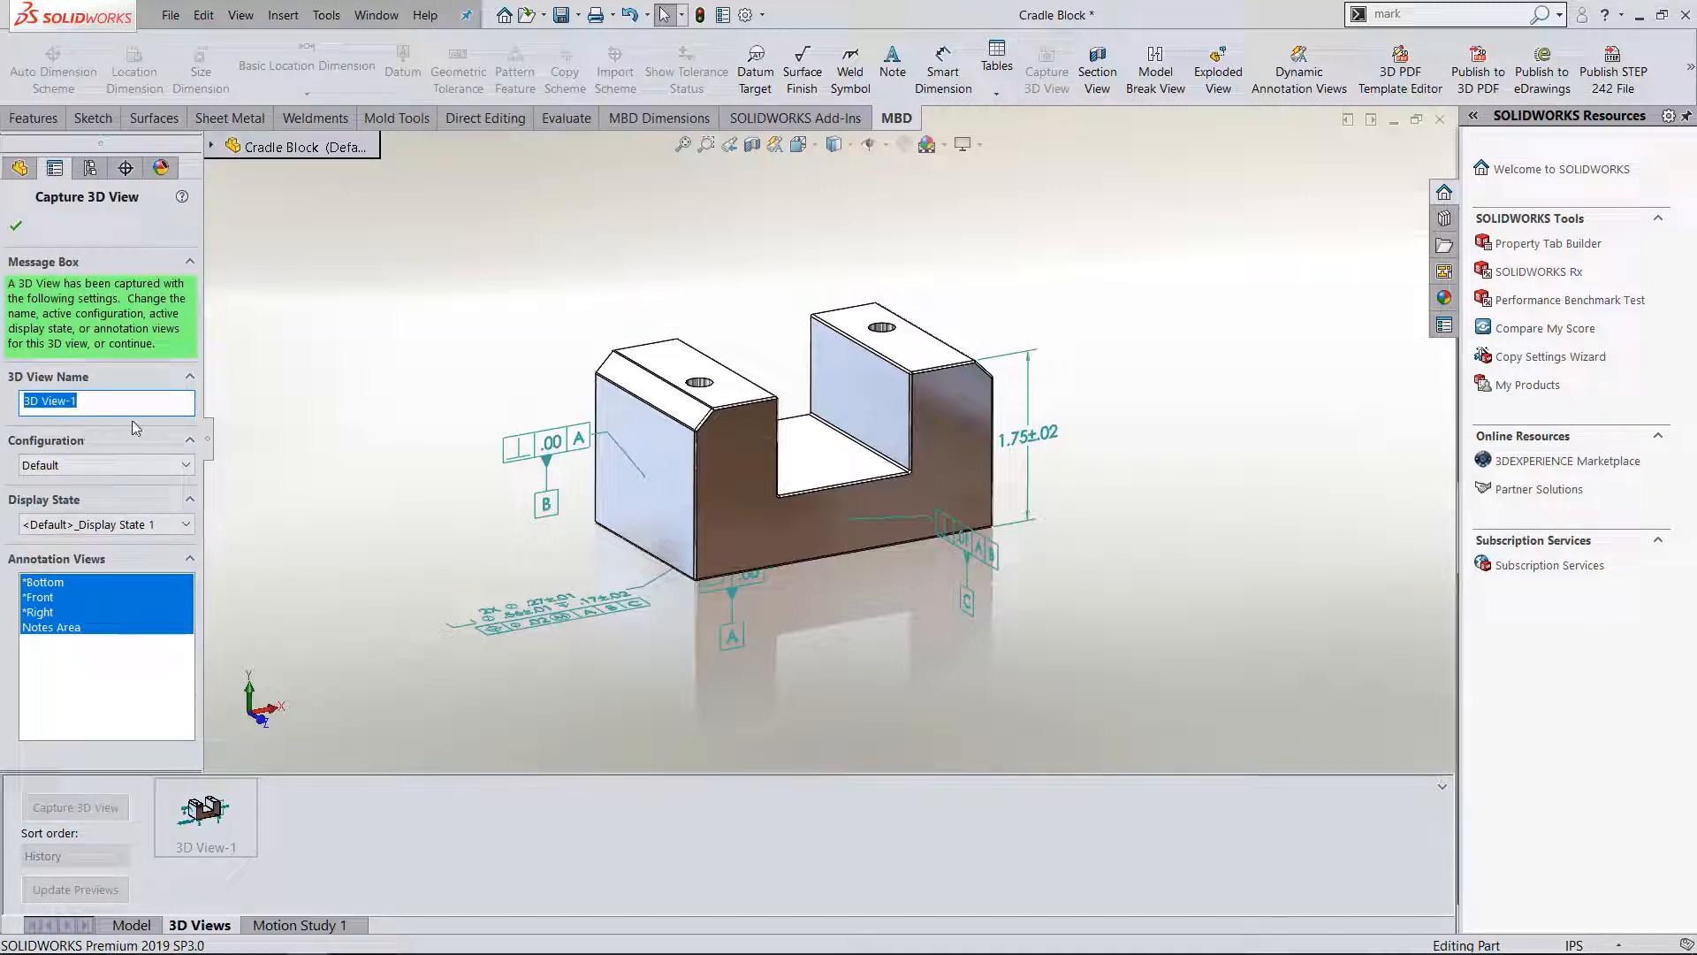
text(All Dim)
click(16, 226)
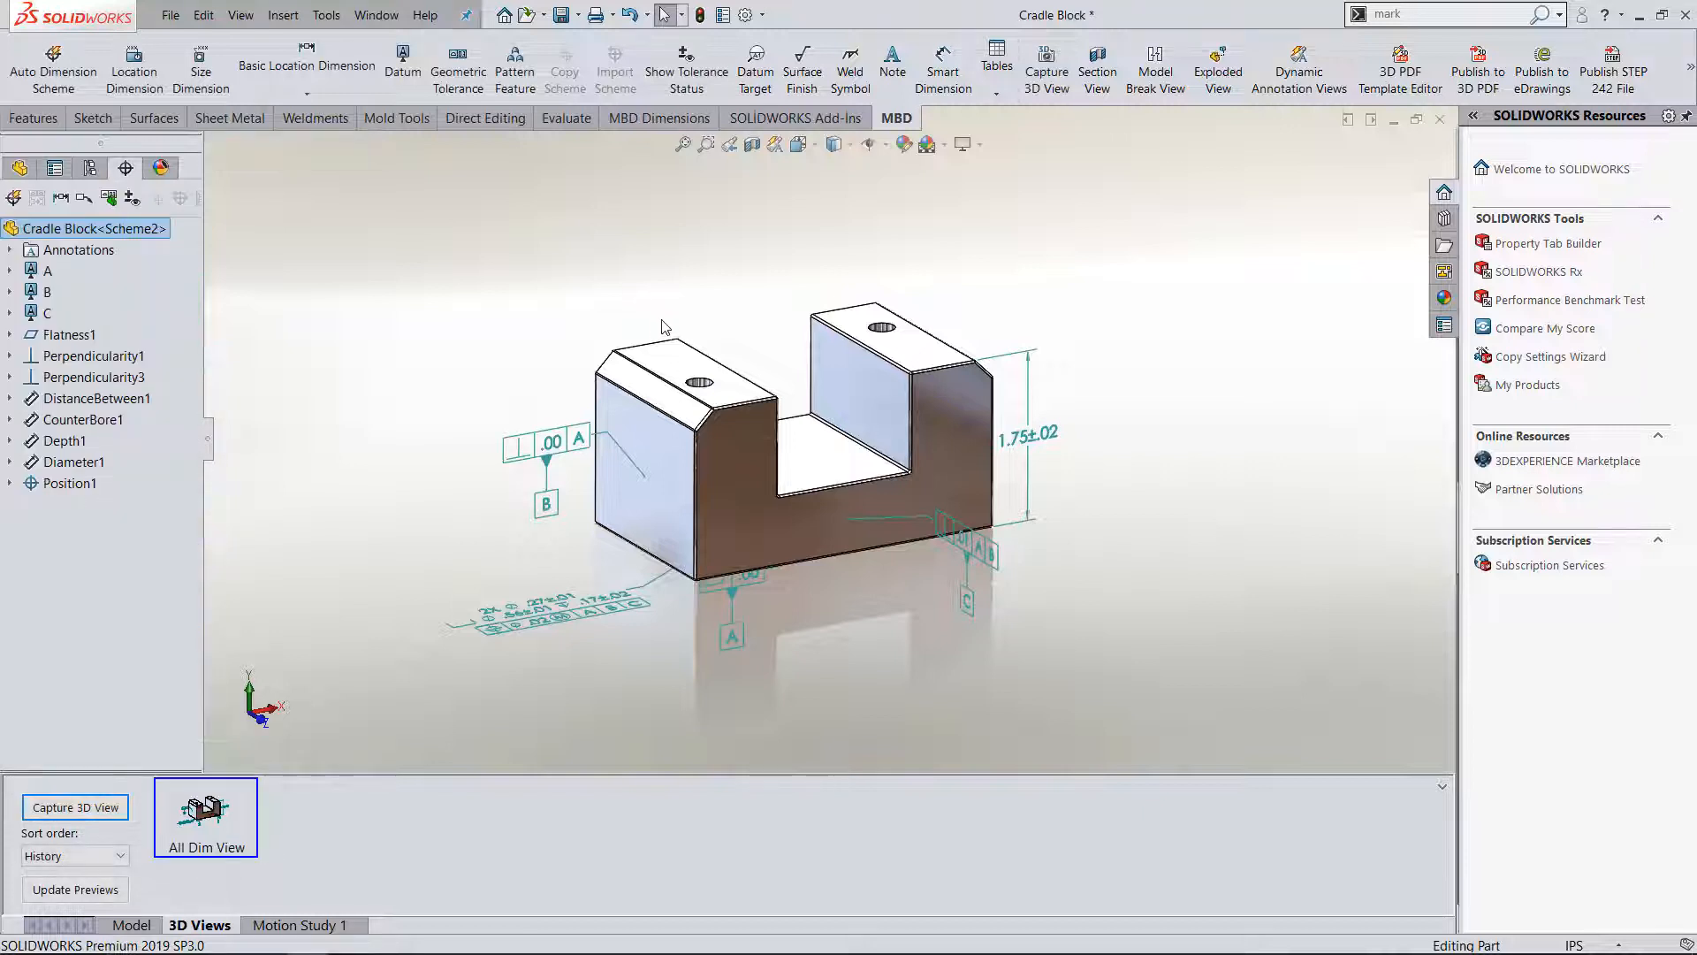
- Show the feature dimensions in the model's annotations and hide the DimXpert annotations
mouse_move(550, 351)
middle_down()
mouse_move(542, 375)
mouse_move(533, 357)
mouse_move(554, 353)
middle_up()
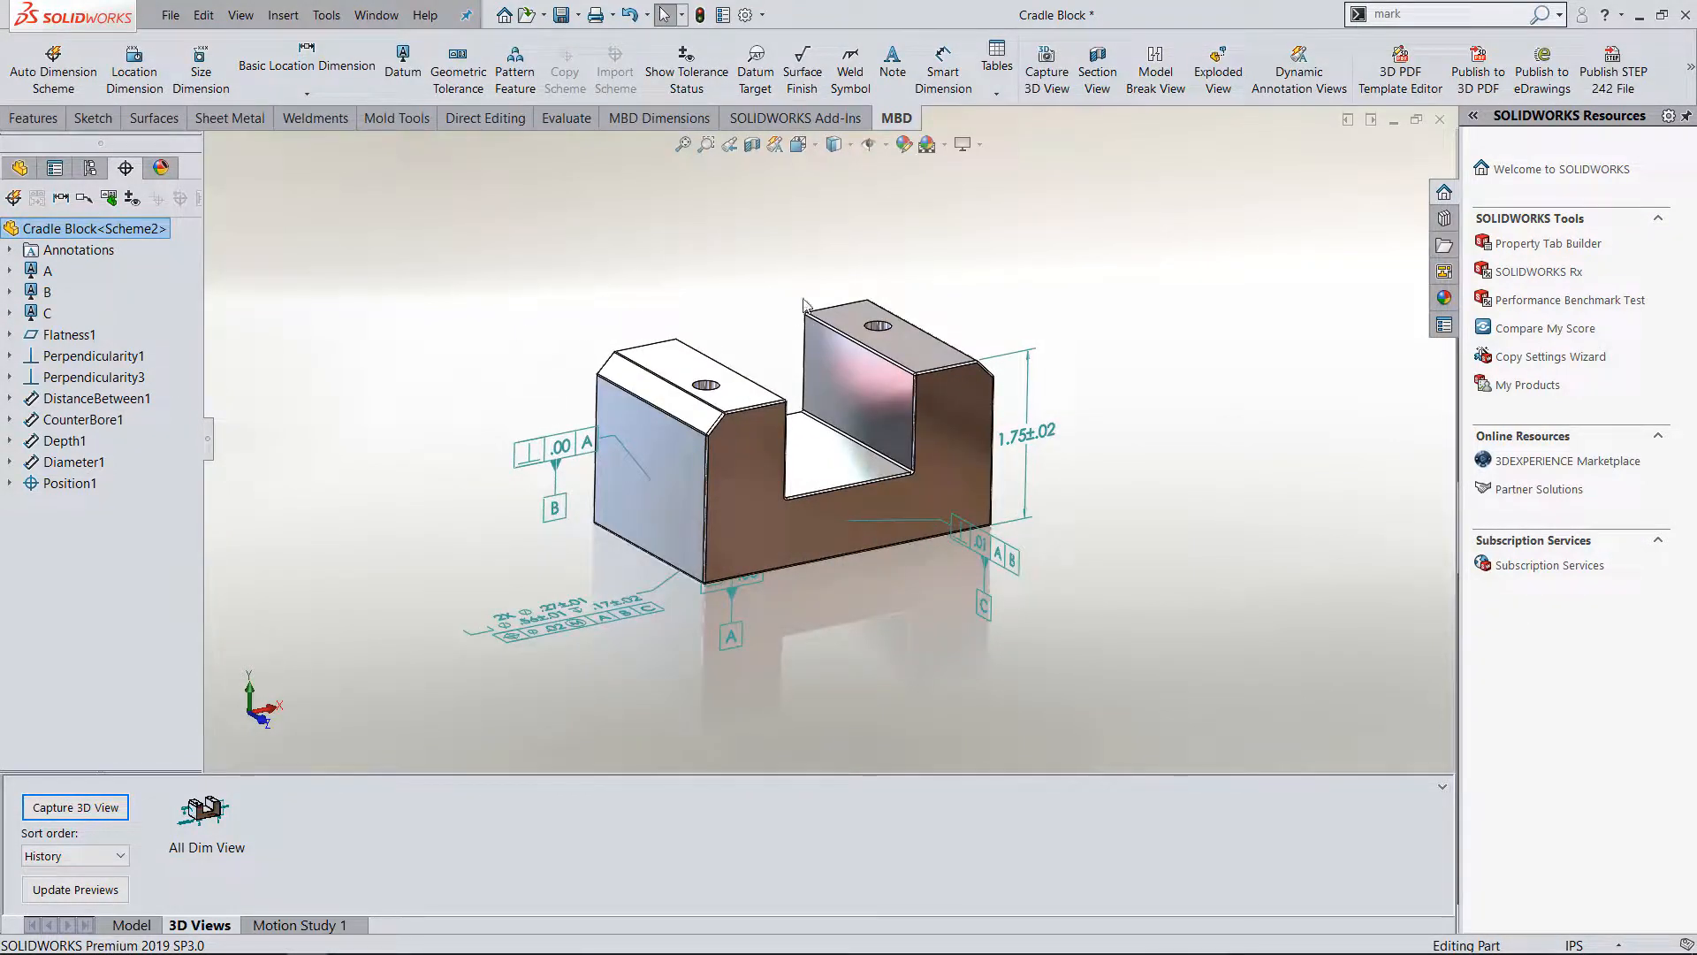
scroll(1021, 303, down, 1)
scroll(642, 316, up, 1)
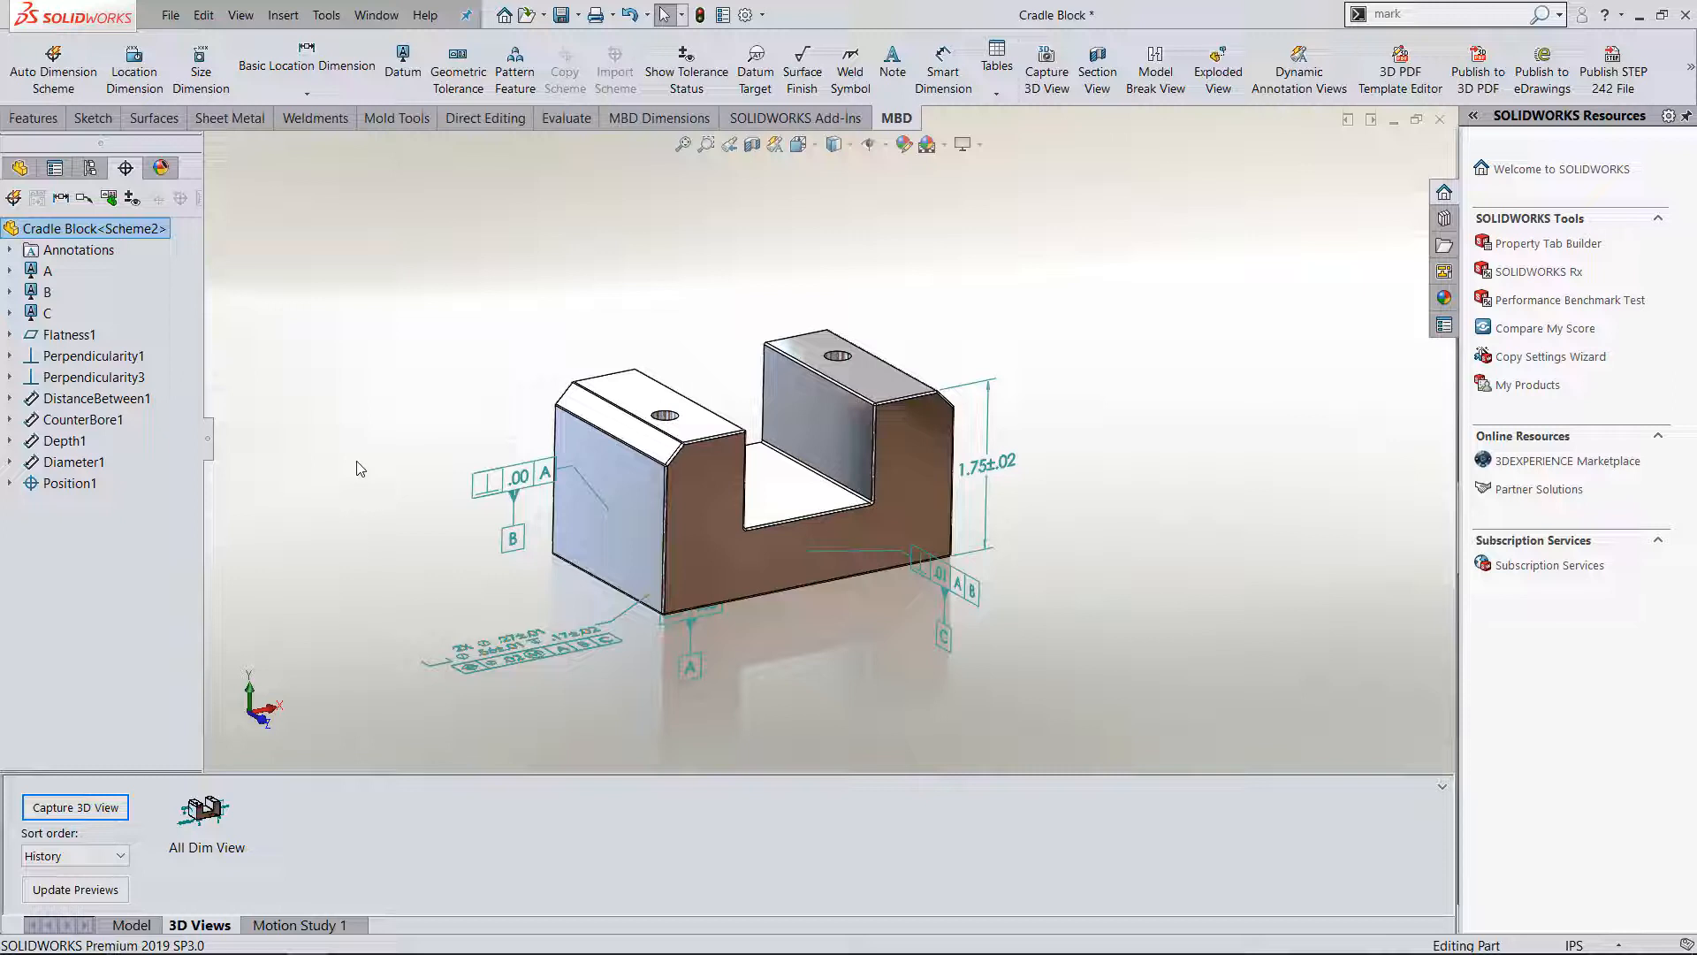
click(10, 251)
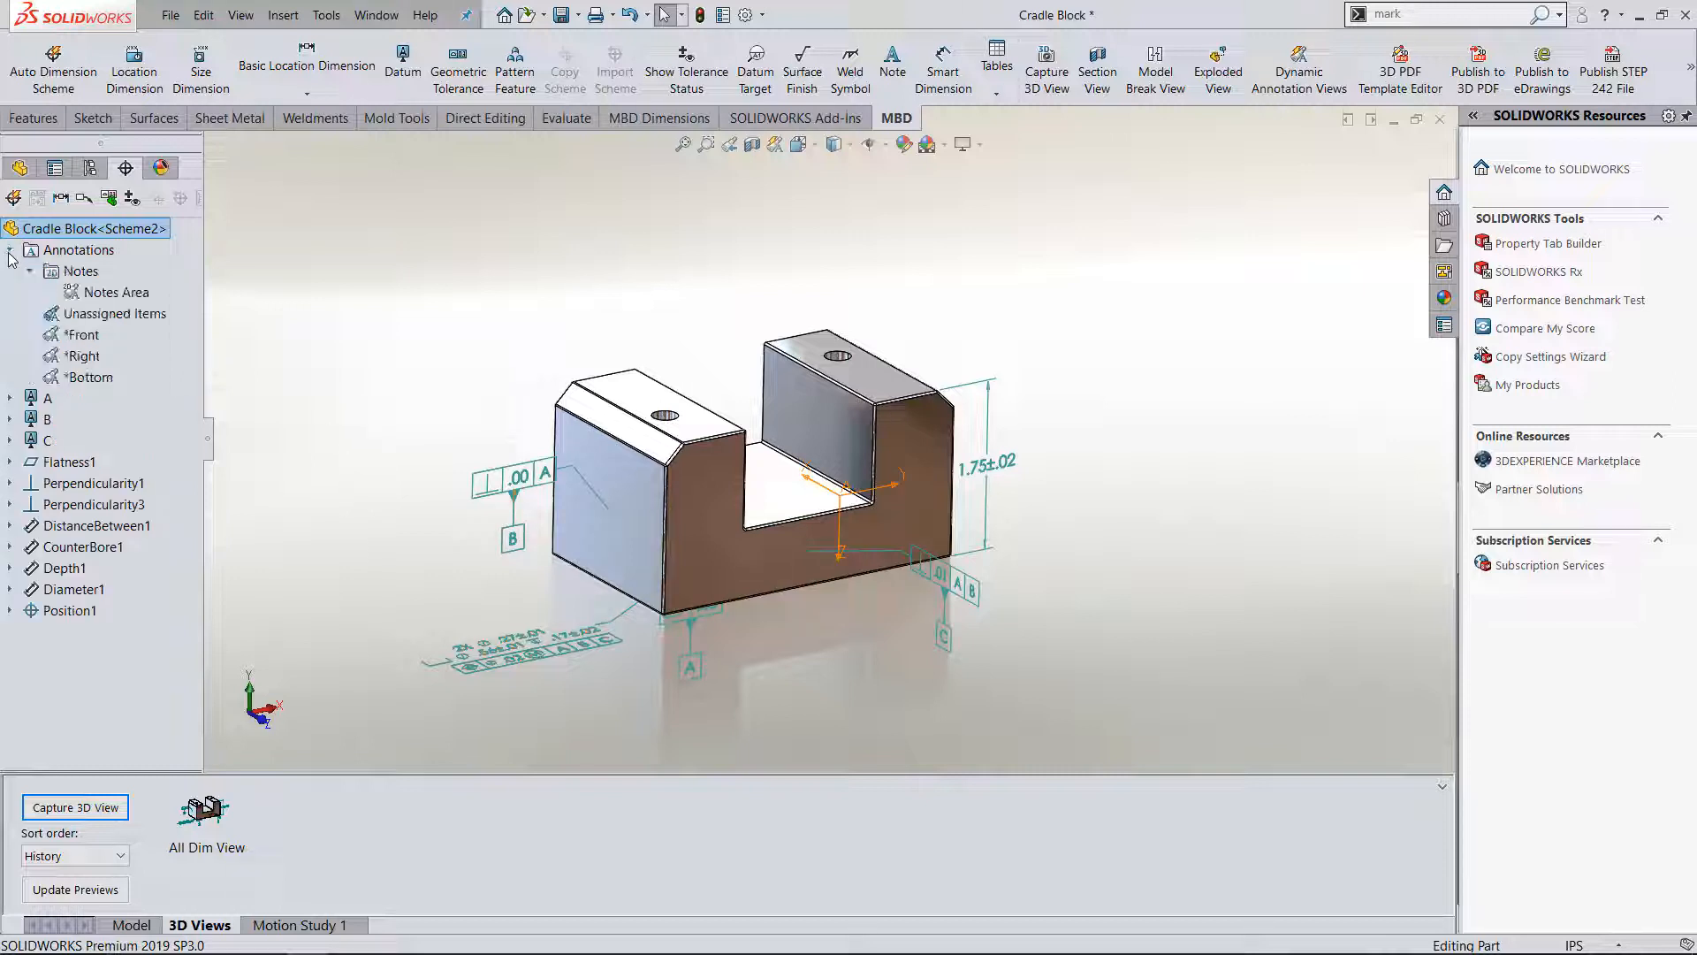
right_click(95, 257)
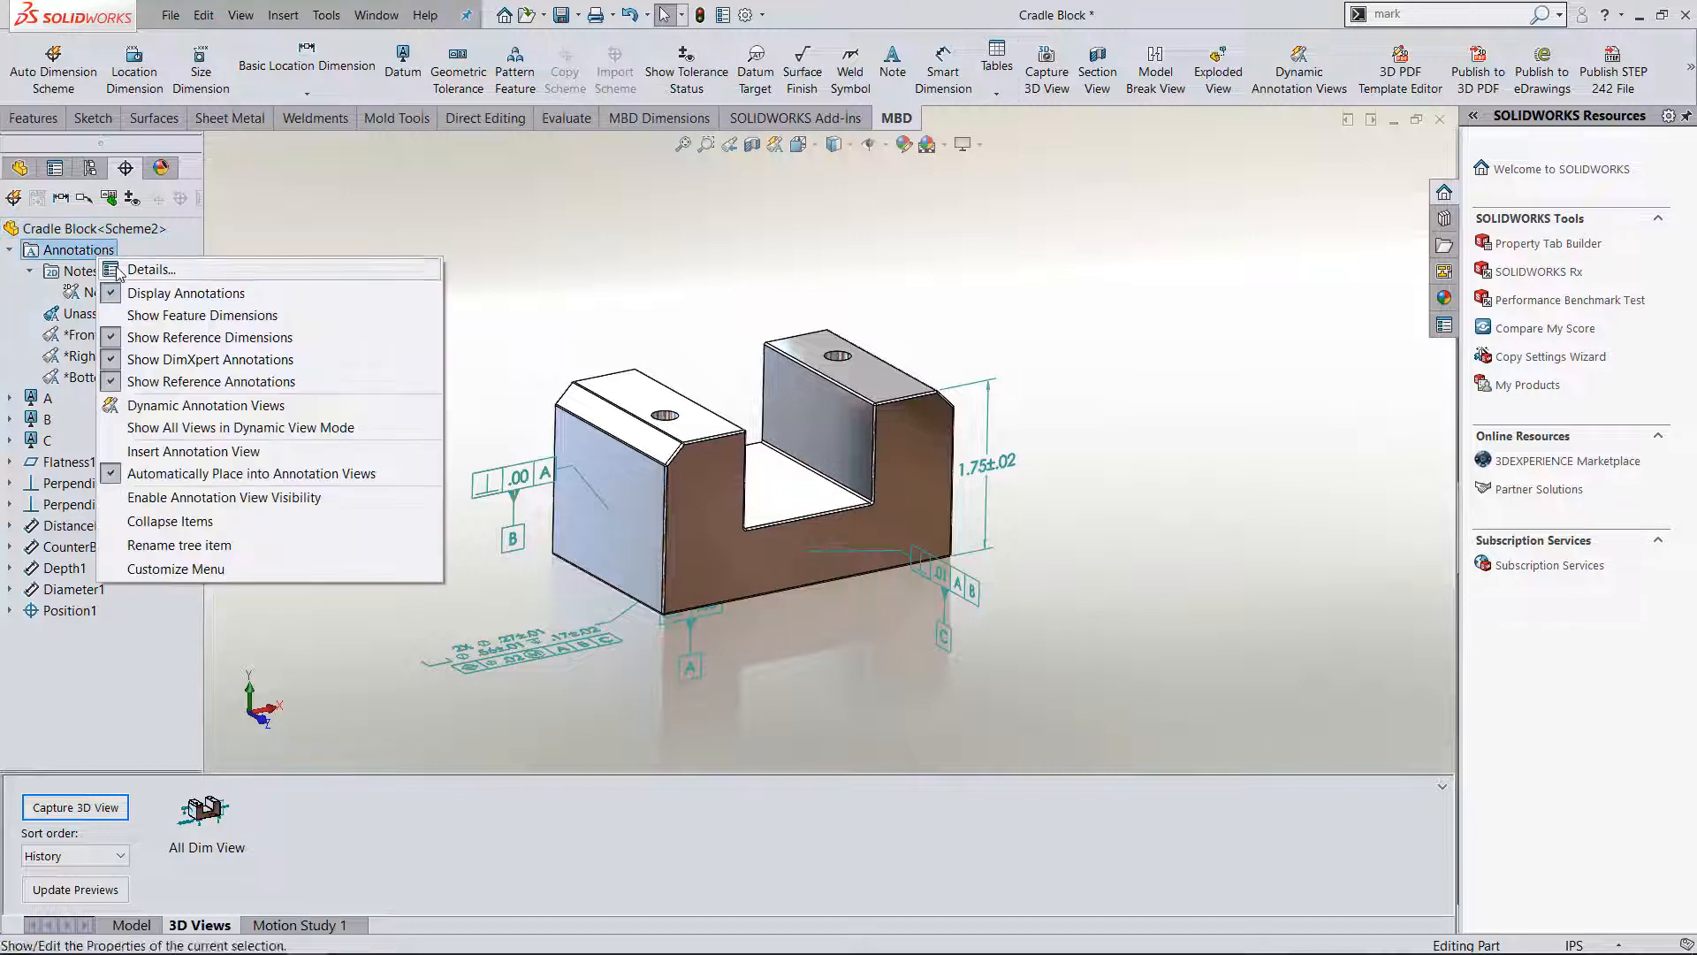
click(202, 317)
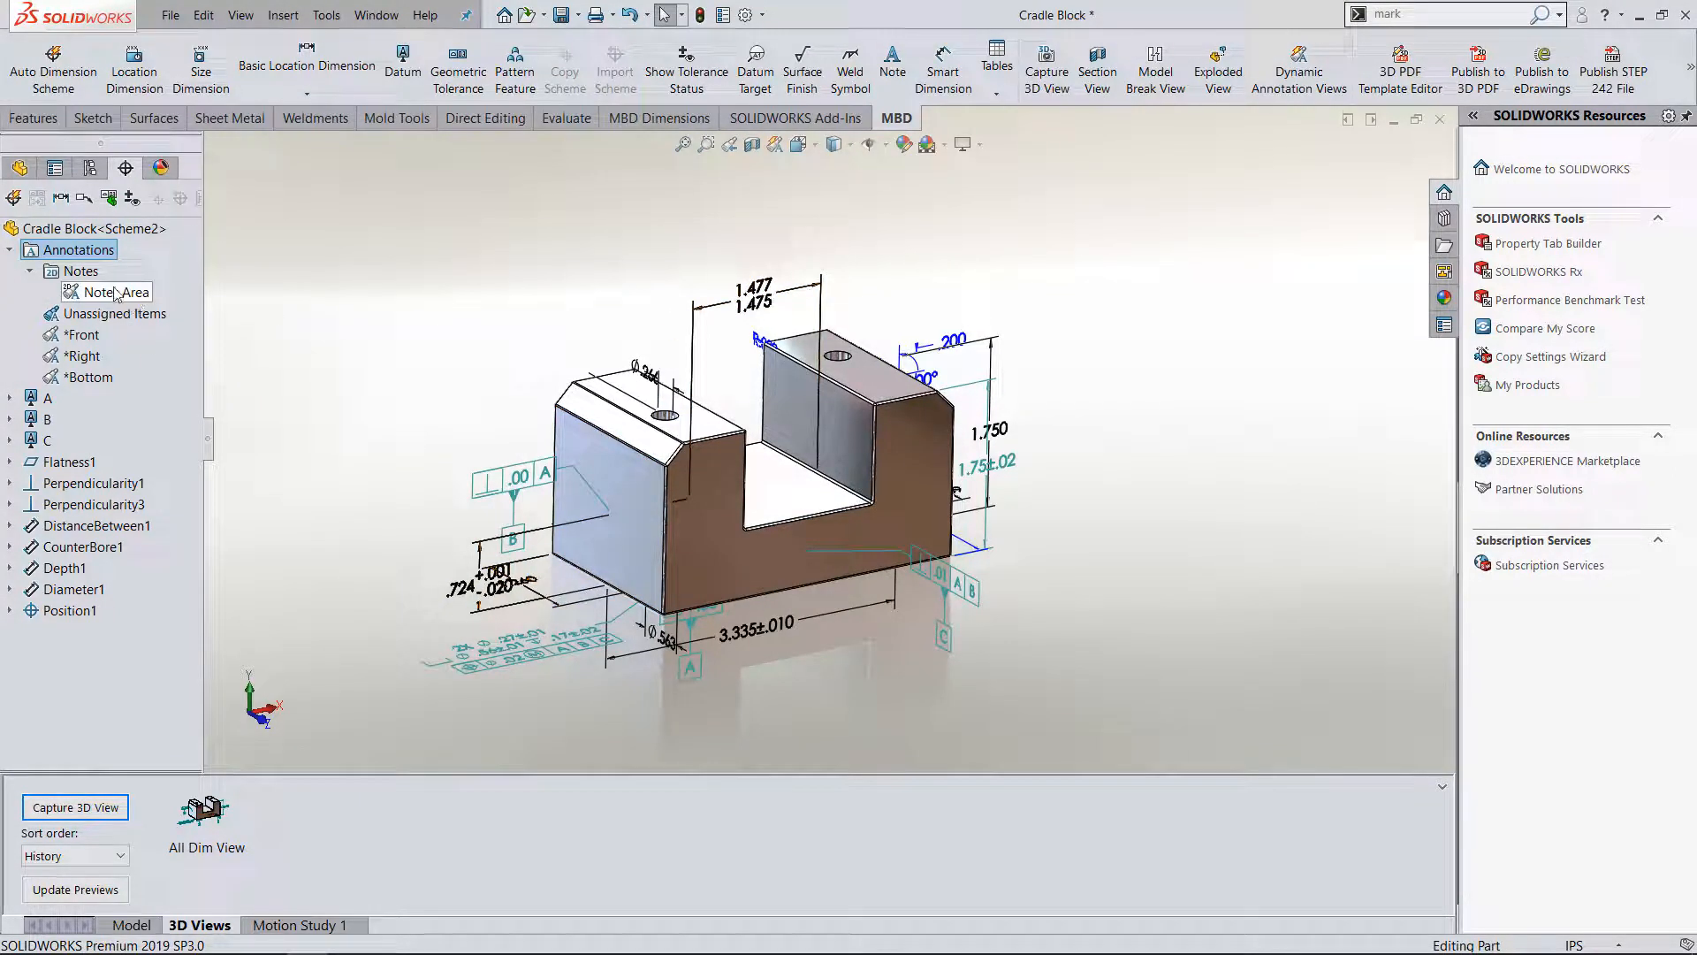
right_click(89, 252)
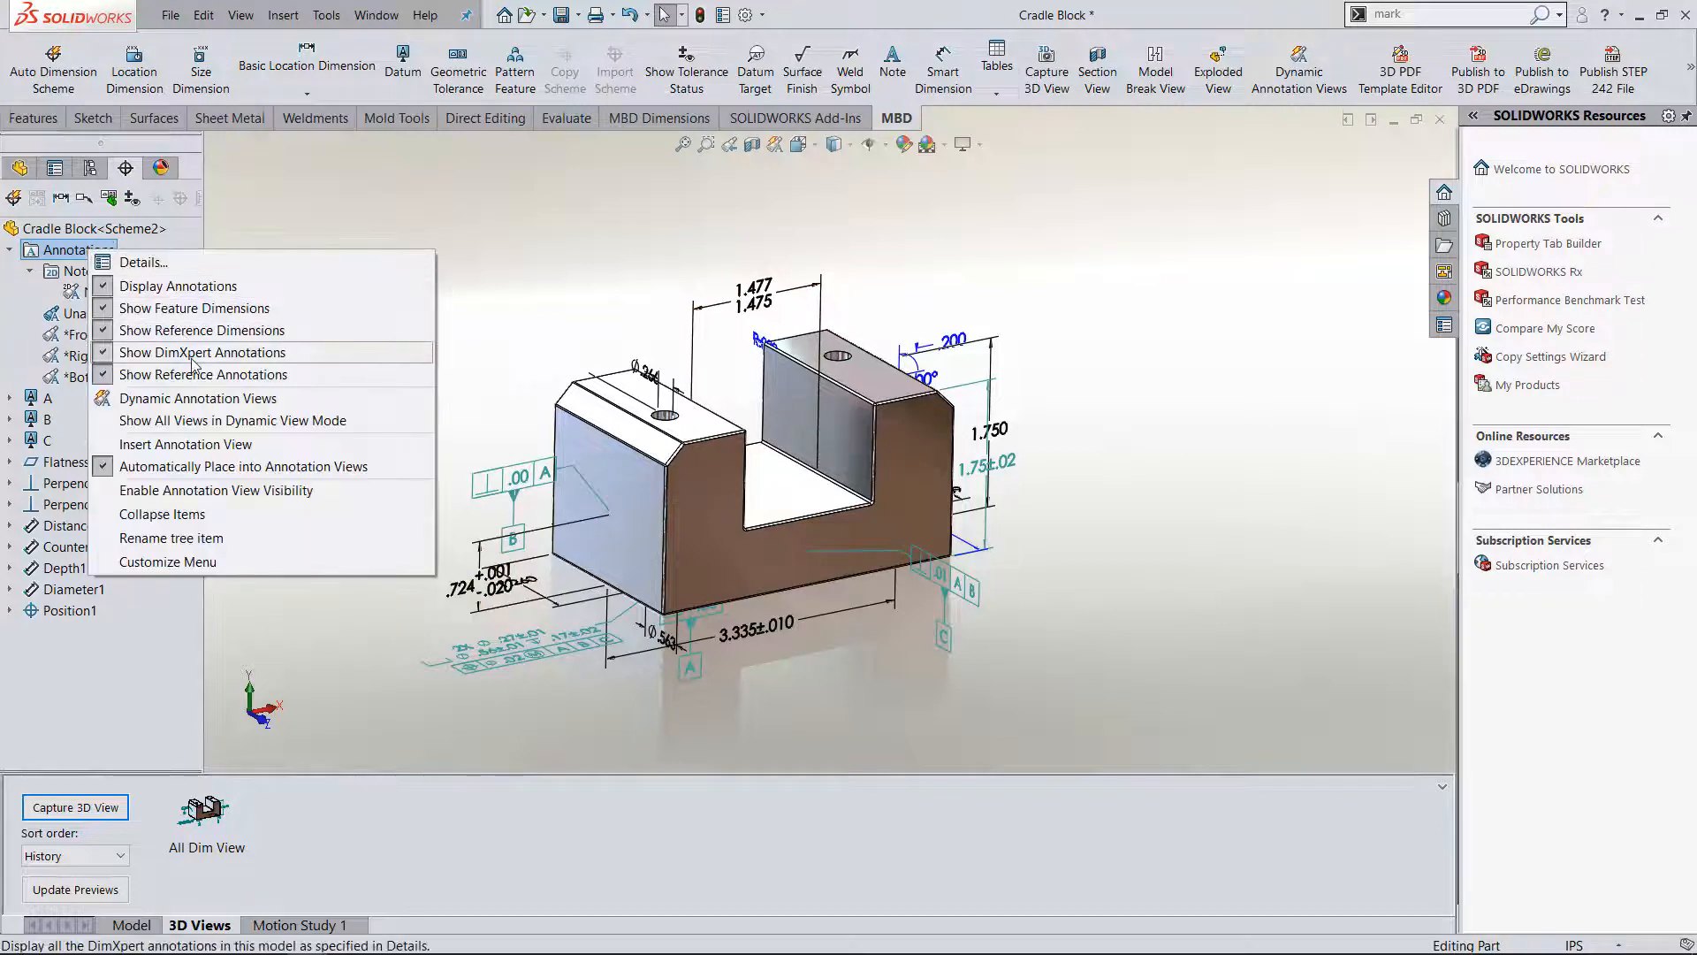
click(192, 353)
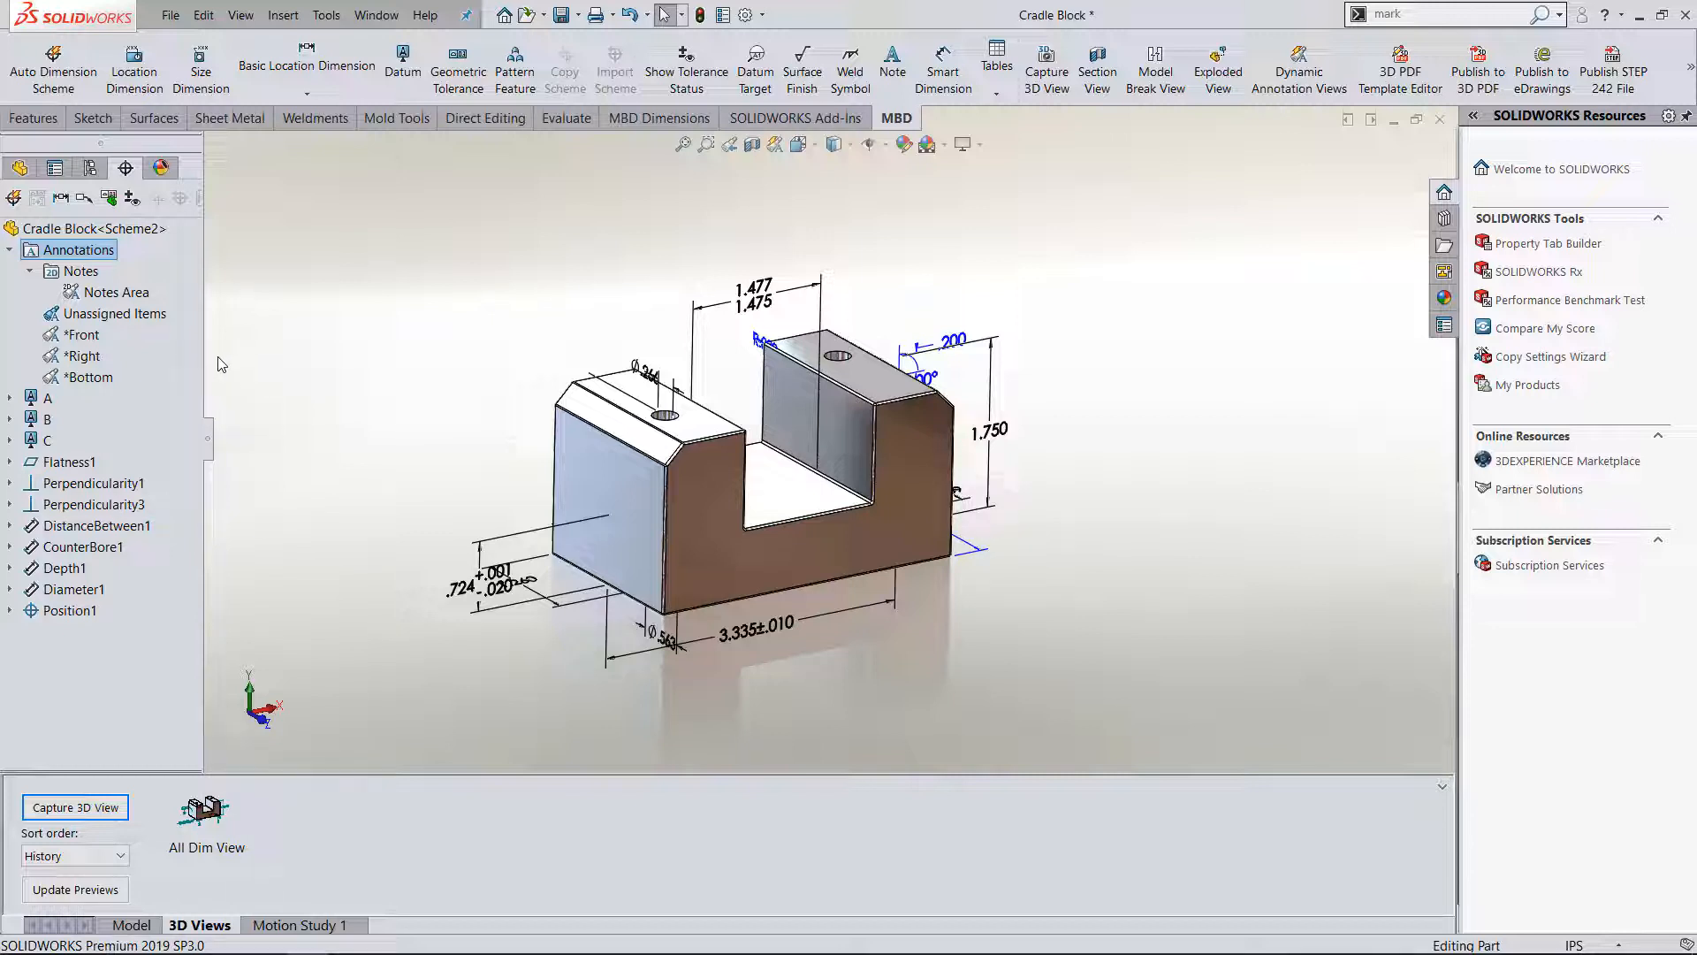
- Insert a Front-oriented annotation view holding the slot width, the base height below the slot and the overall length dimensions, without the overall height
right_click(106, 257)
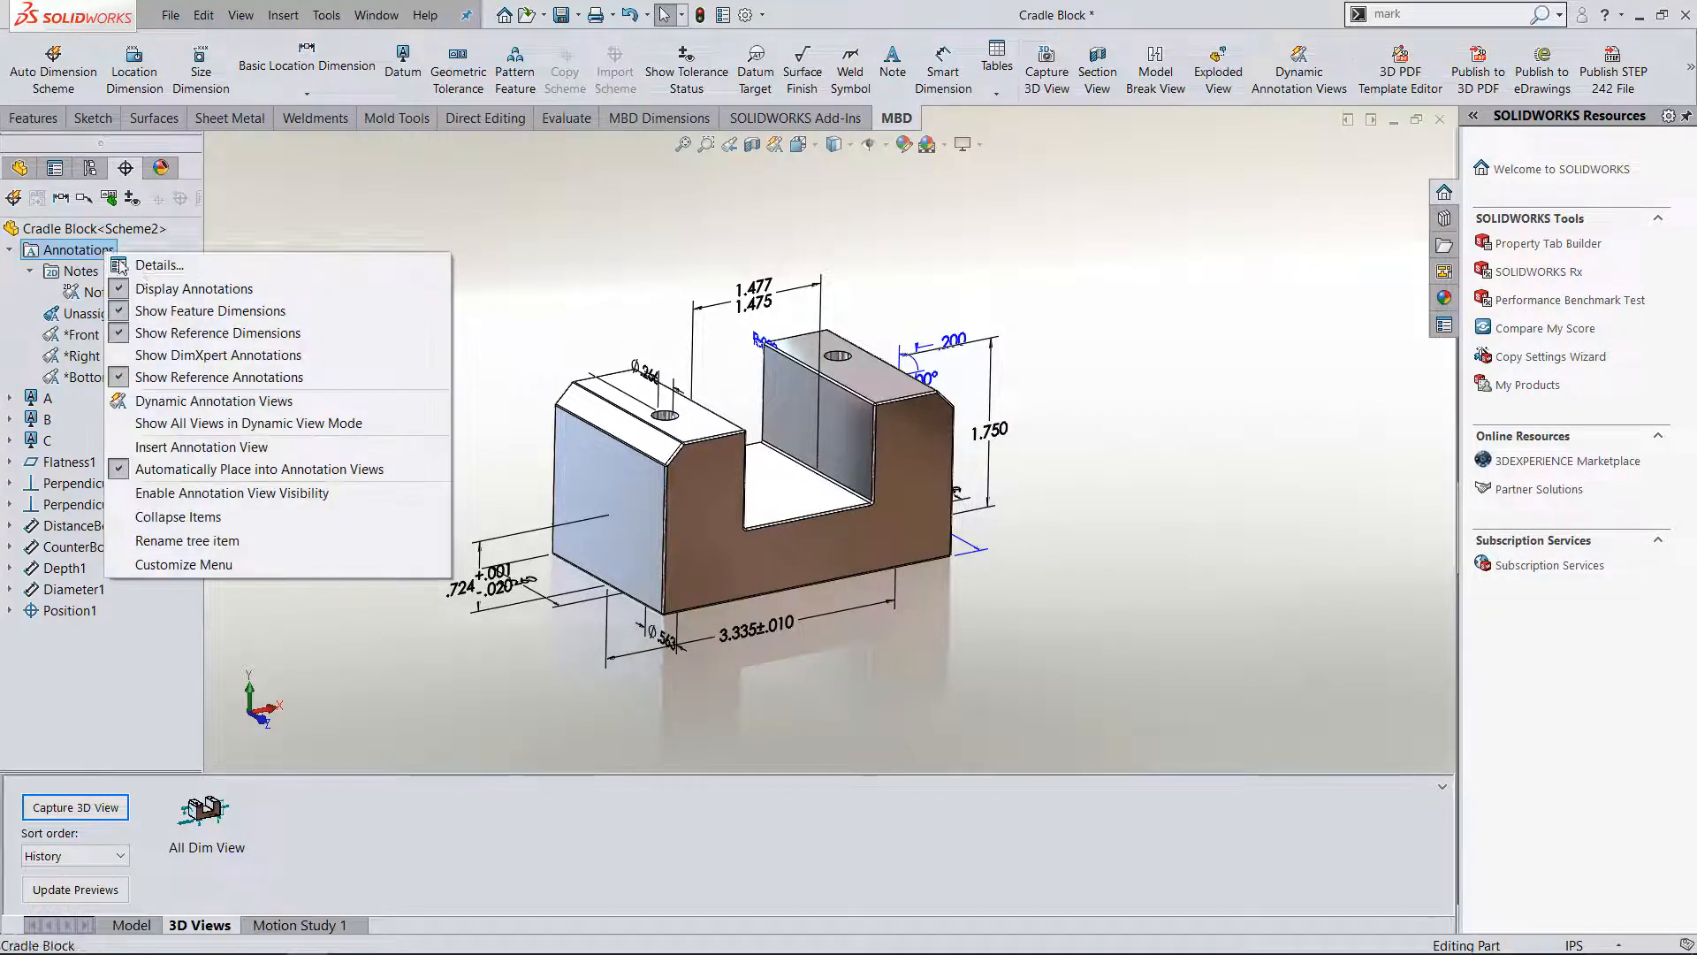
click(233, 448)
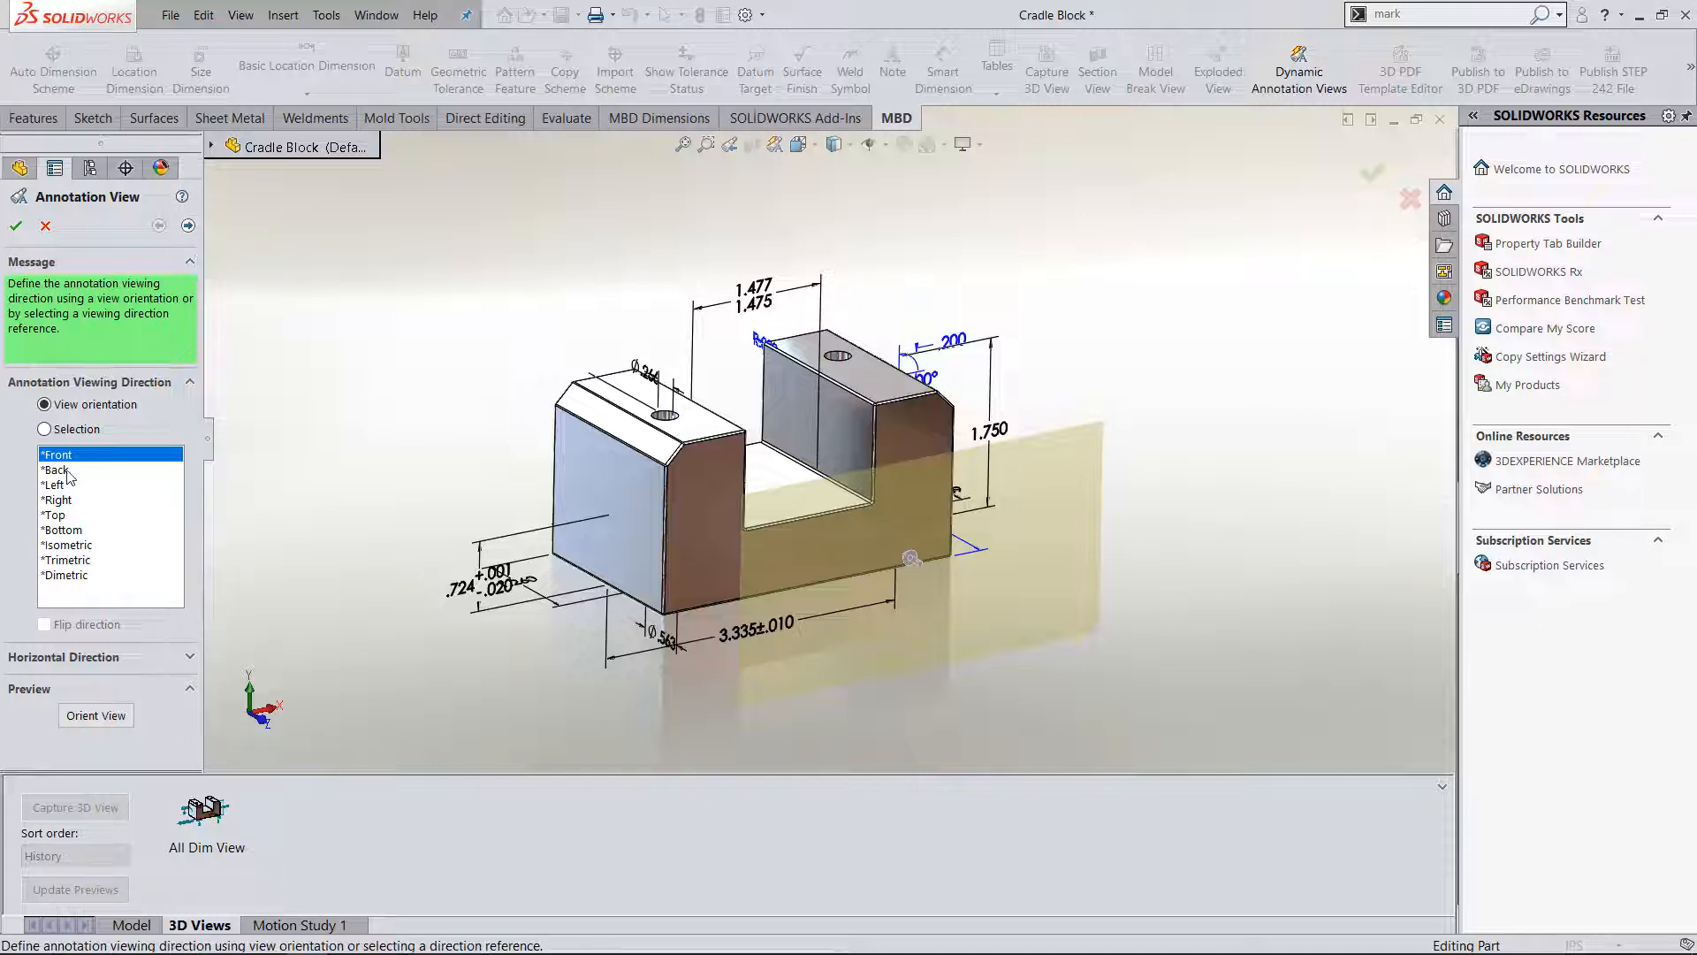
click(188, 226)
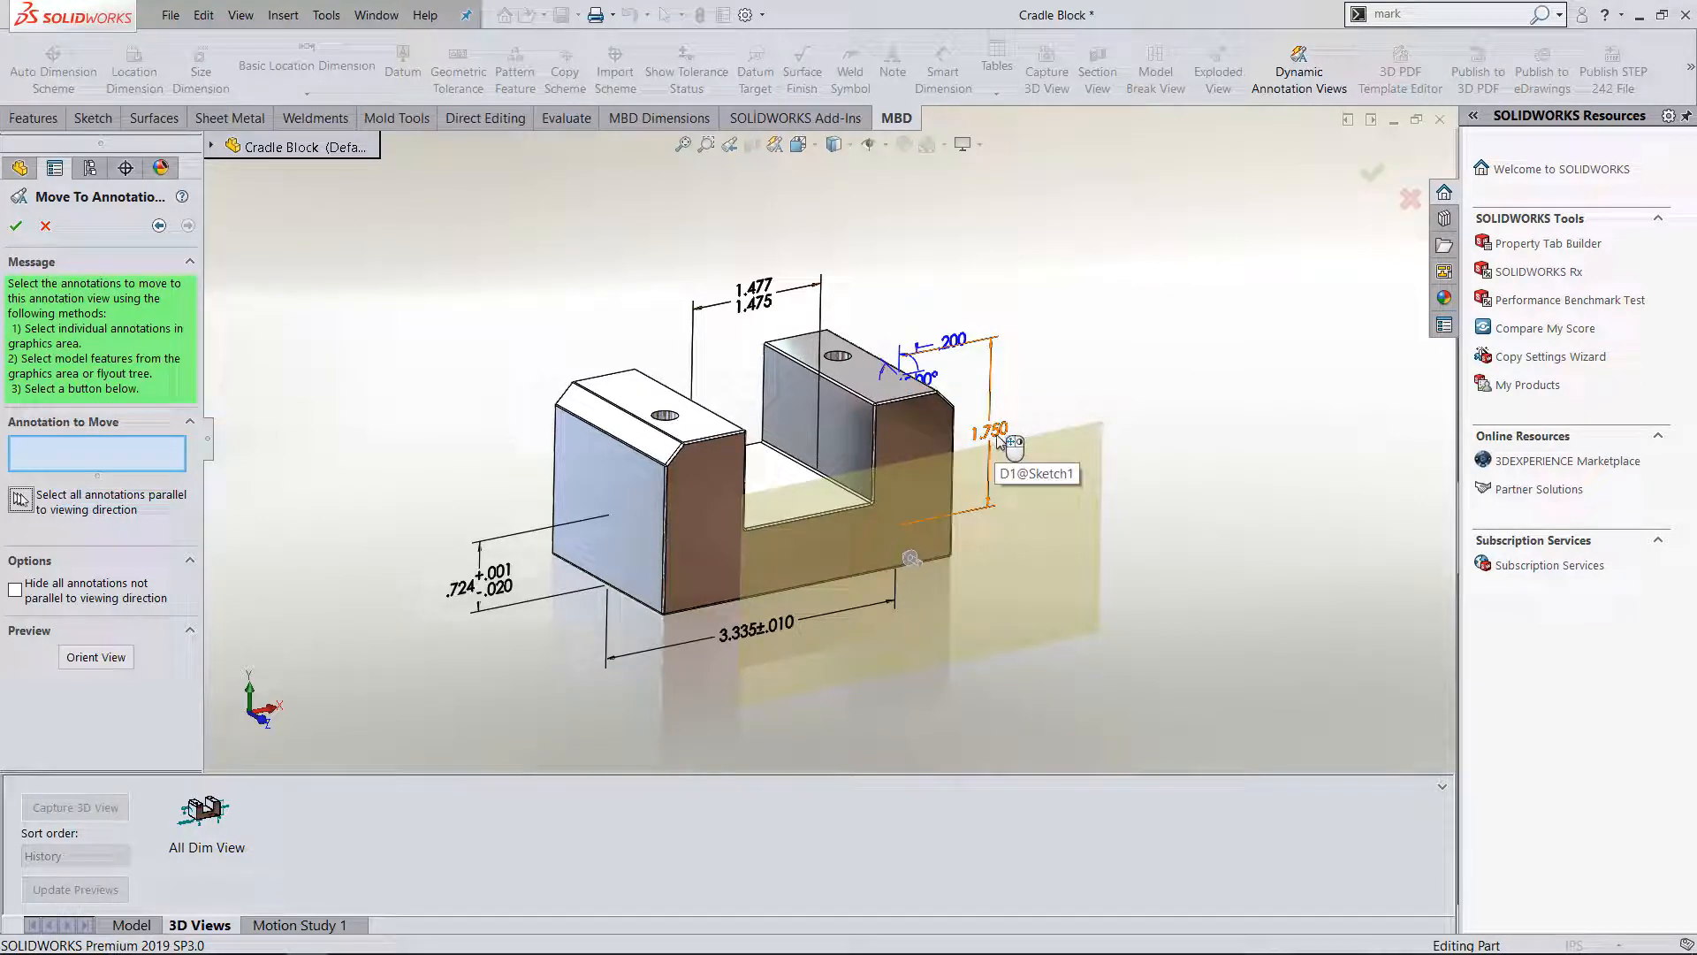
click(500, 579)
click(754, 295)
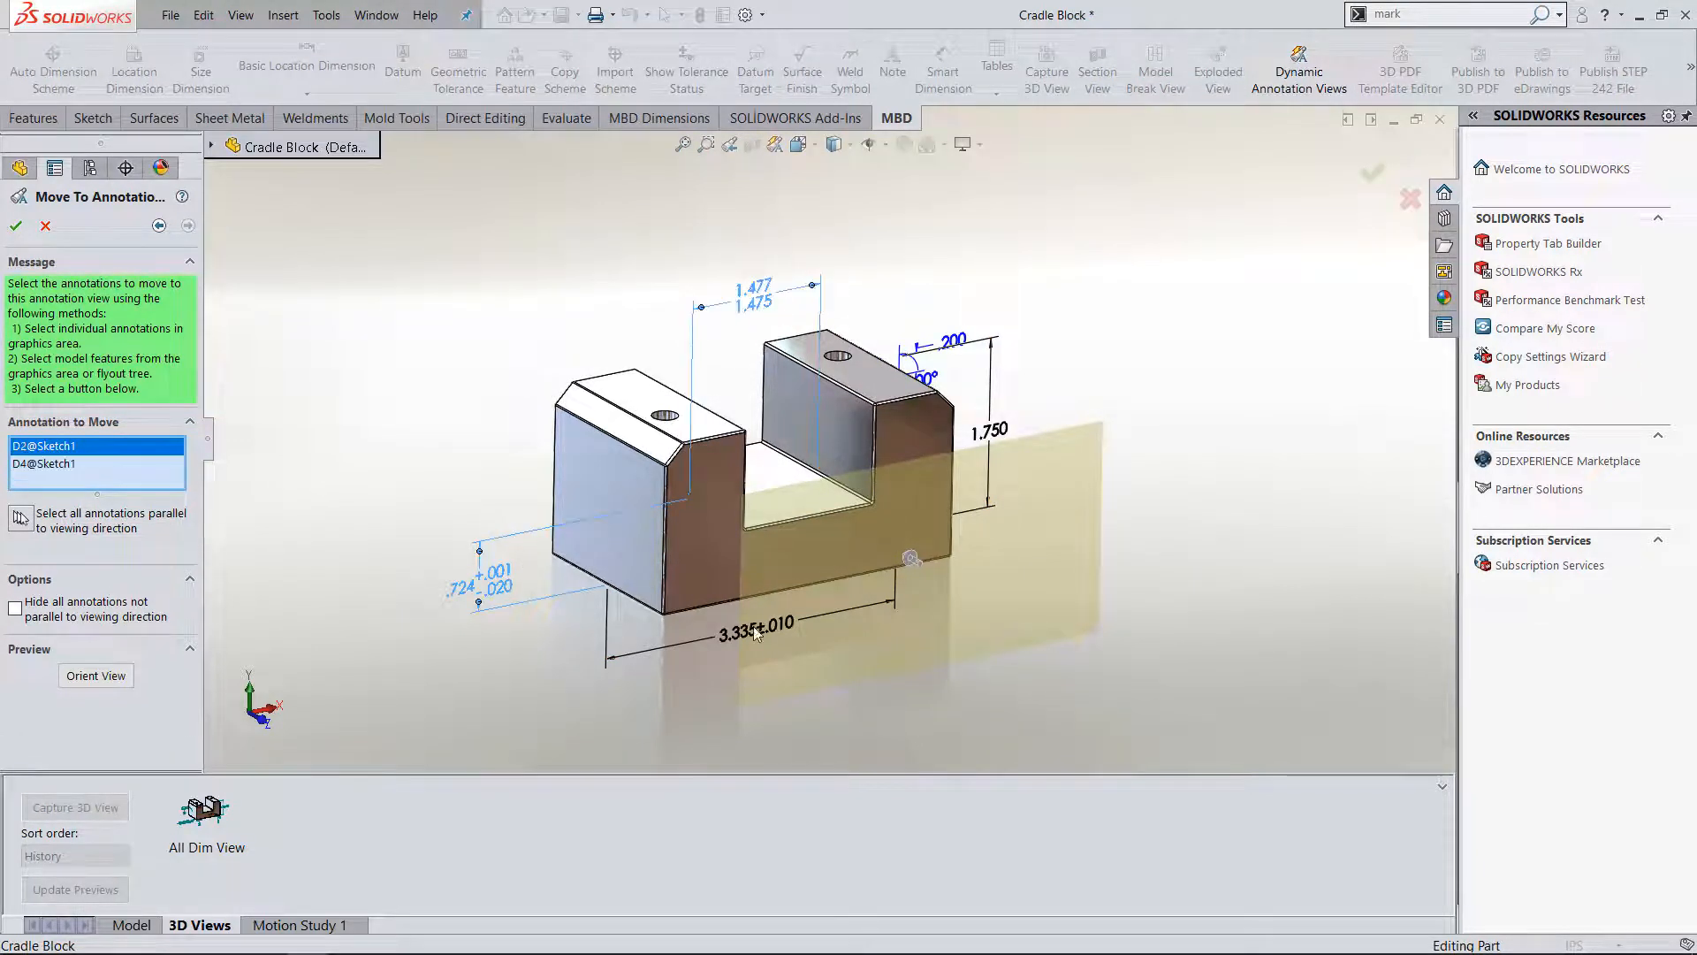
click(755, 631)
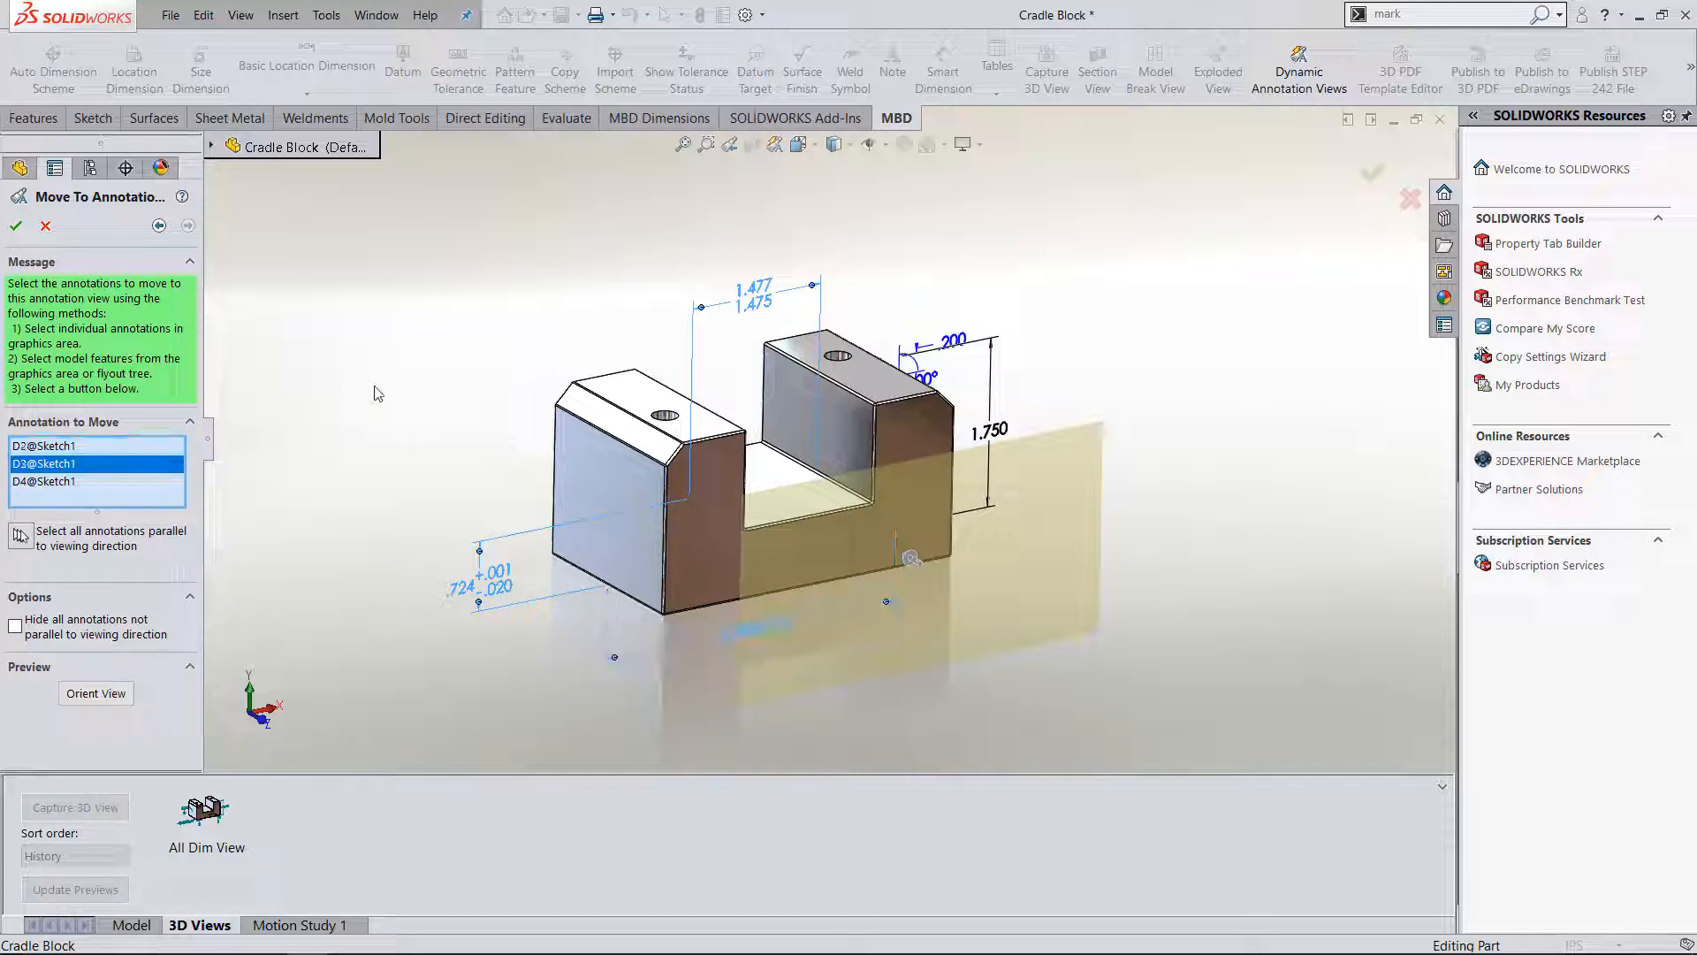
click(993, 433)
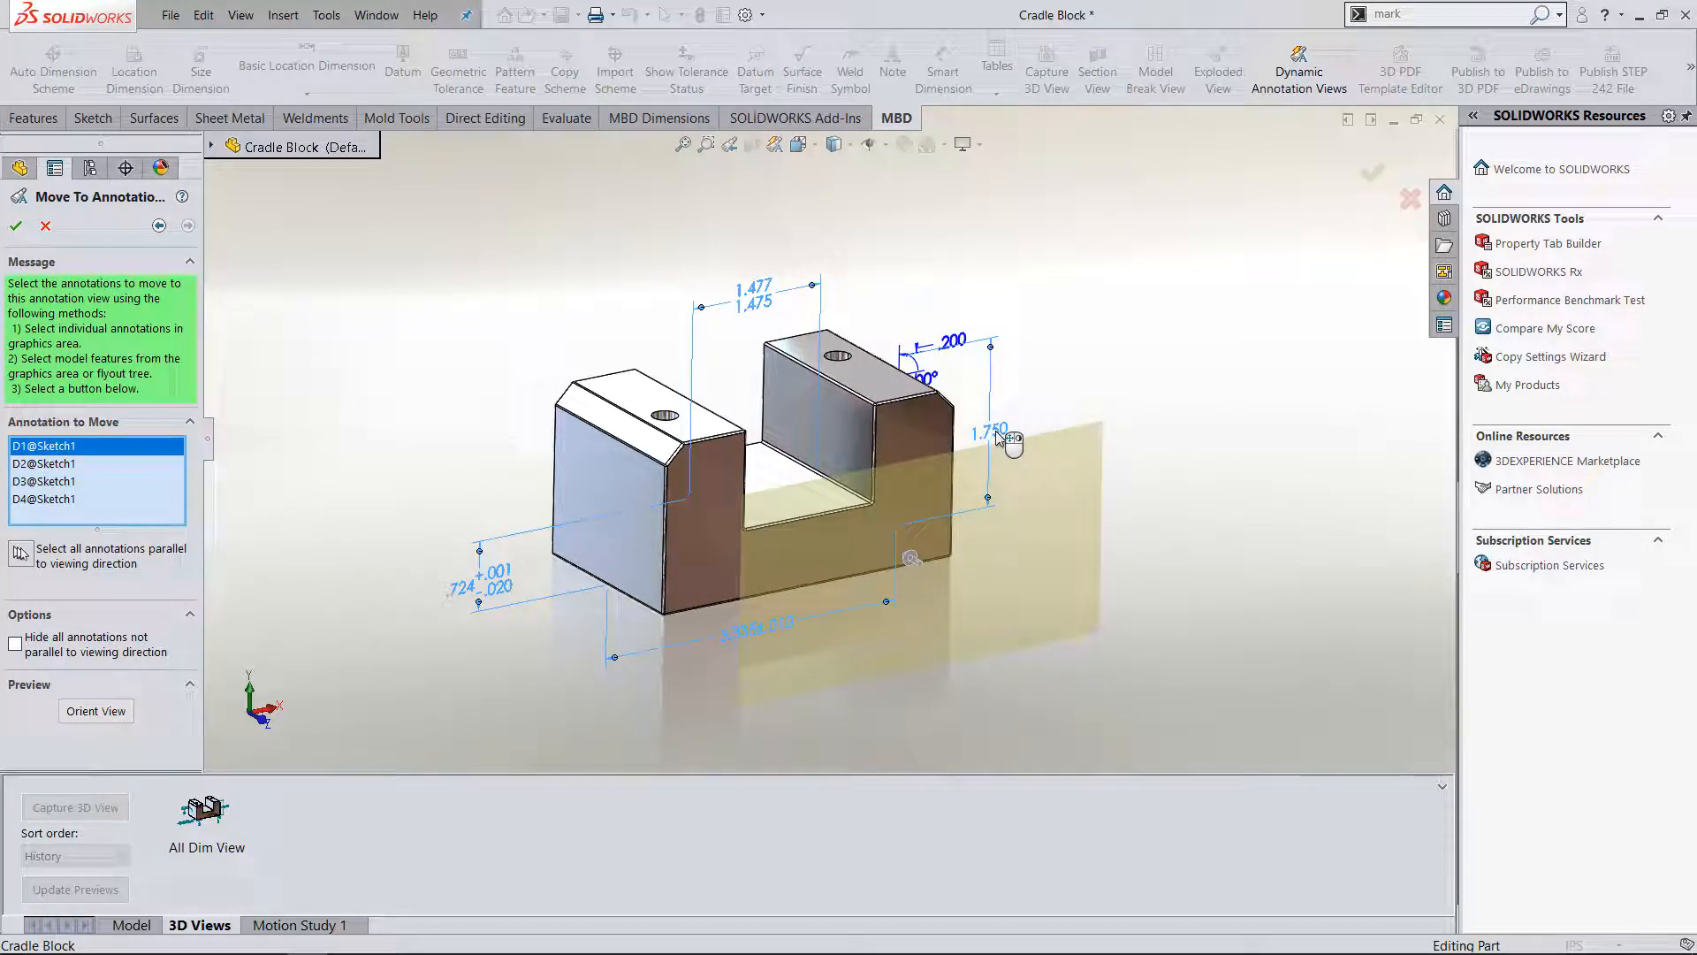
click(997, 434)
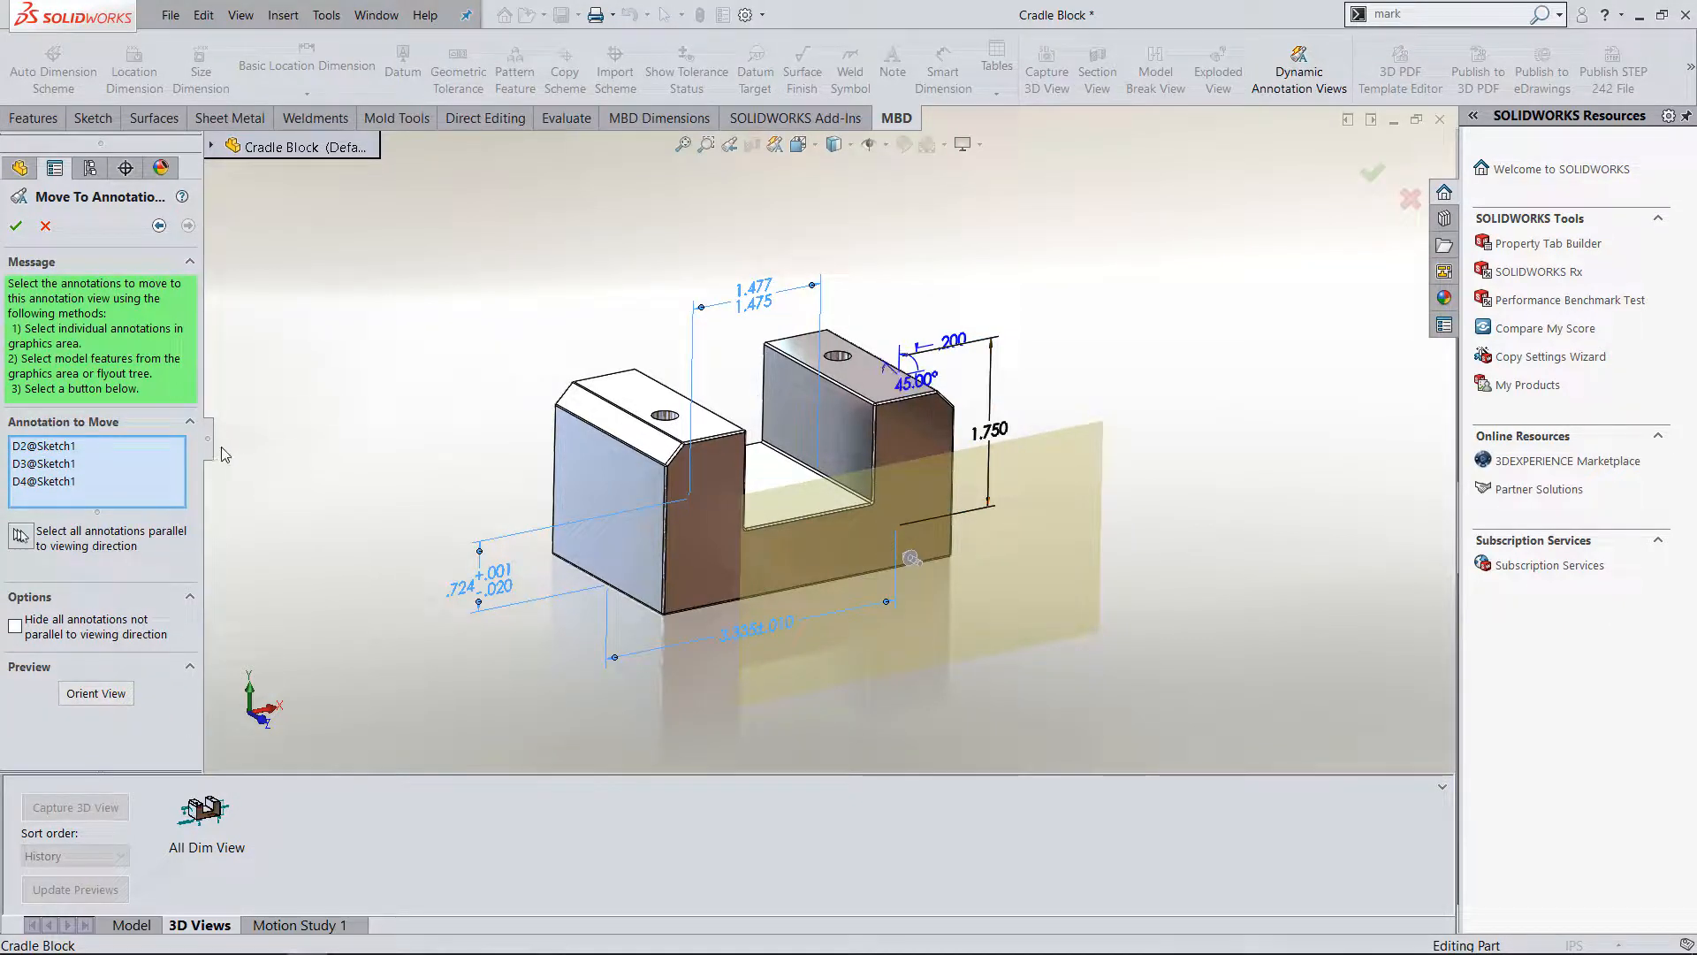
click(999, 433)
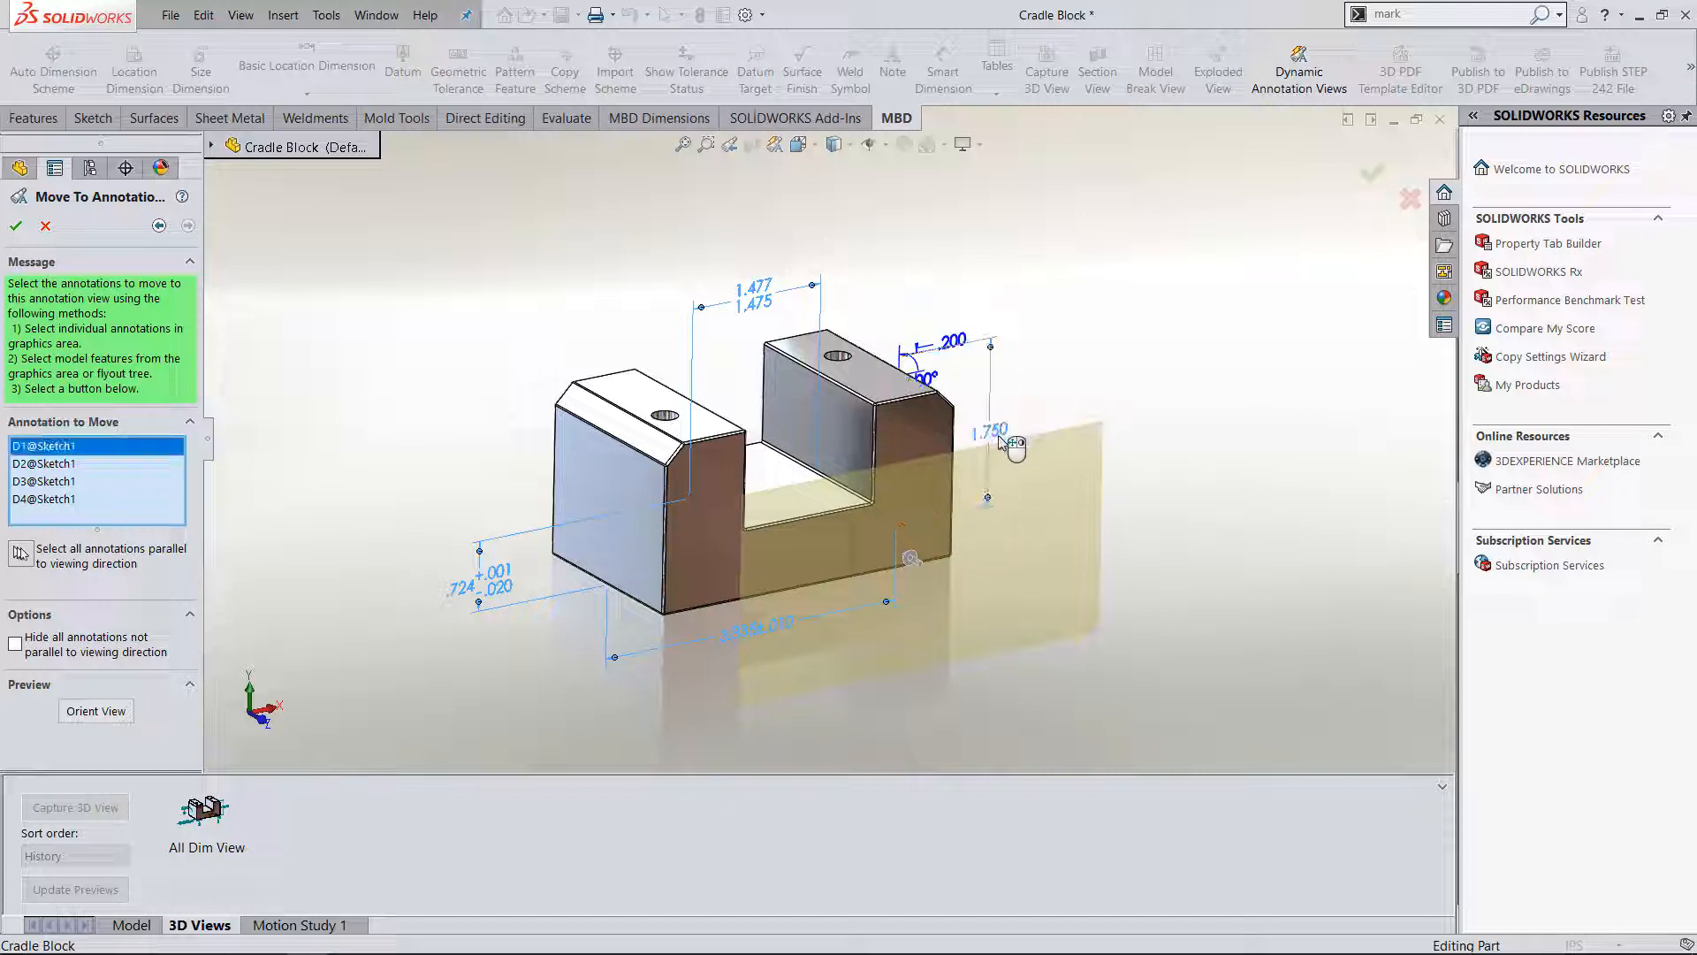
click(996, 434)
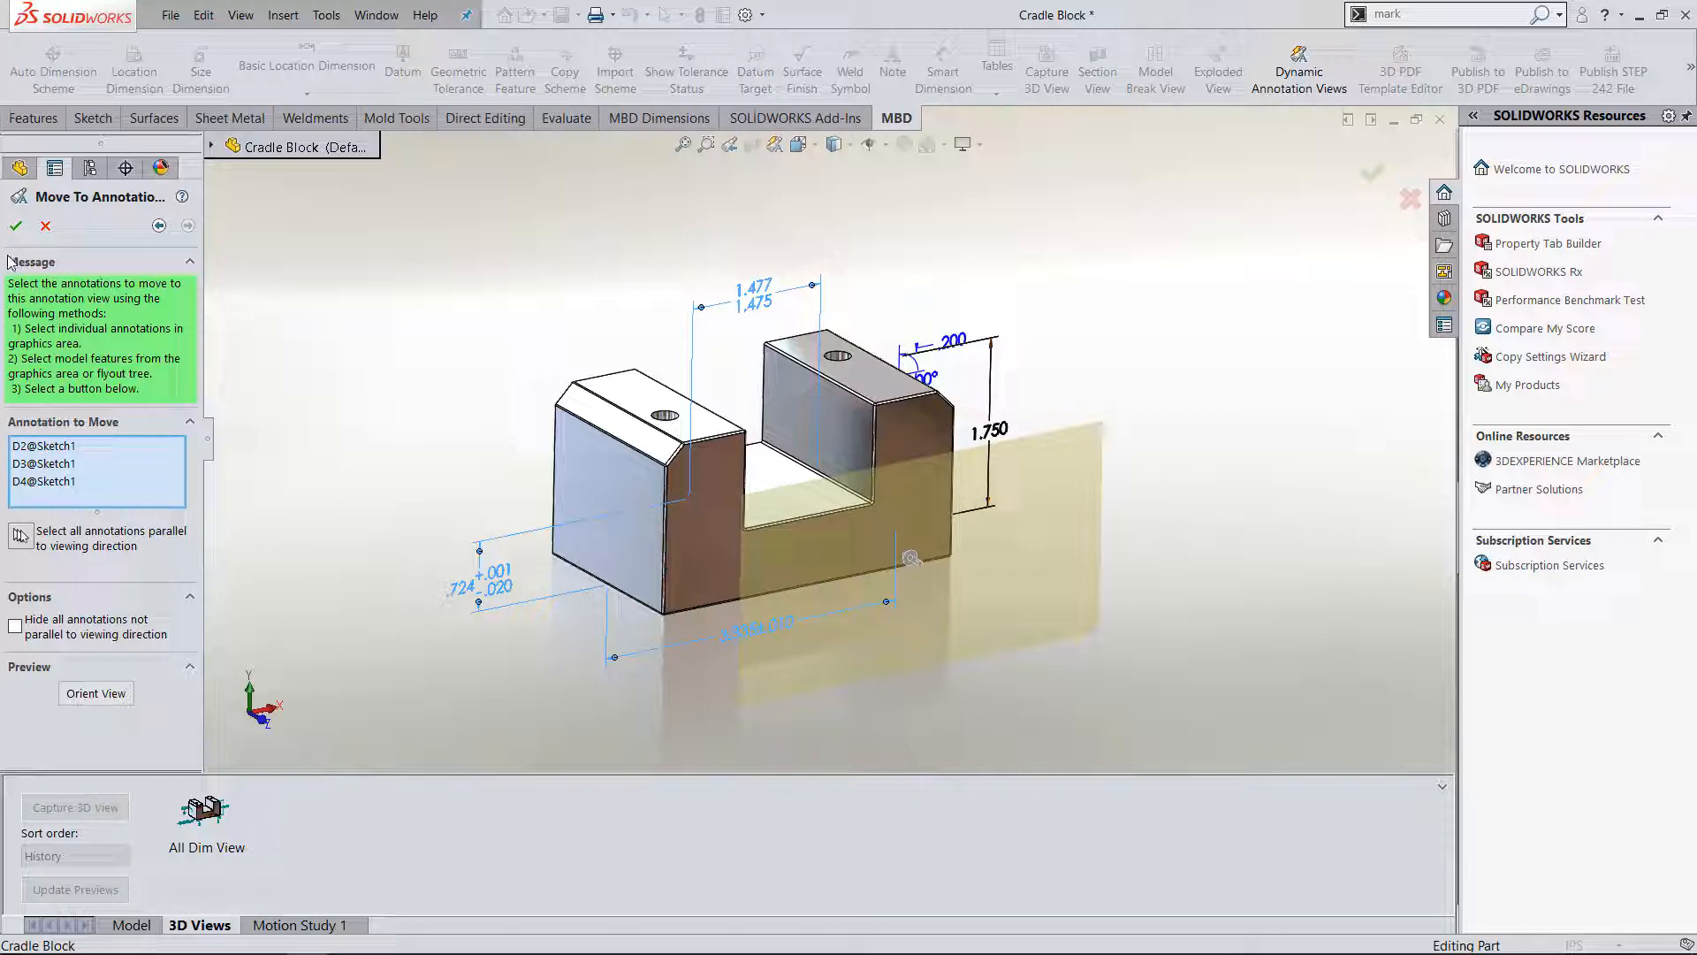
click(15, 226)
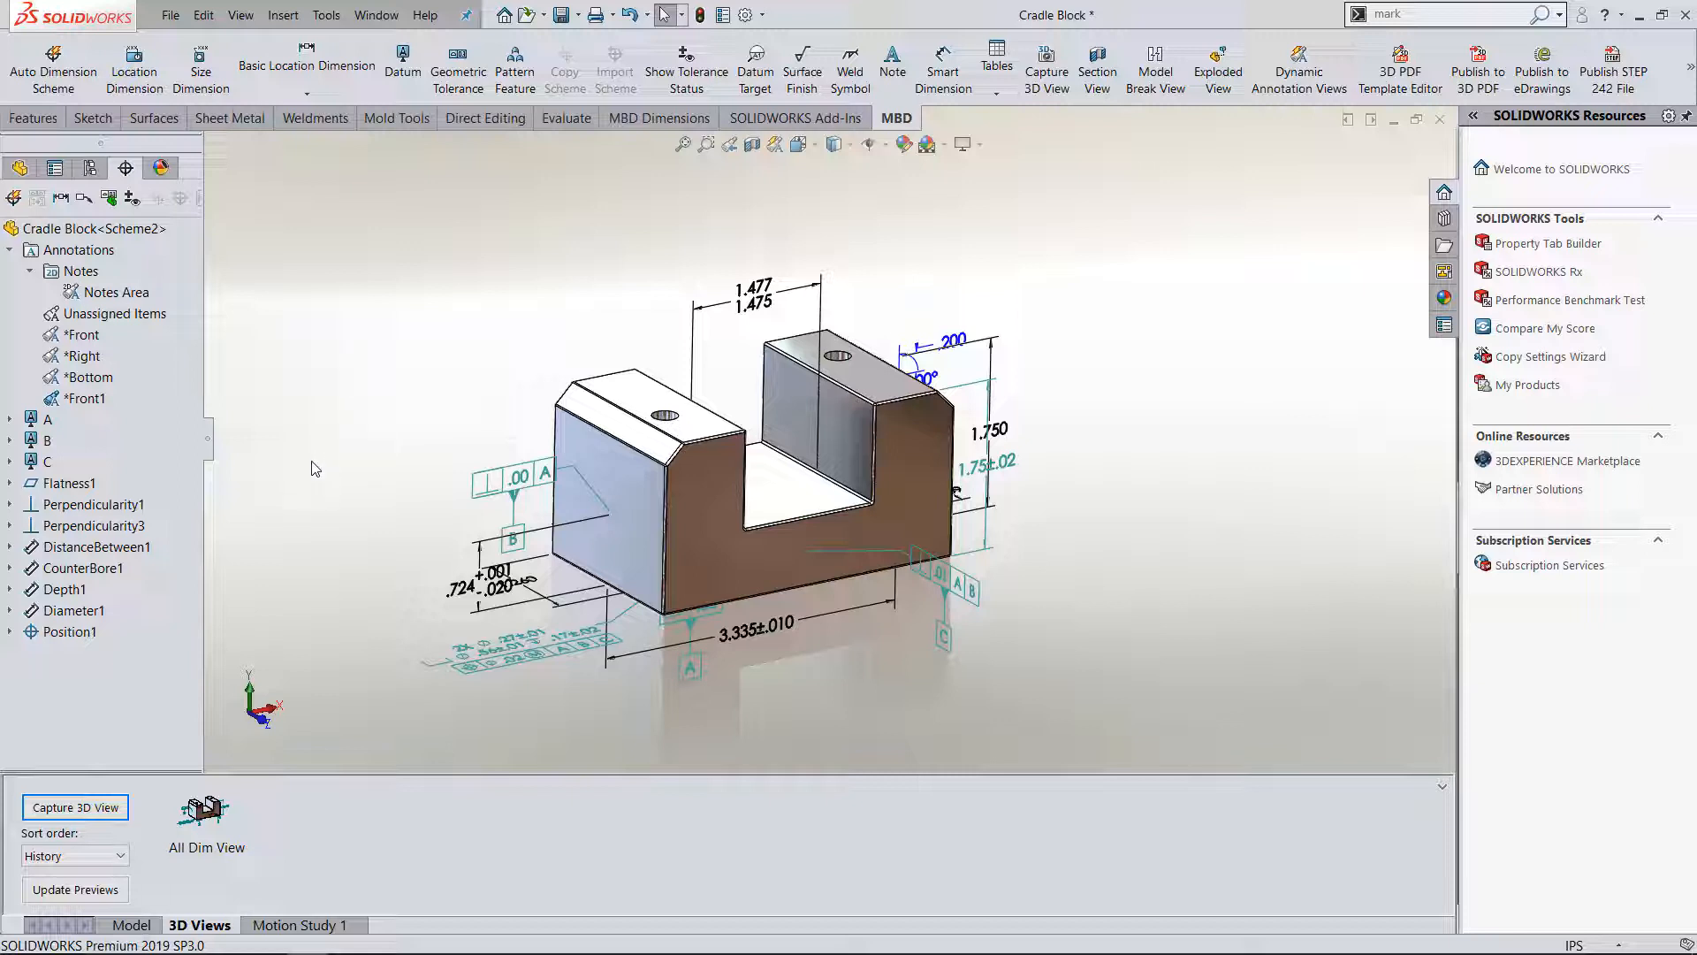
- Capture a 3D view named *Front1 that includes only the *Front1 annotation view
click(113, 814)
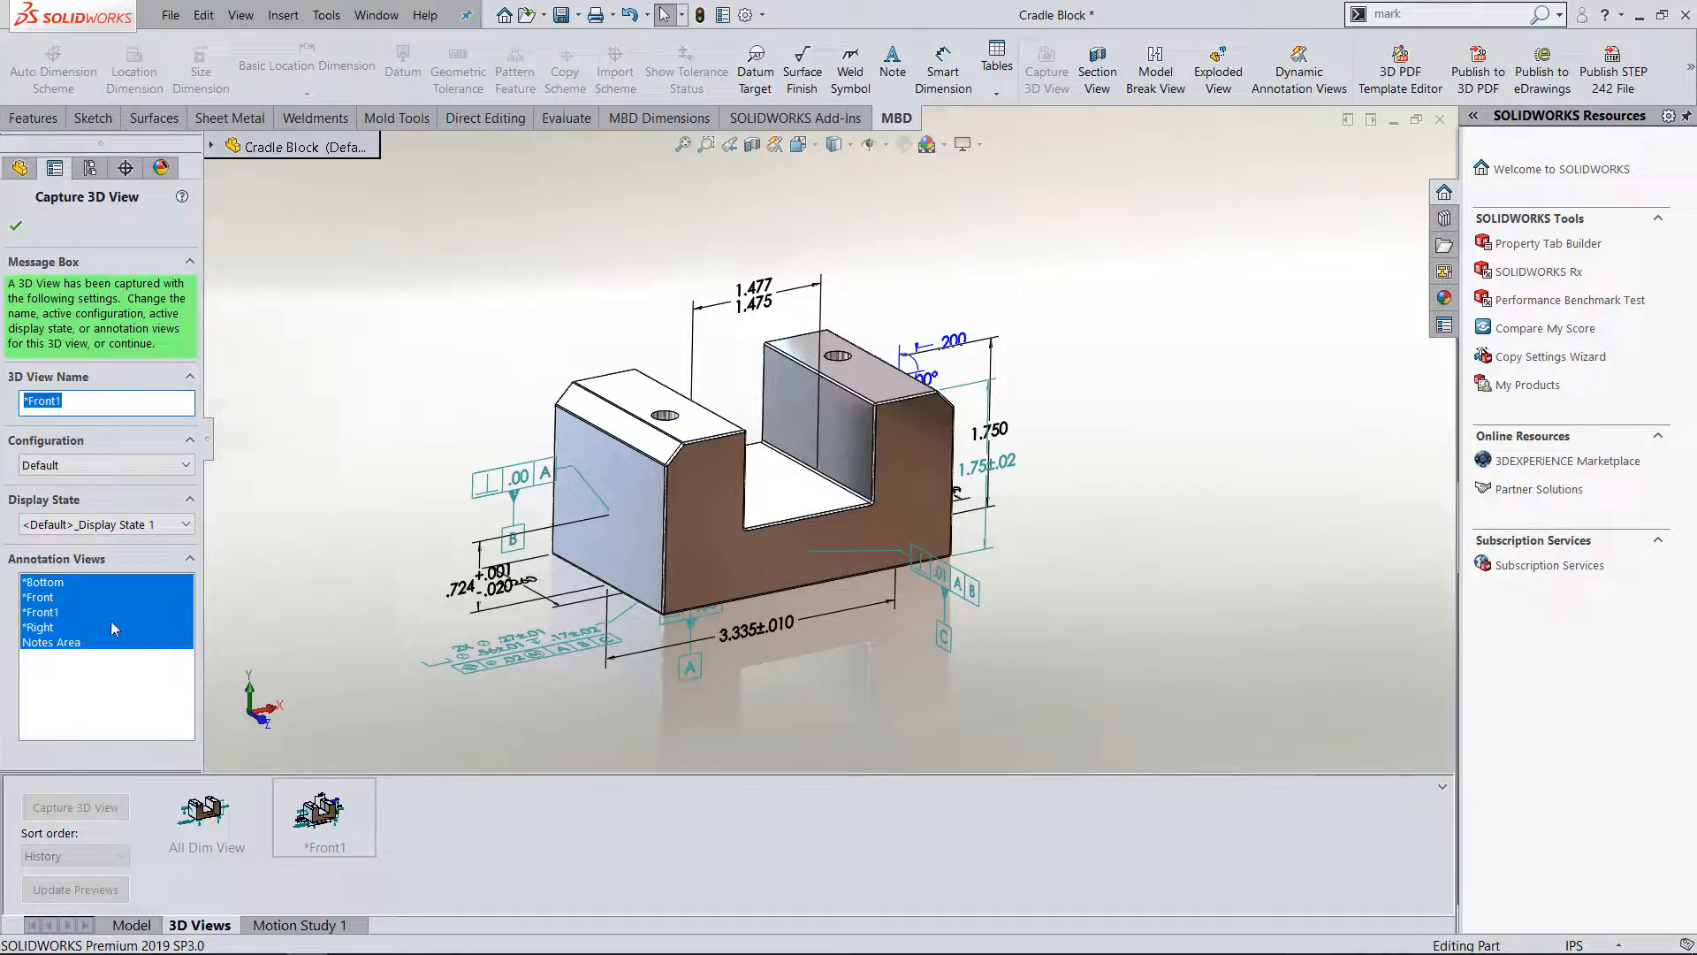
ctrl+click(62, 583)
ctrl+click(53, 598)
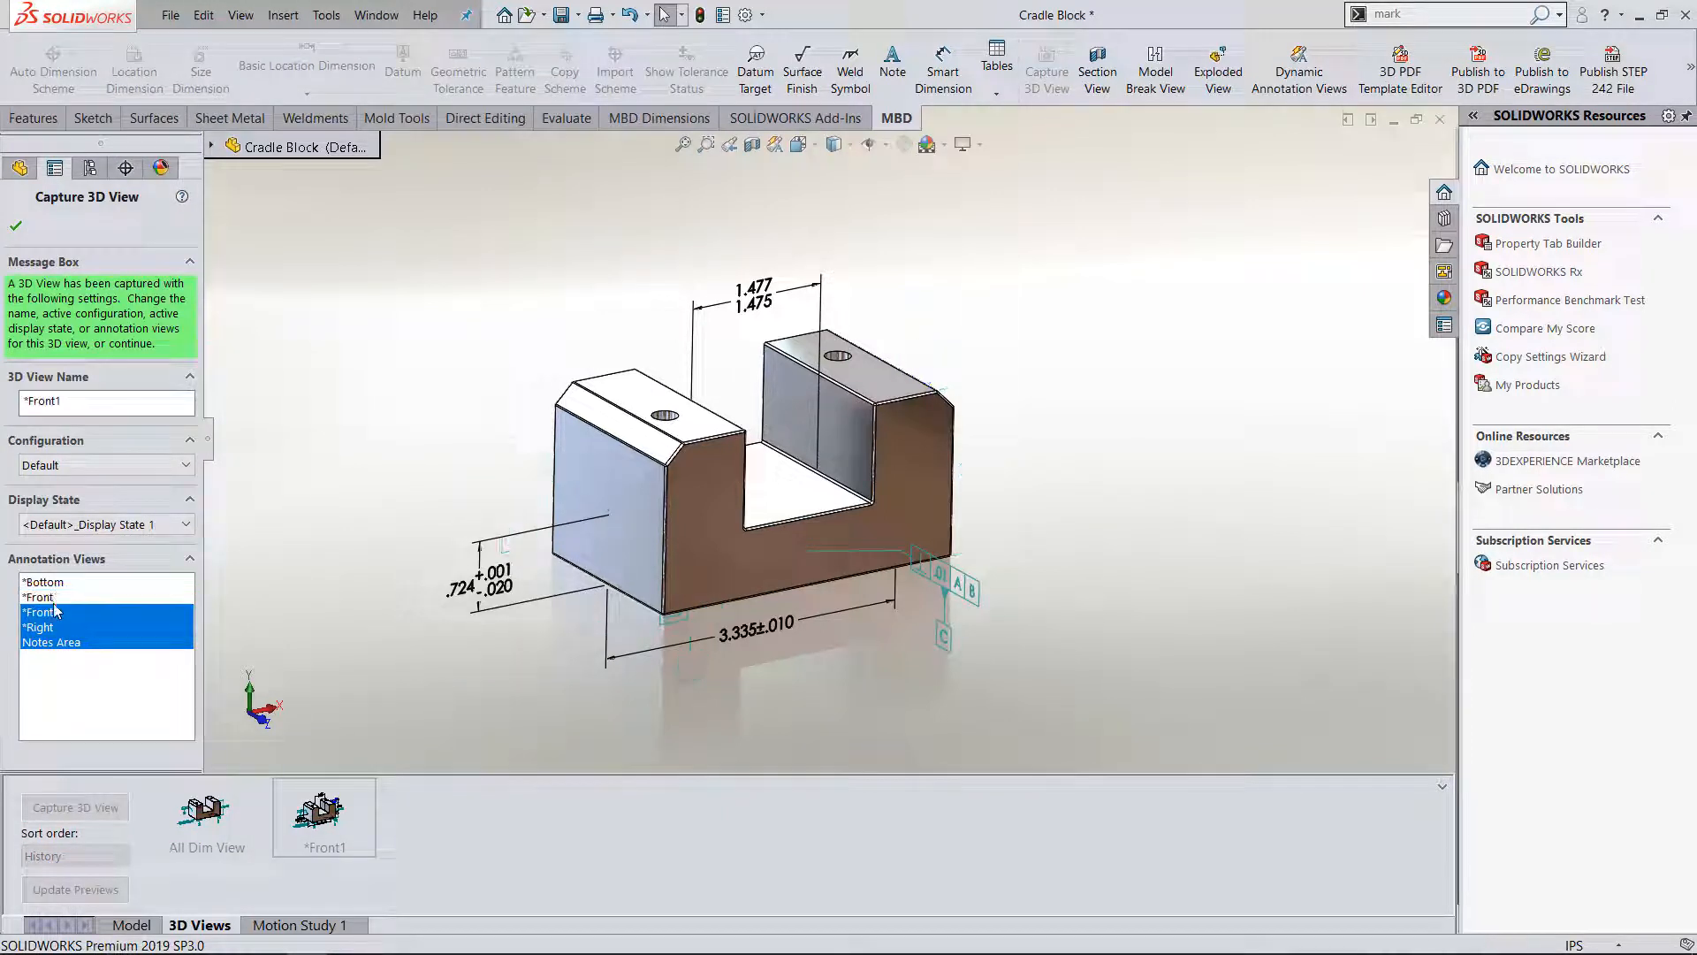
ctrl+click(42, 628)
ctrl+click(49, 642)
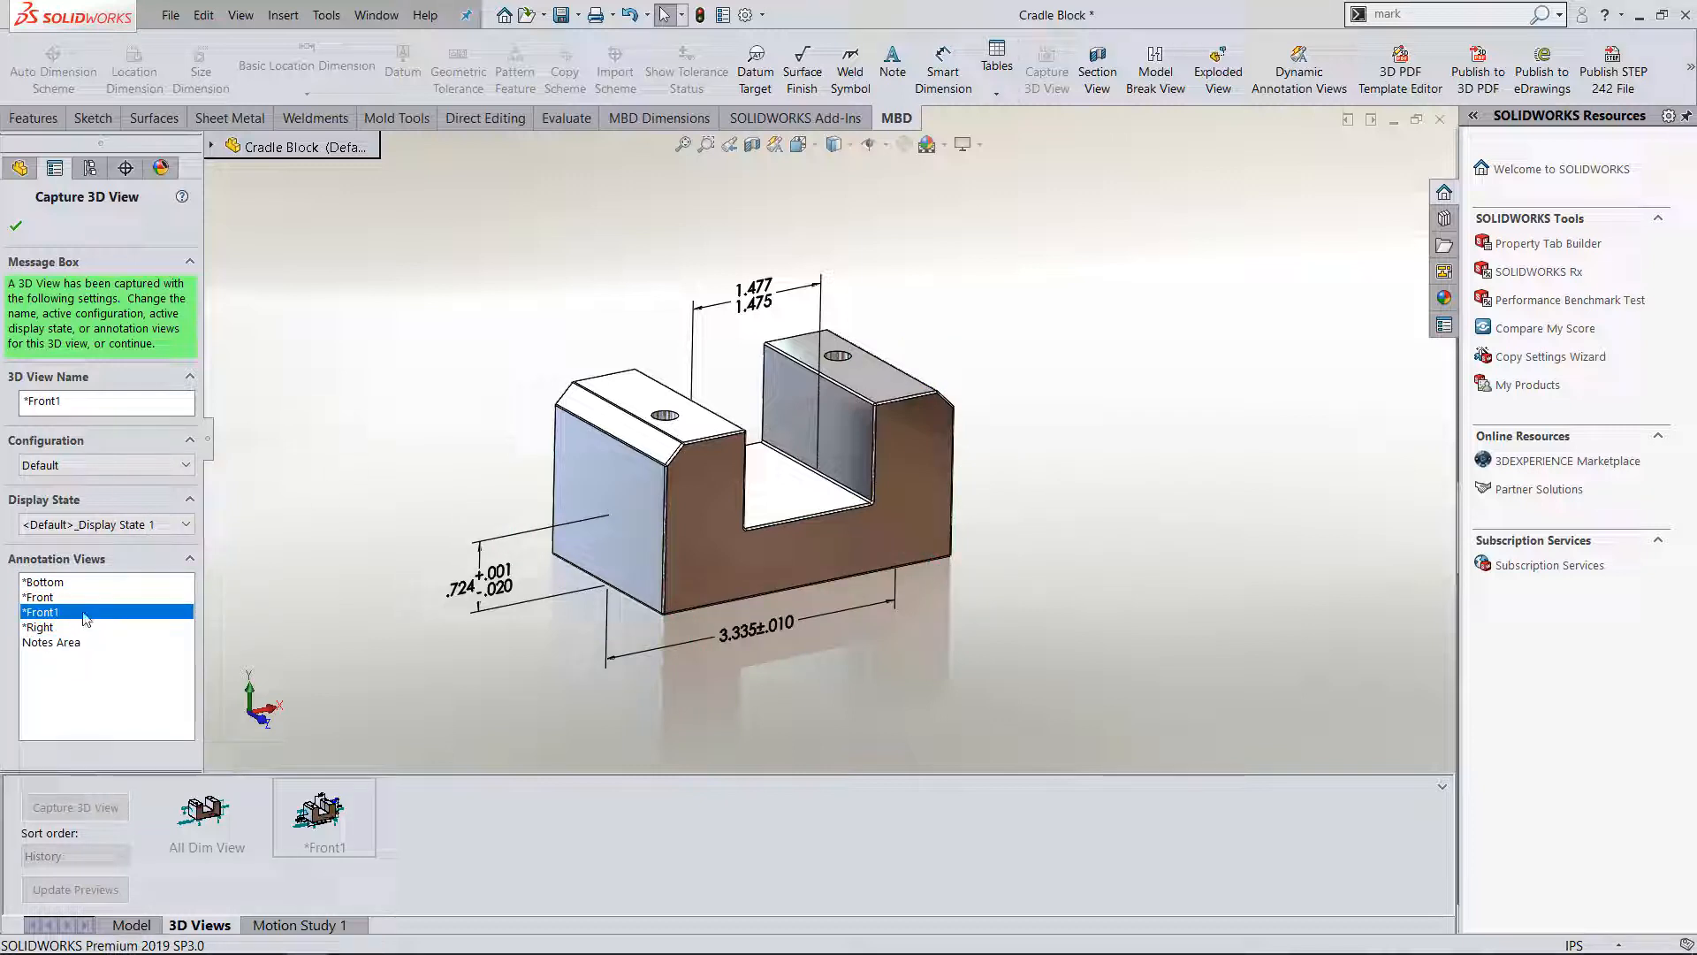
click(17, 226)
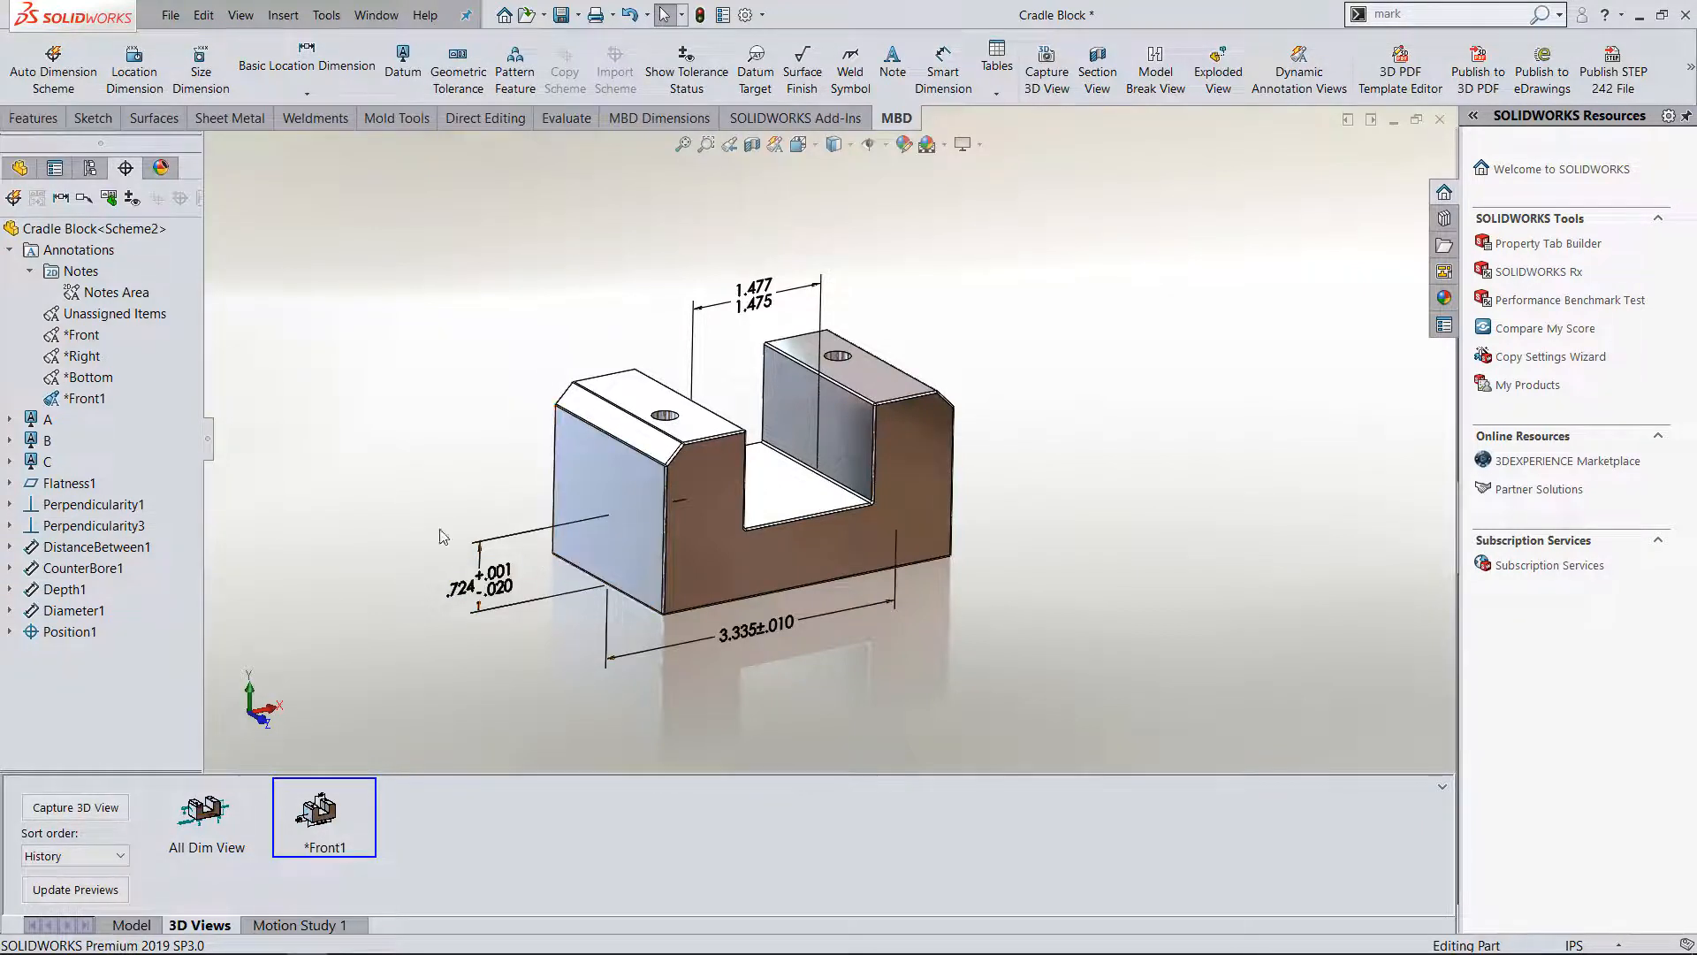
- Orient the model to the *Front1 annotation view and recapture the *Front1 3D view in that orientation
right_click(84, 399)
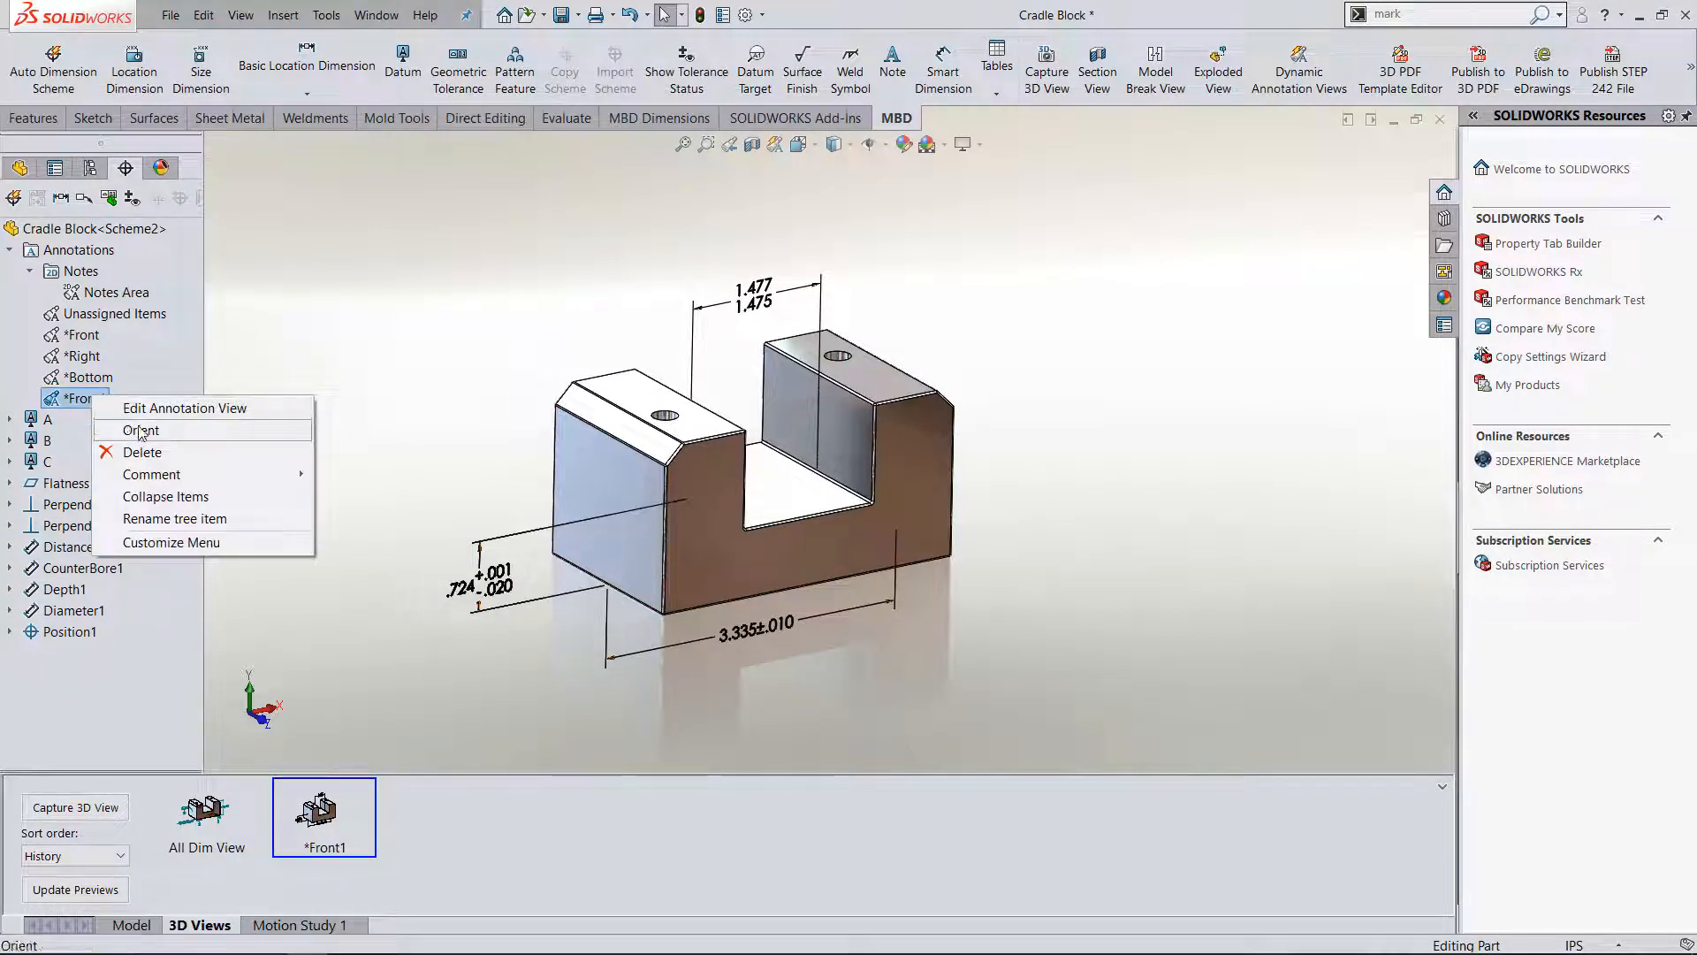
click(141, 433)
right_click(332, 820)
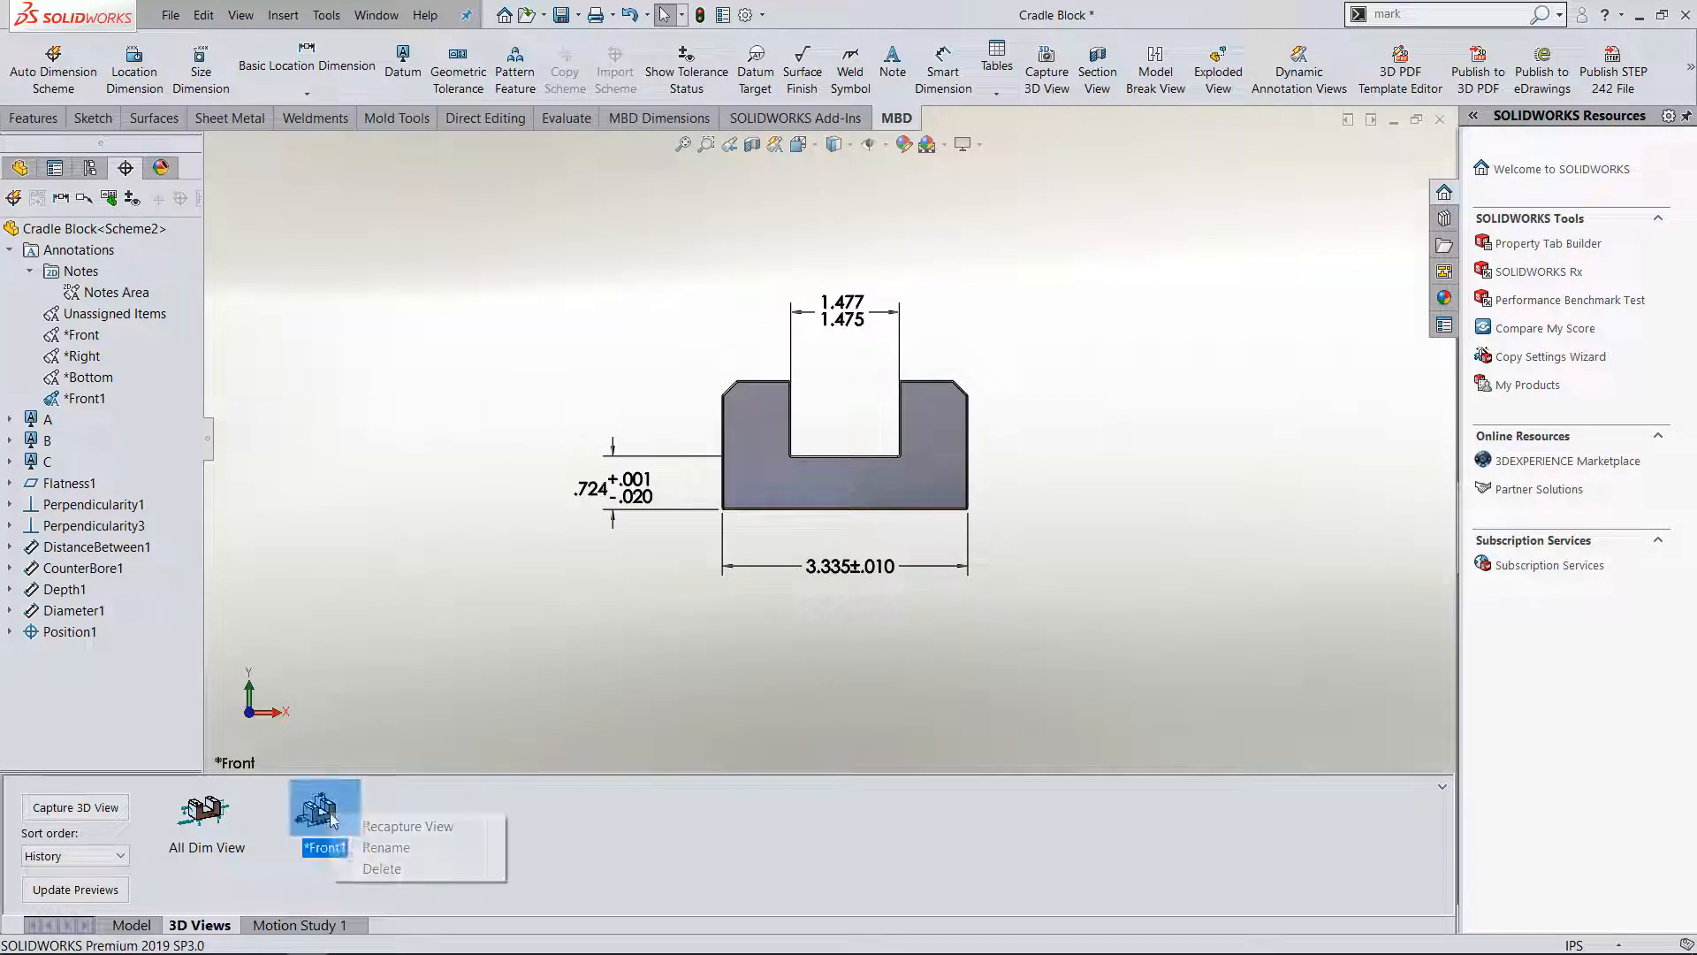
click(404, 827)
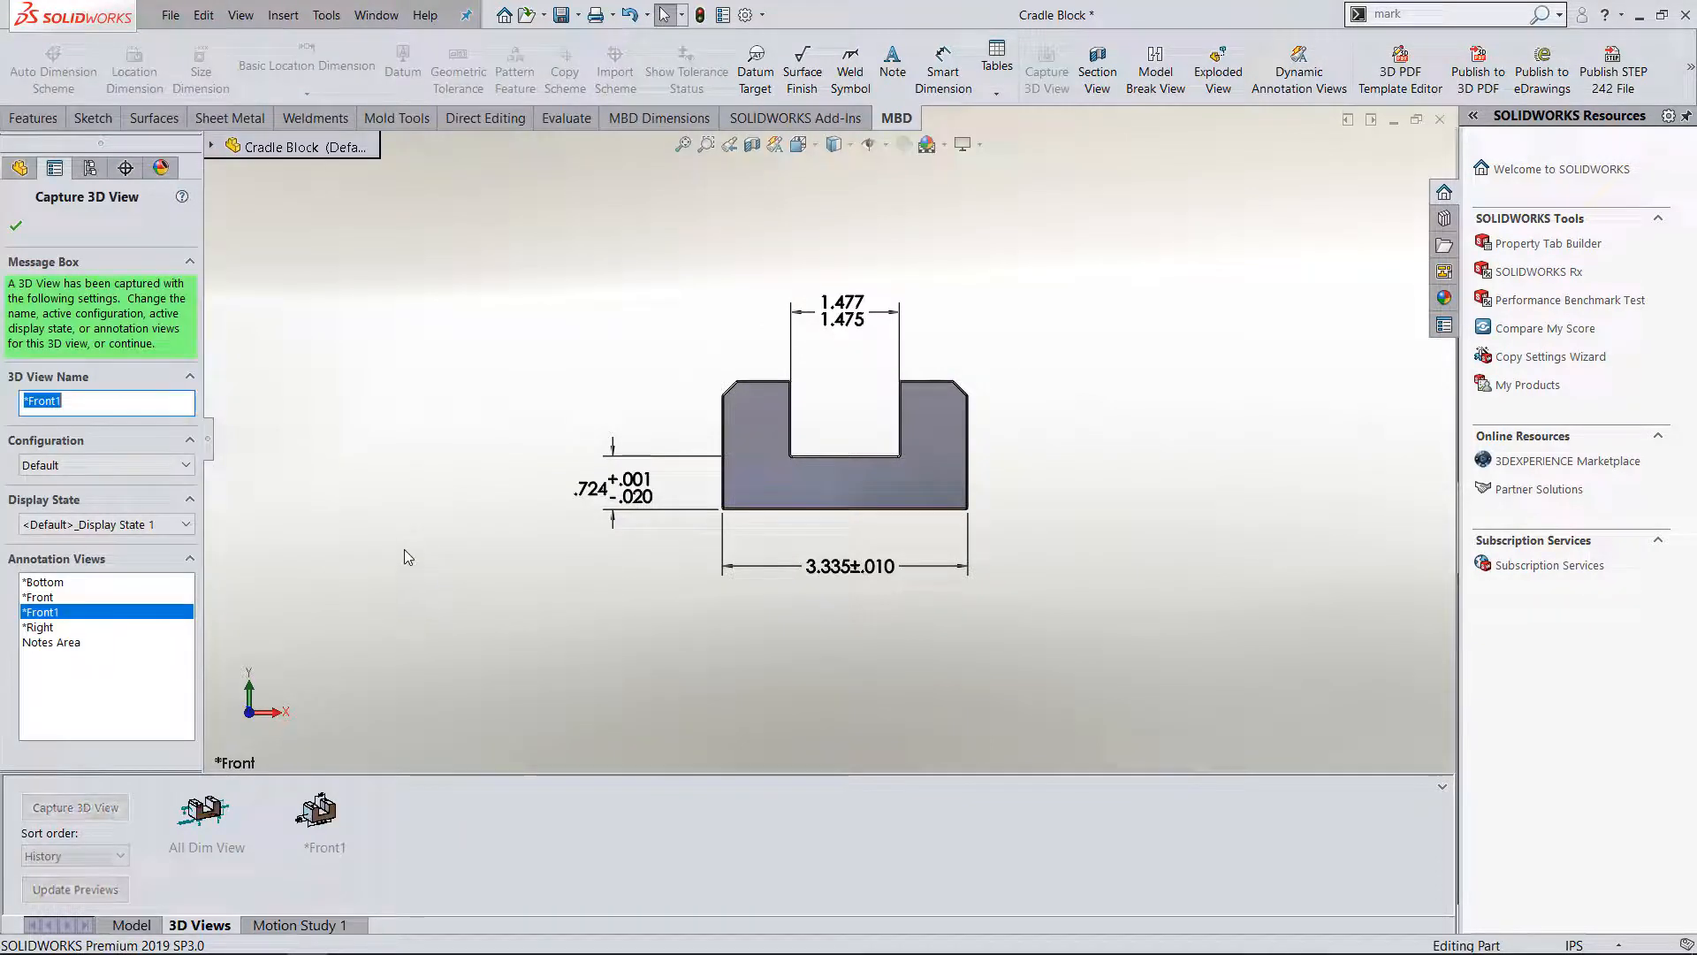
click(16, 226)
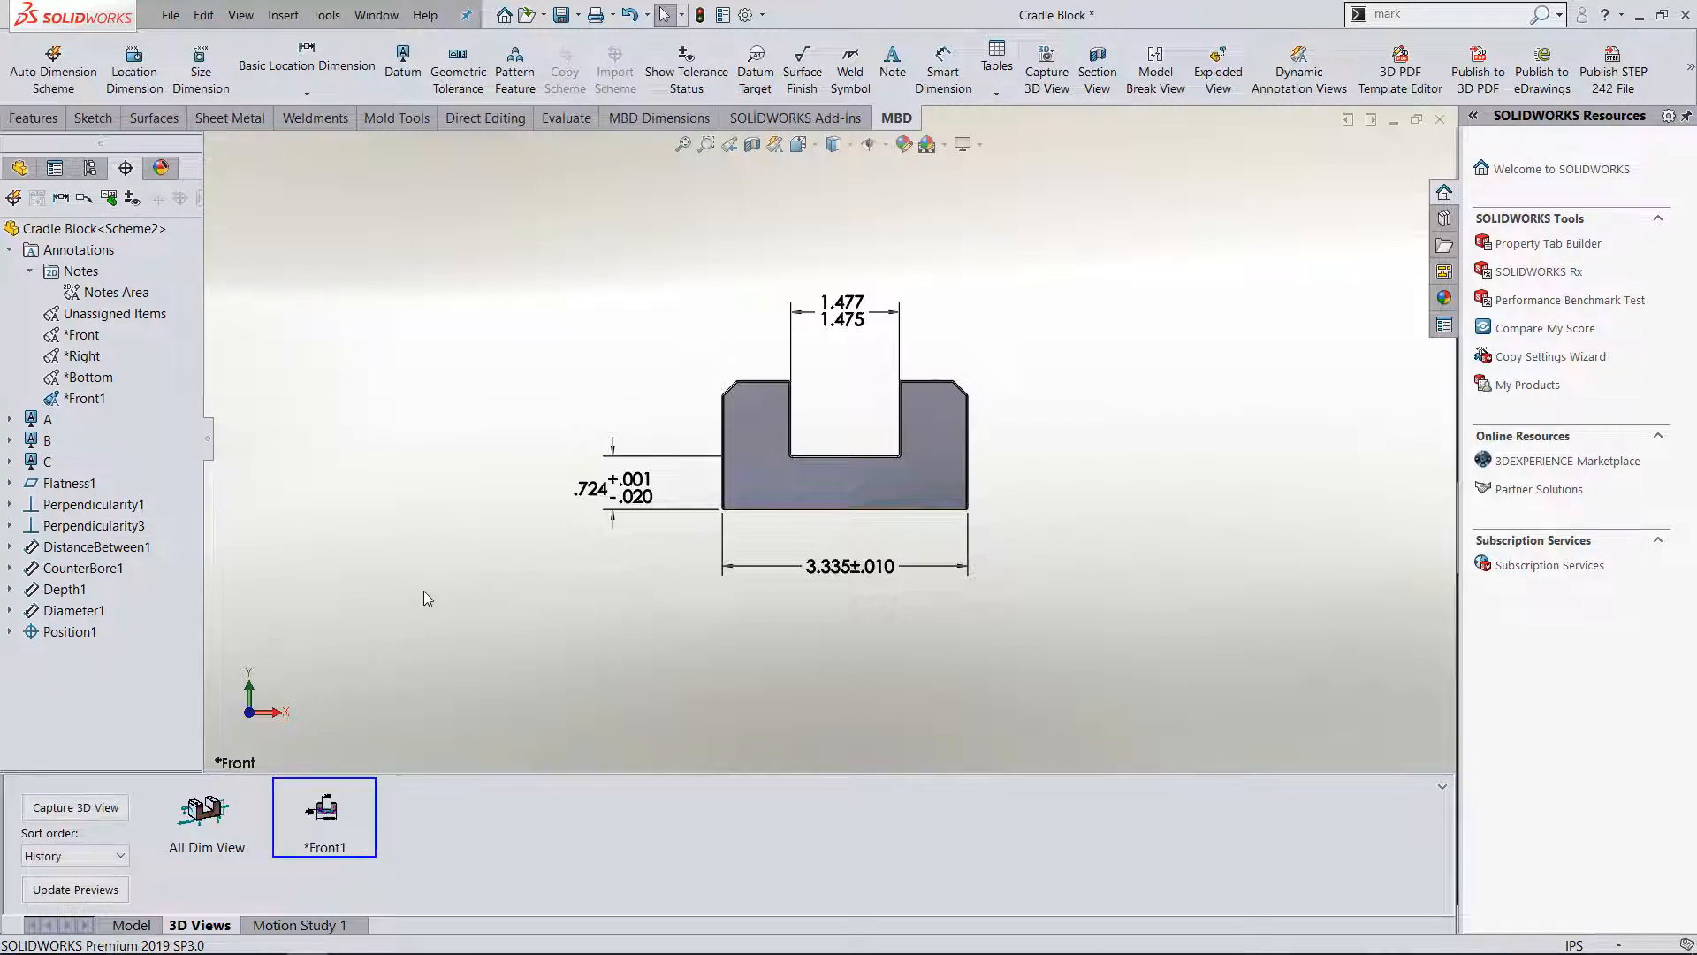
- Activate the *Front1 3D view and set the block's overall length dimension to 4 inches
middle_drag(423, 590, 398, 548)
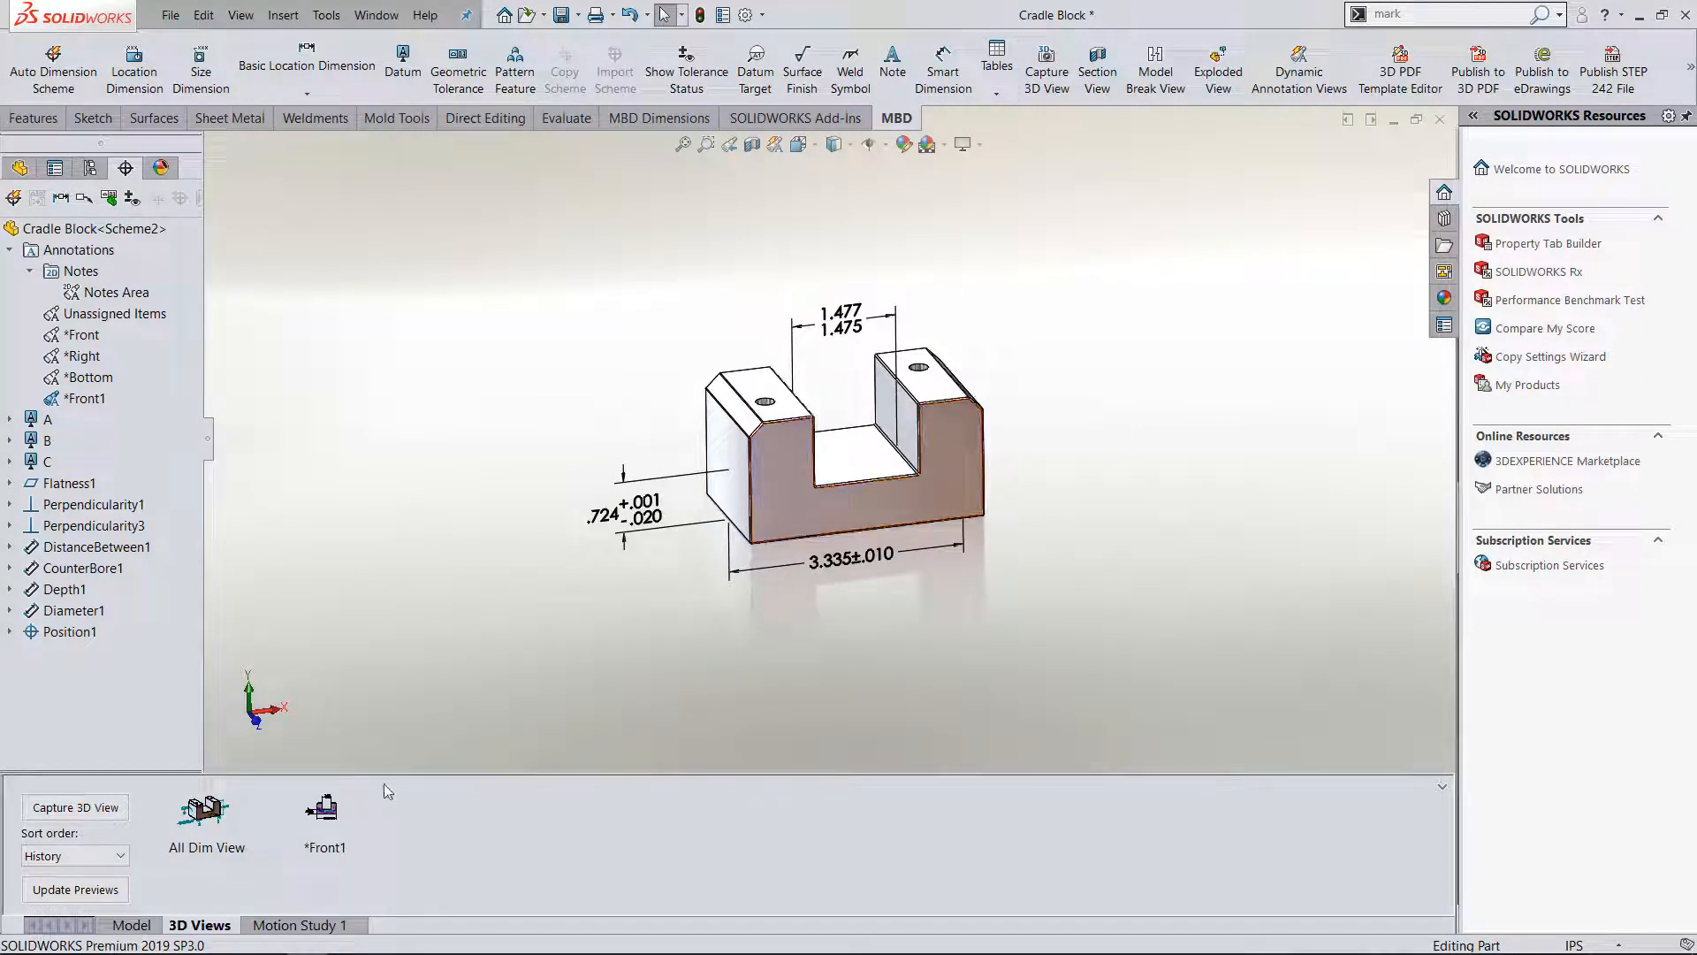
click(325, 817)
double_click(834, 569)
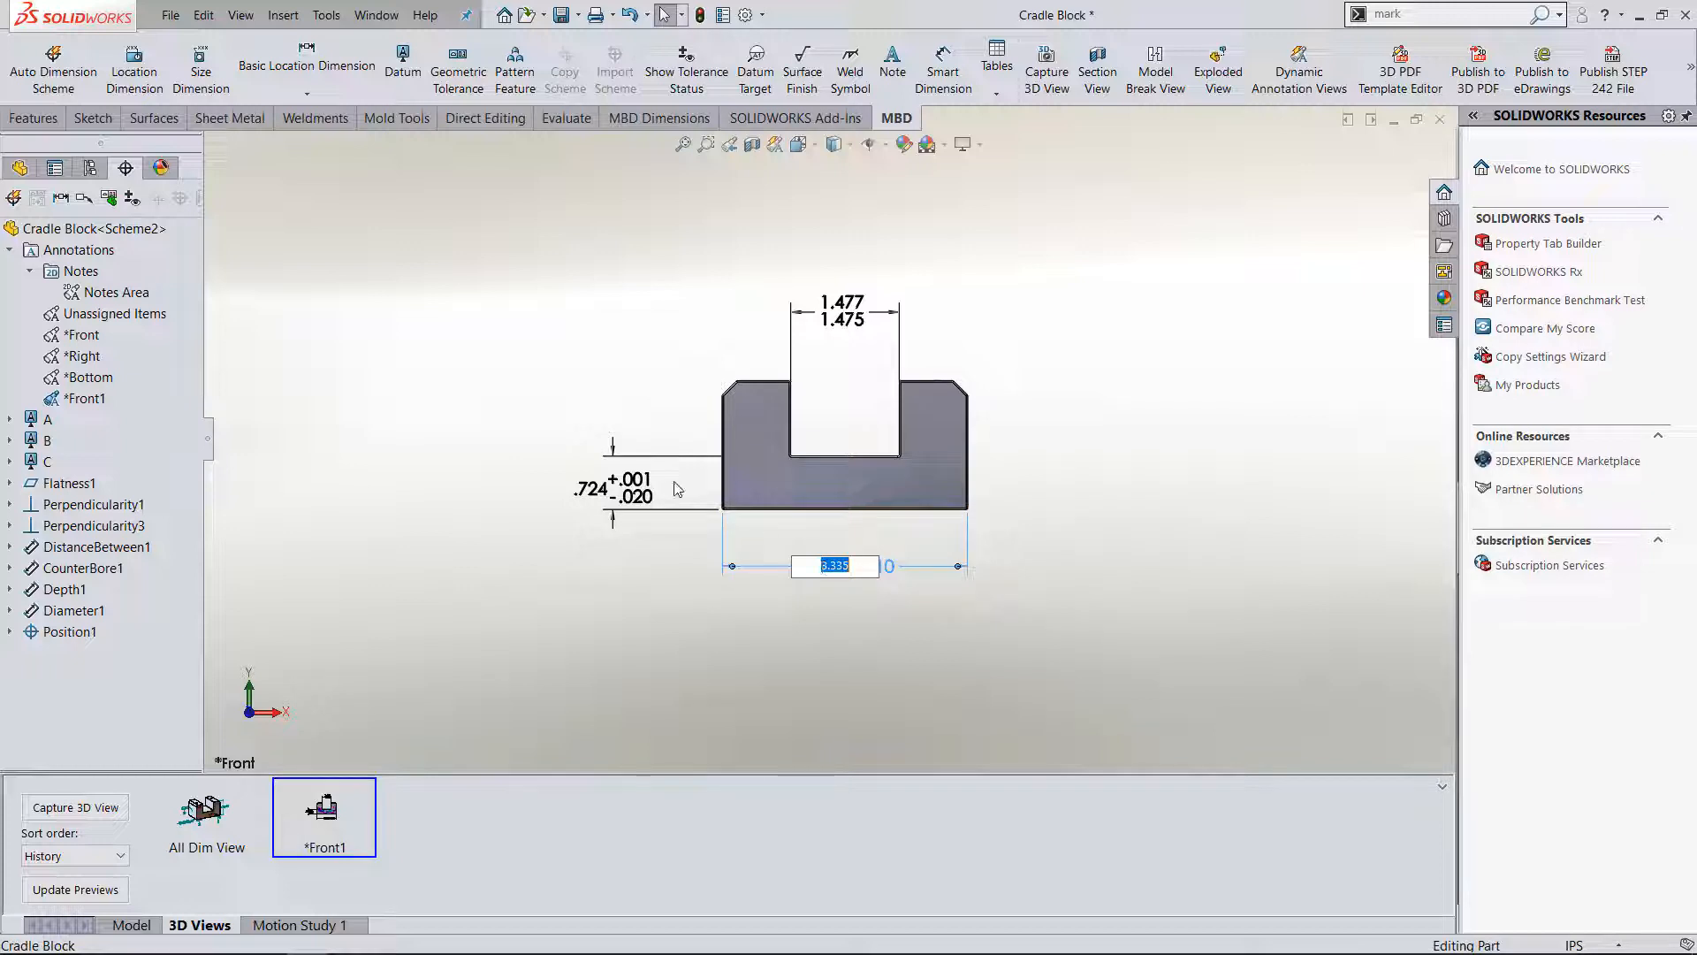
text(4)
key(Return)
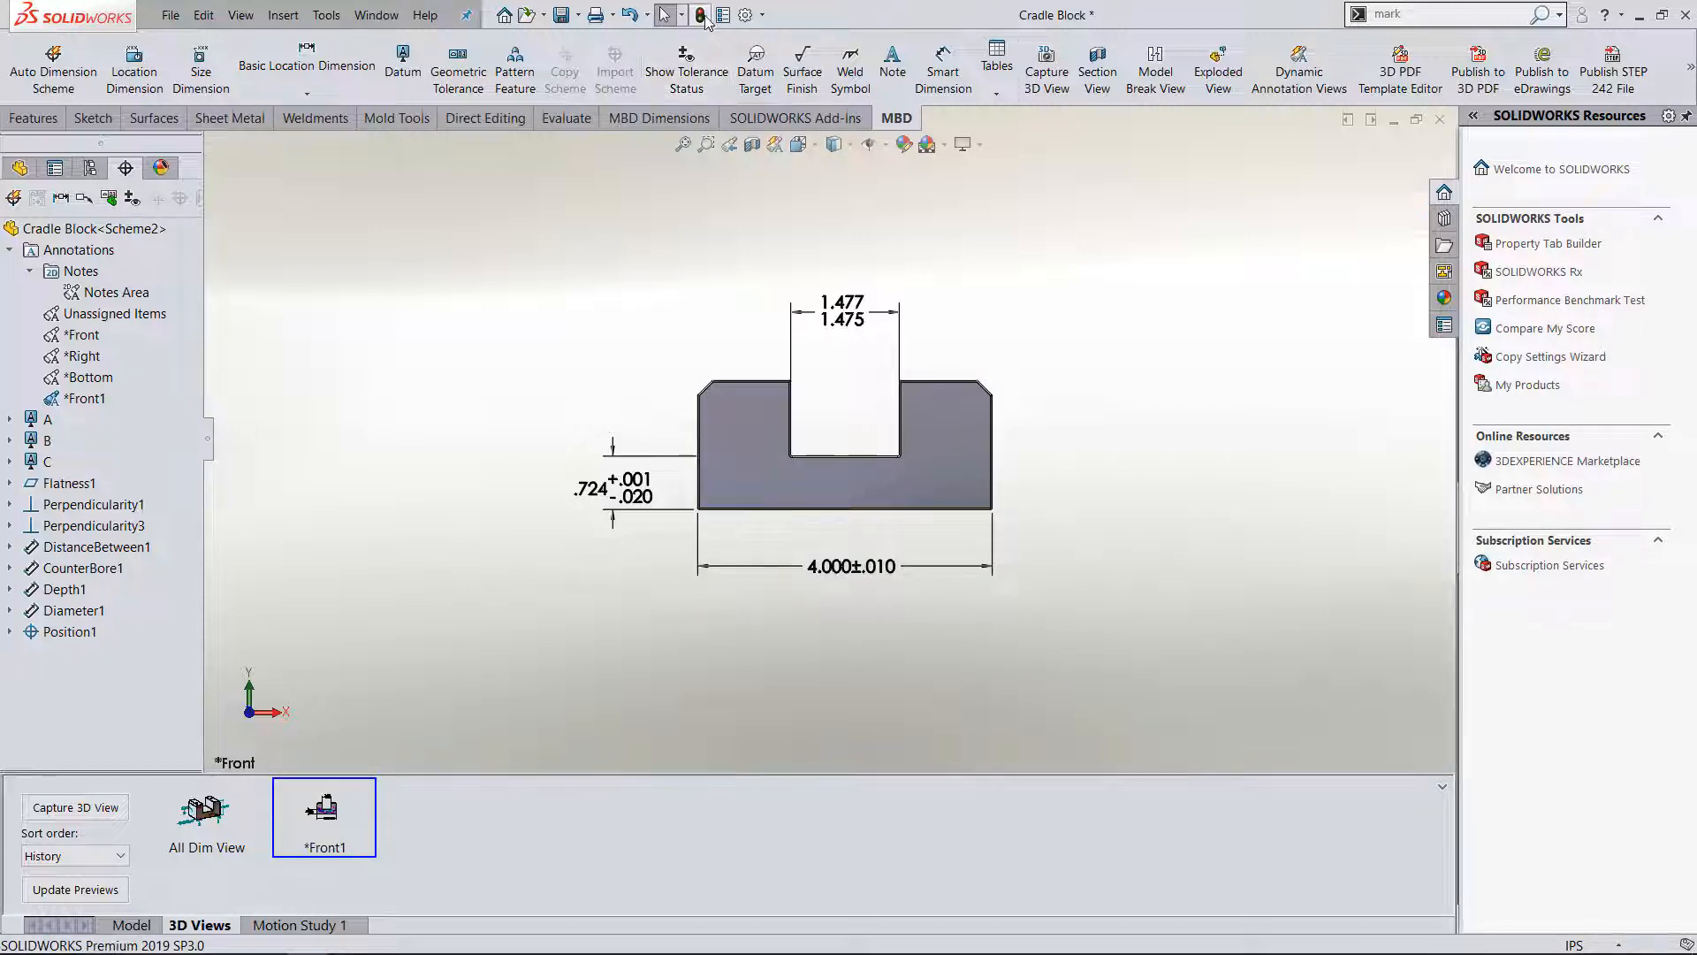
- Inspect the lengthened block and its dimensions in the saved *Front1 3D view and from angled viewpoints
middle_drag(685, 224, 749, 272)
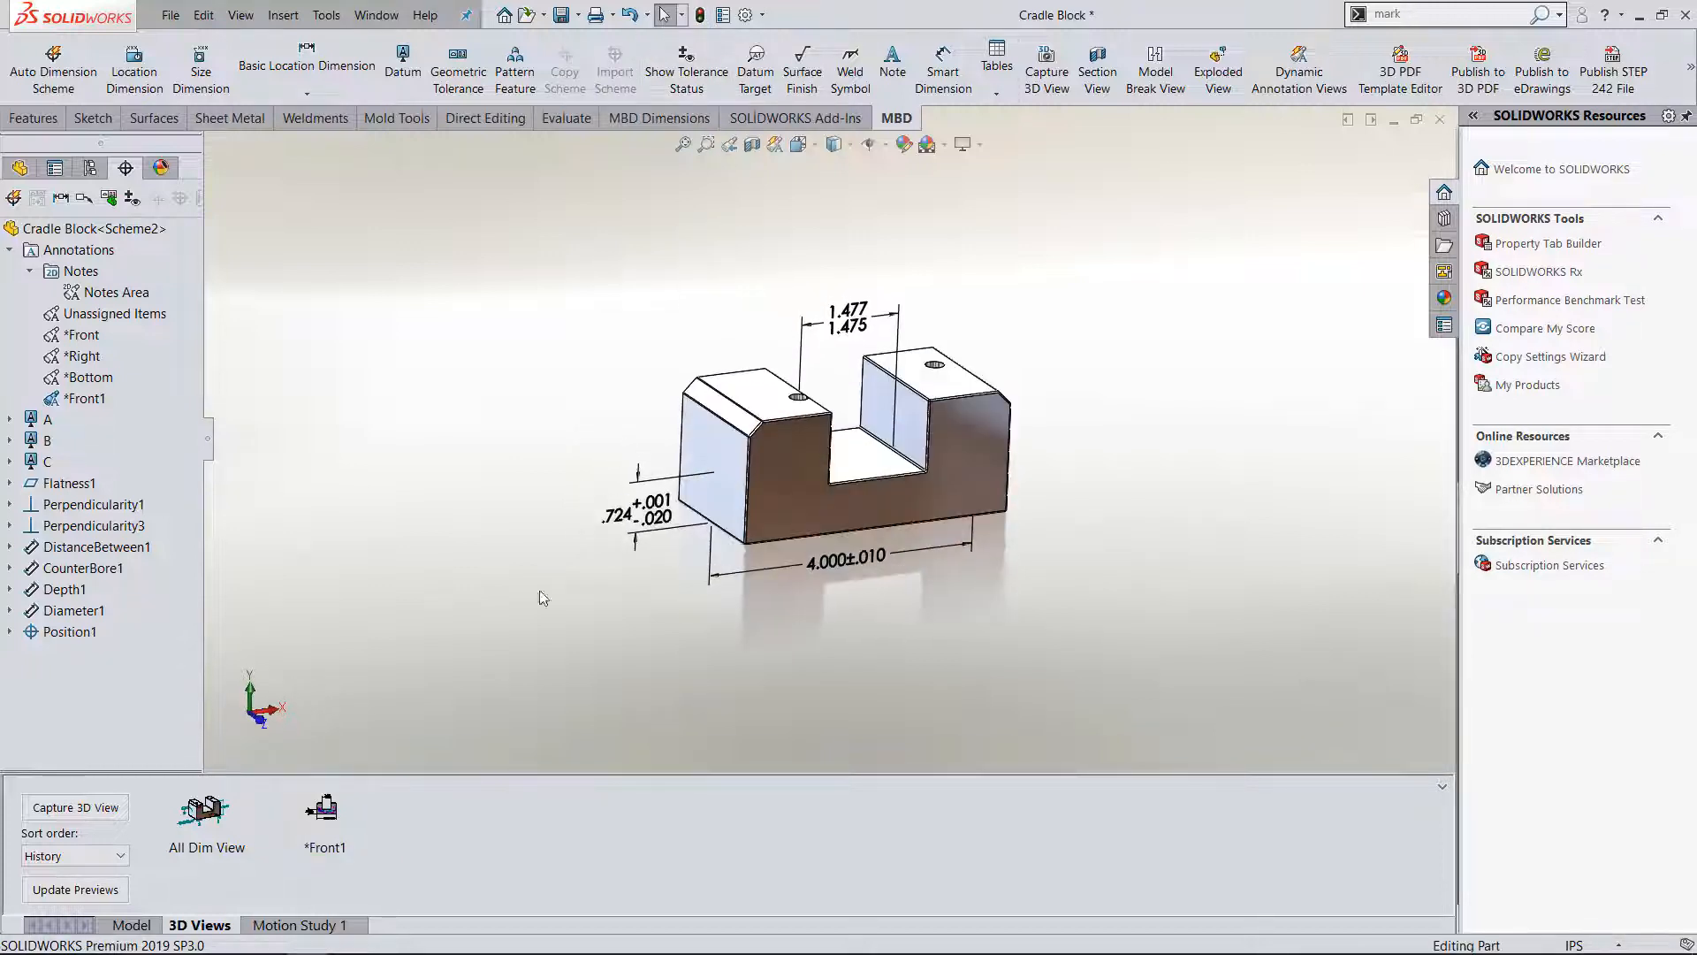
click(334, 818)
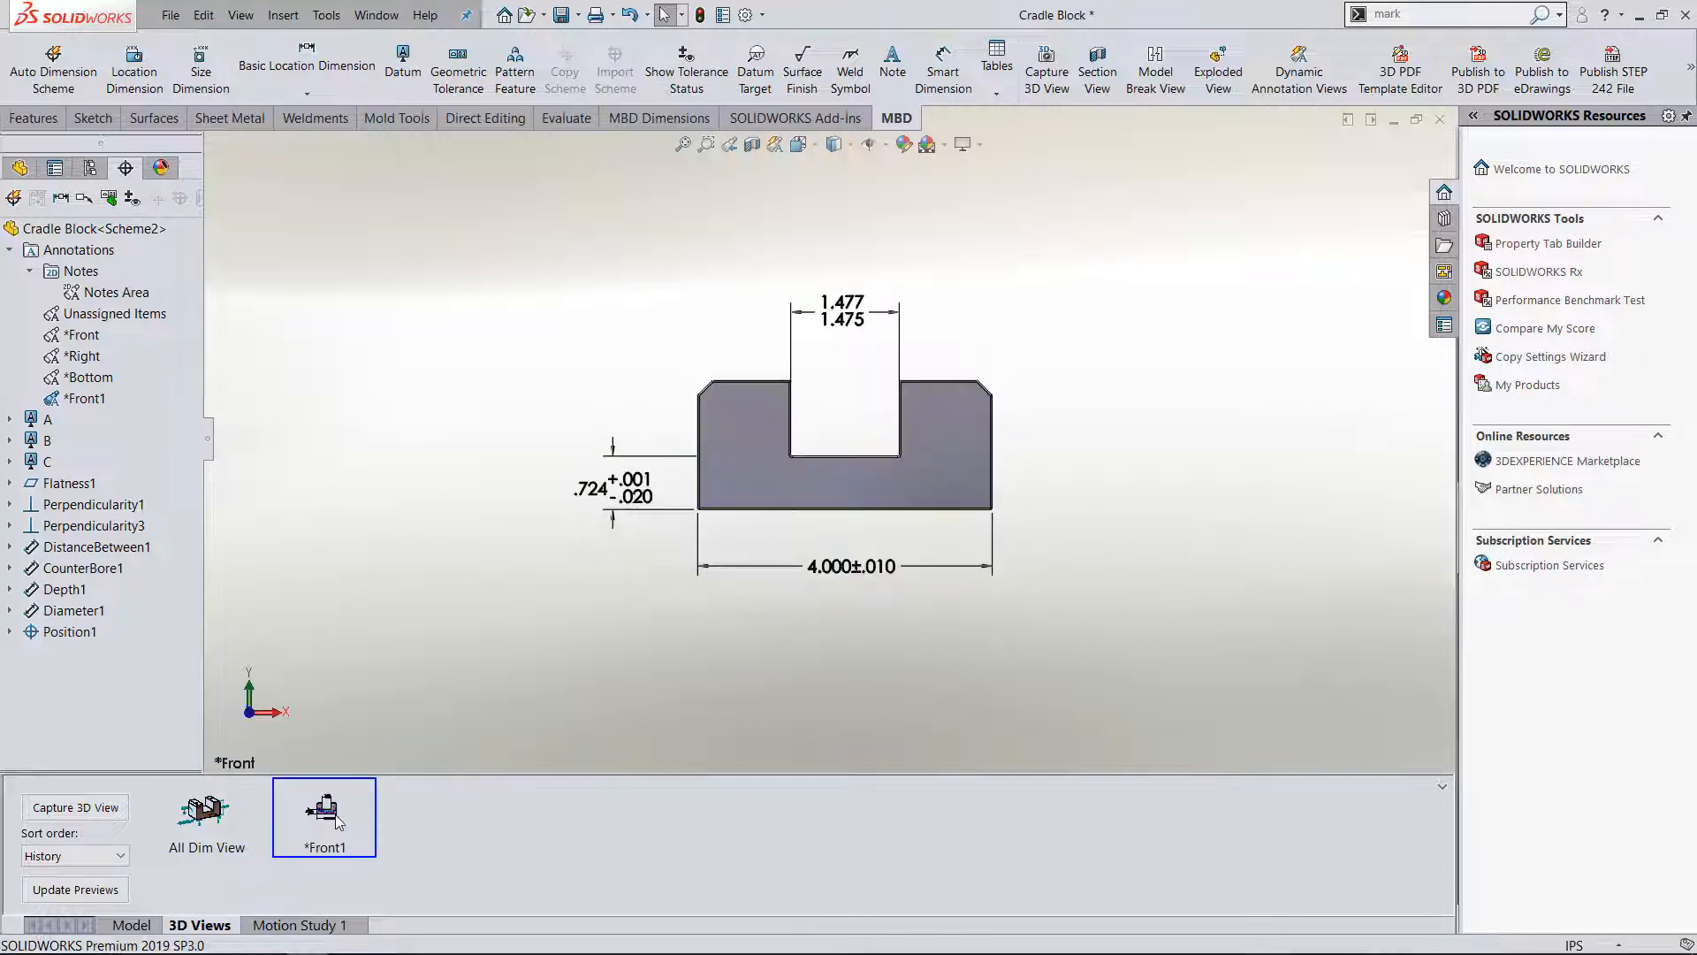
middle_drag(561, 612, 605, 709)
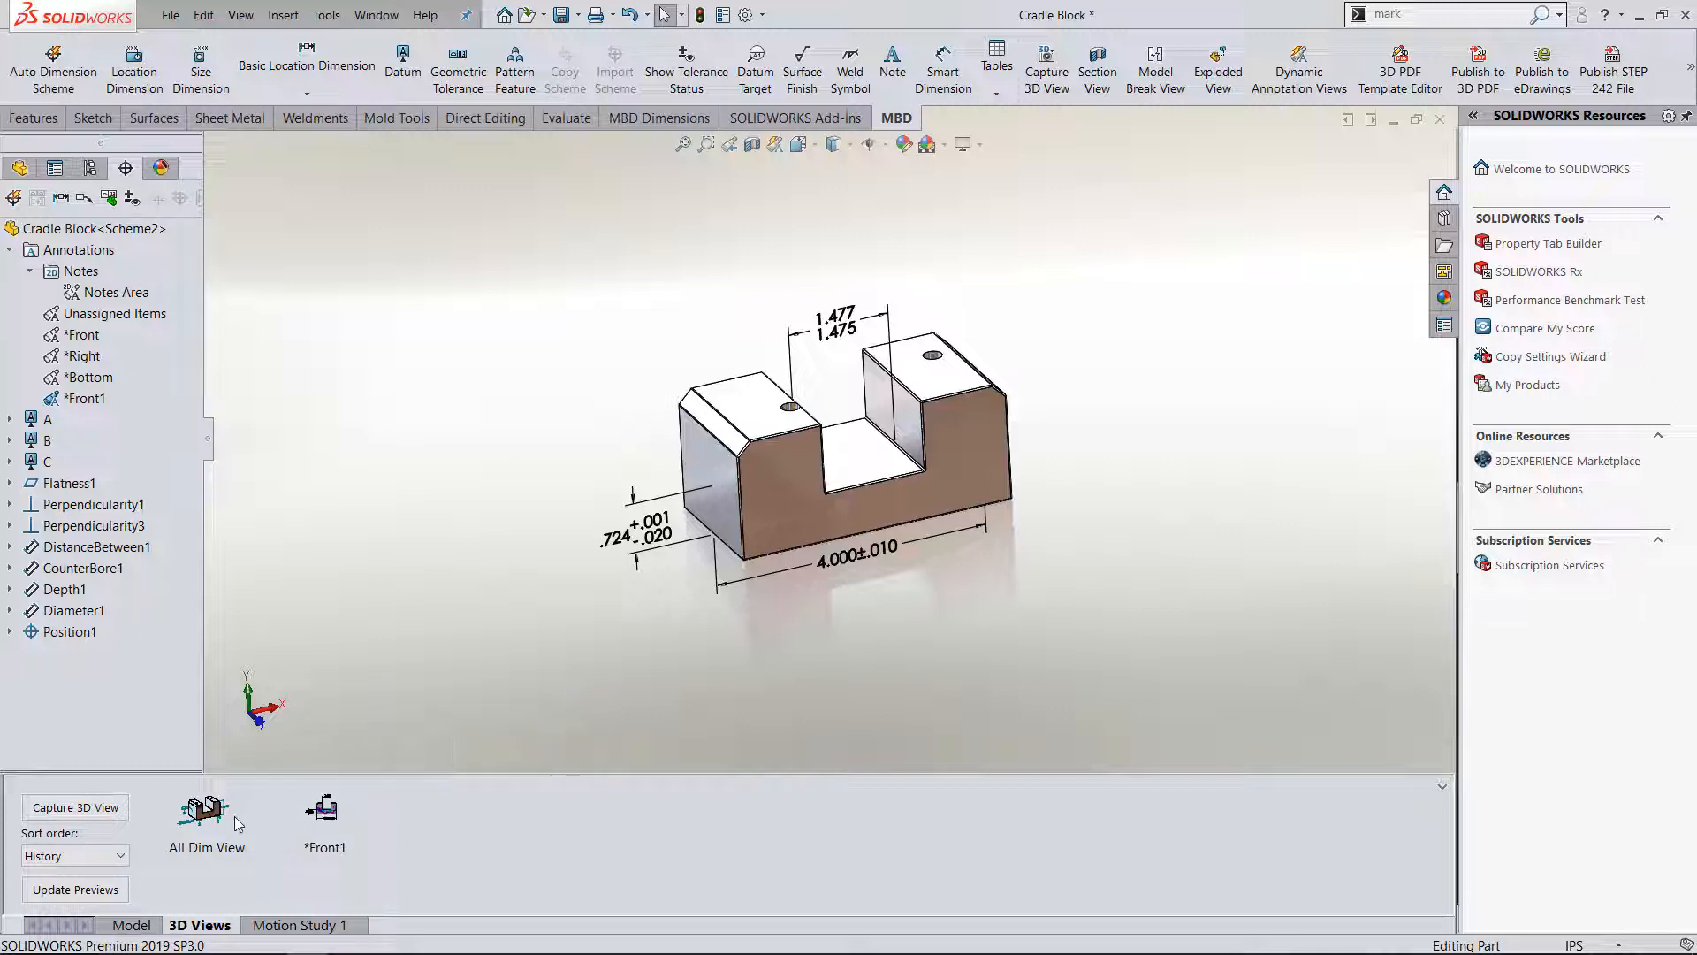
mouse_move(704, 424)
middle_down()
mouse_move(768, 412)
mouse_move(724, 412)
middle_up()
scroll(726, 413, down, 2)
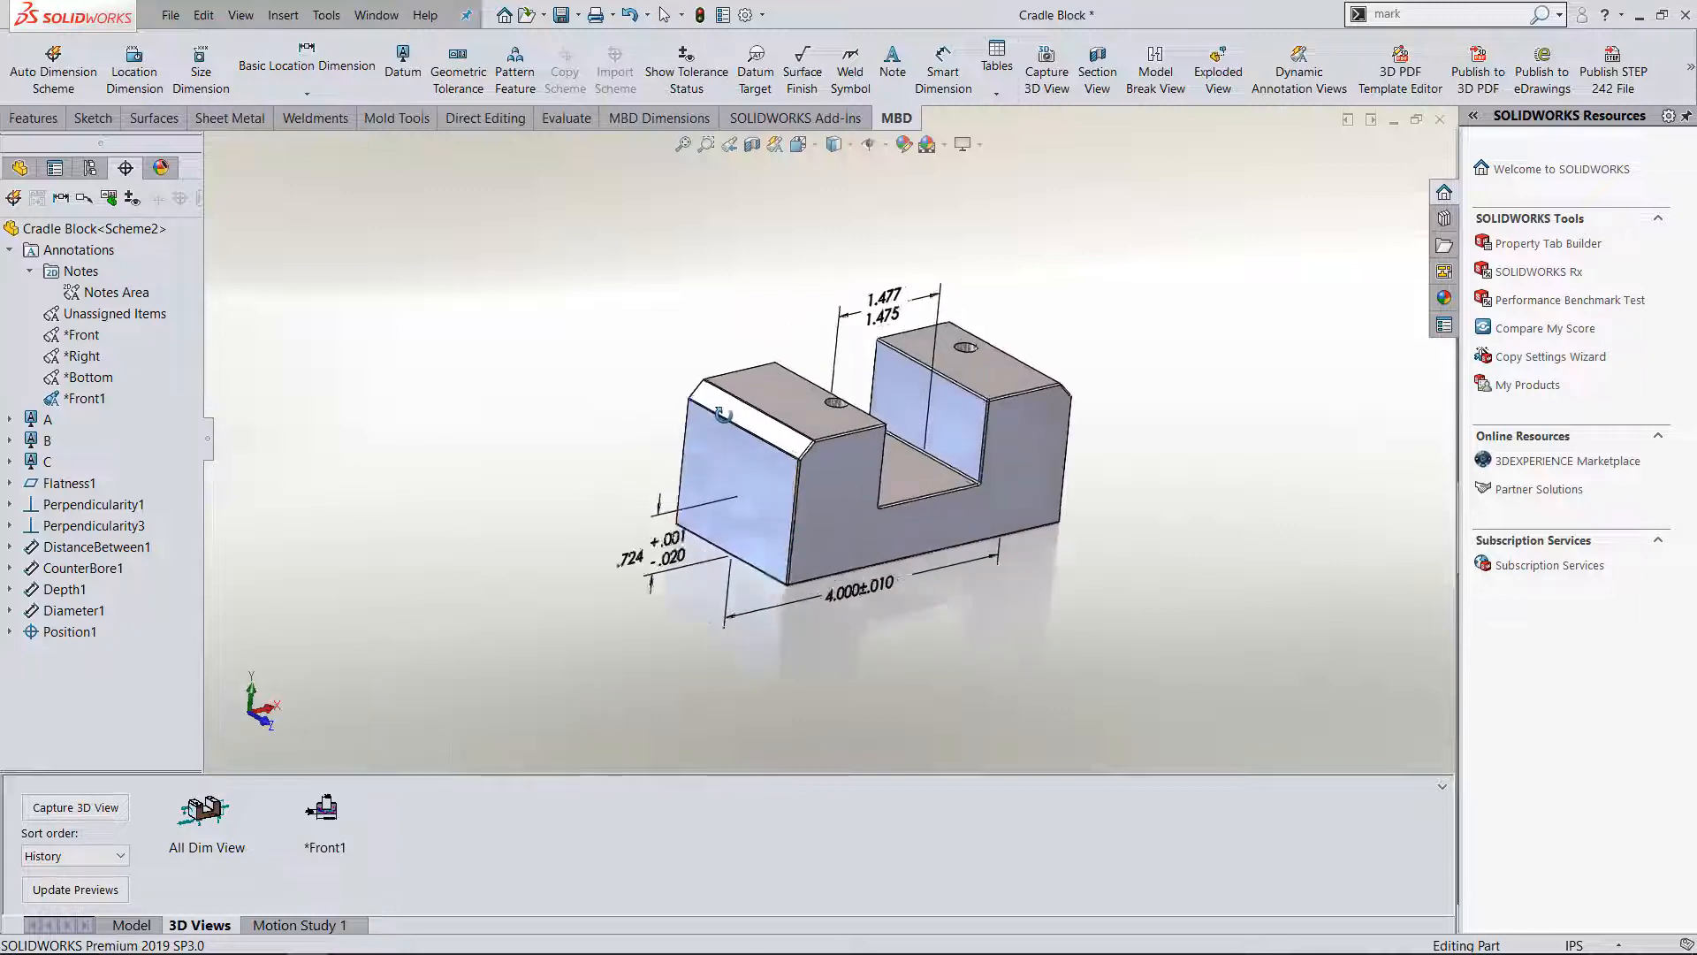
middle_drag(894, 373, 848, 362)
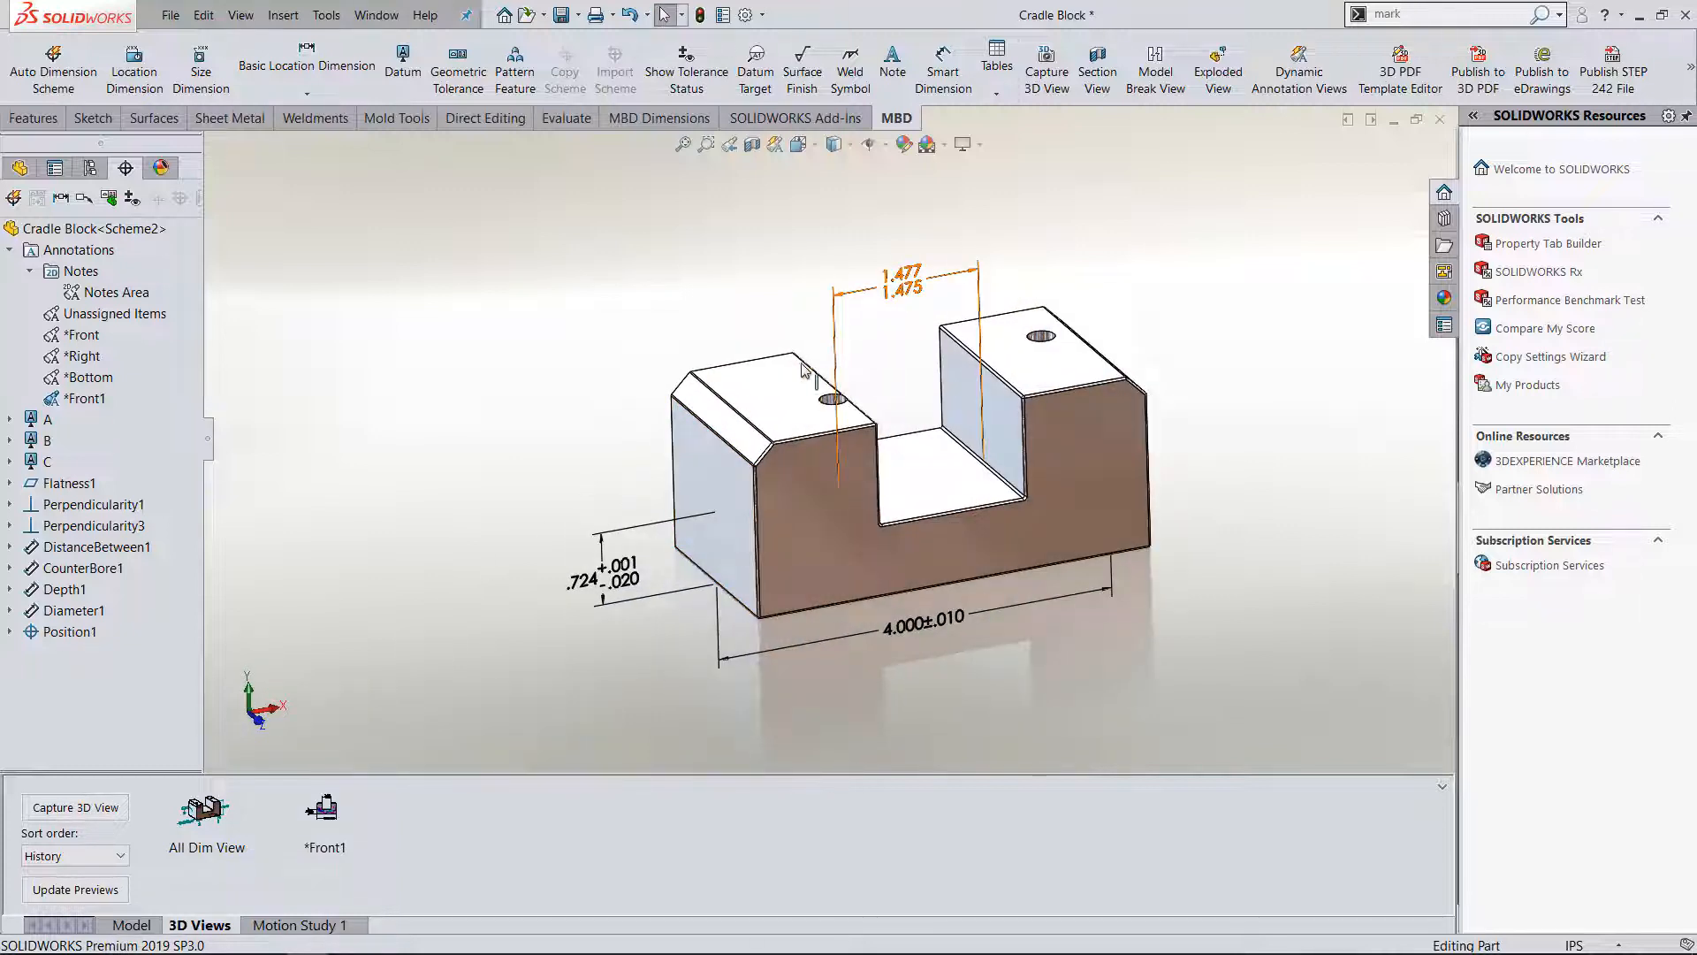